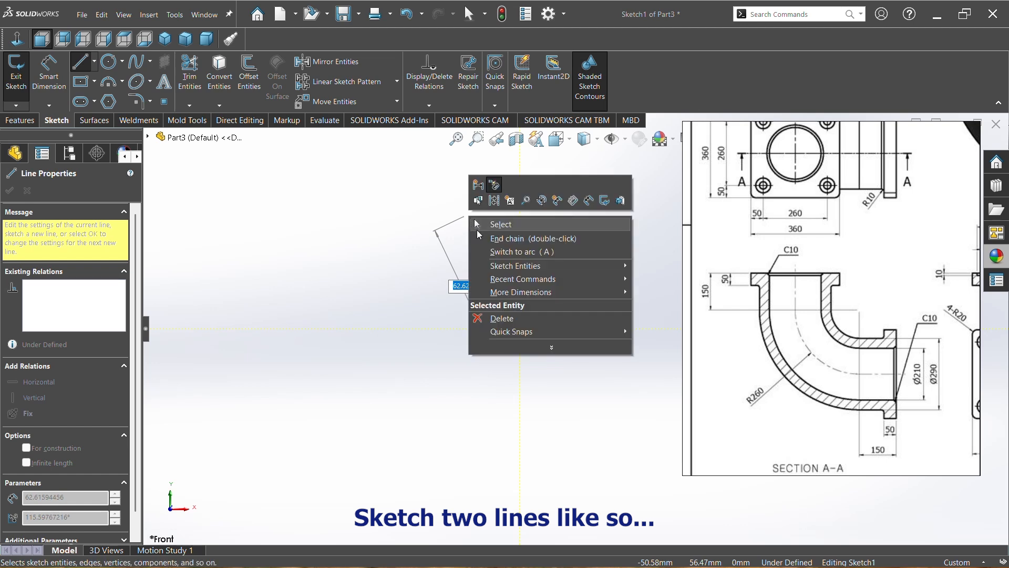
- Sketch a separate vertical line about 20 mm long, above and to the left of the horizontal line at the origin
key("Escape")
key("Escape")
left_click(79, 61)
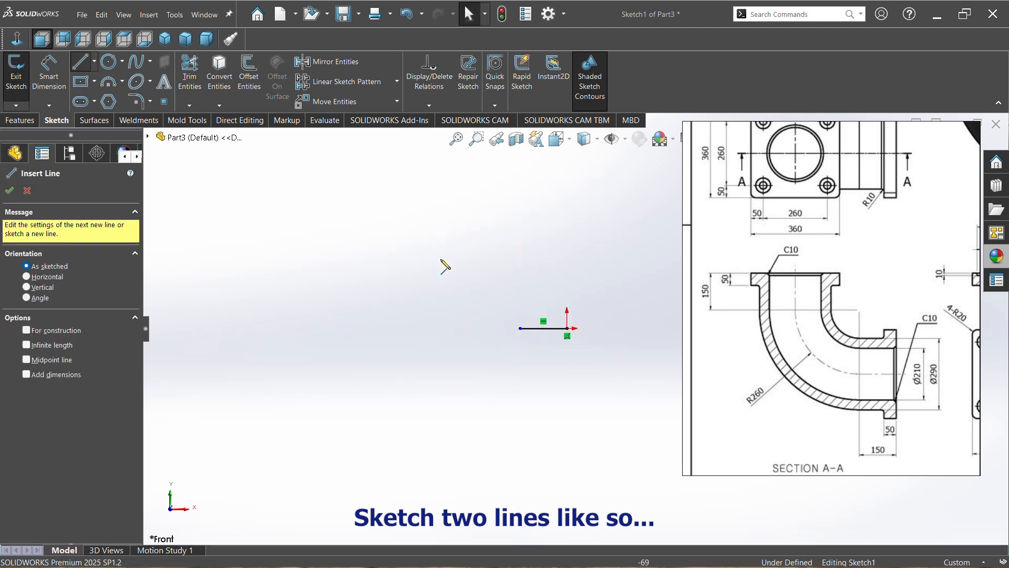
left_click(422, 224)
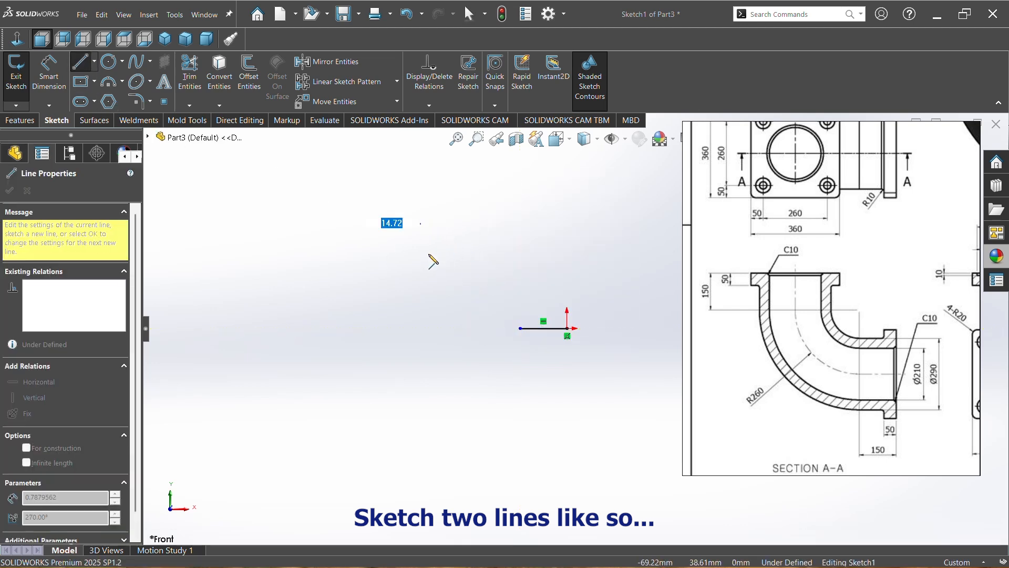
left_click(425, 267)
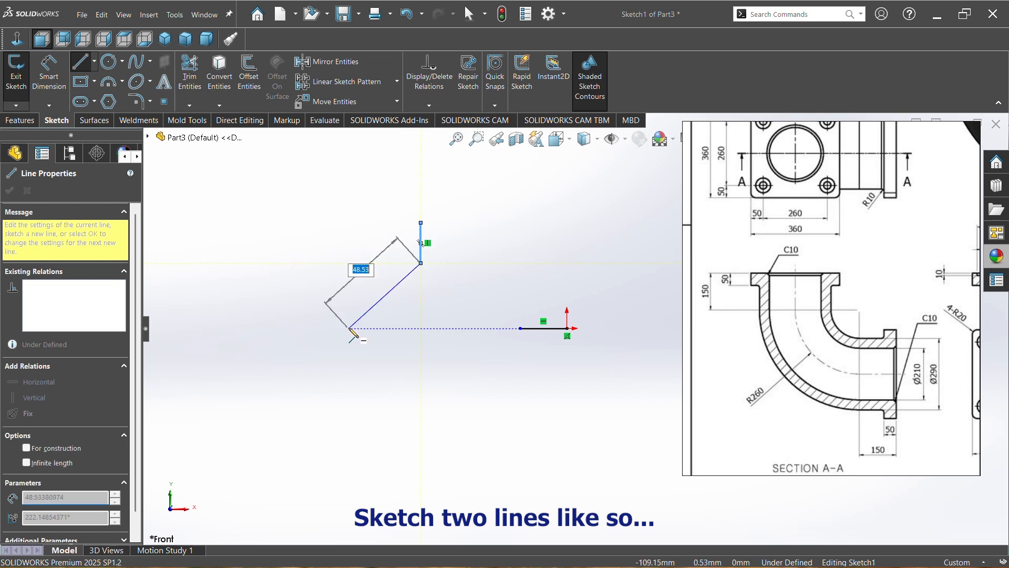
right_click(349, 264)
key("Escape")
key("Escape")
key("Escape")
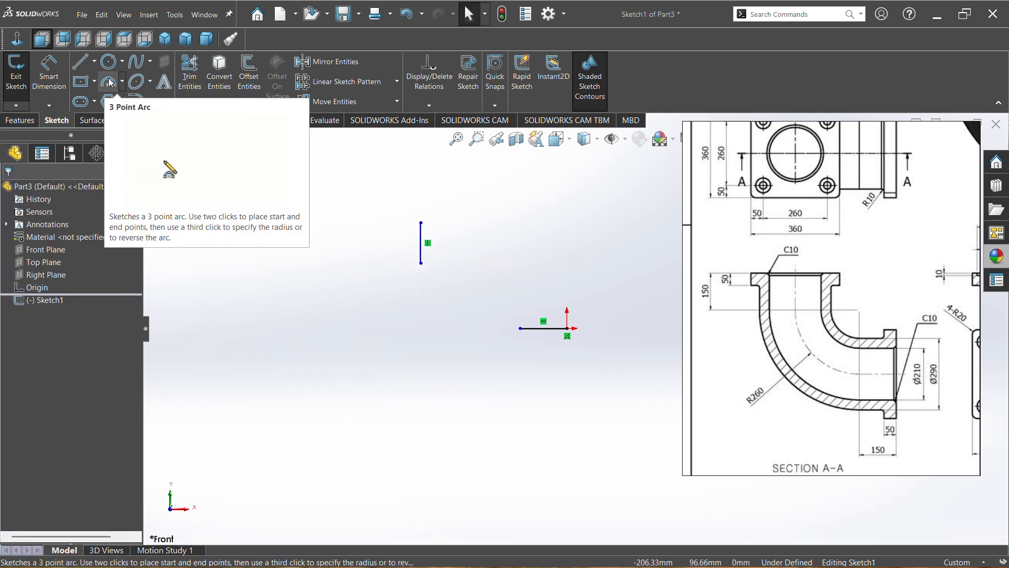
- Connect the vertical line's lower end to the horizontal line's left end with a 3 Point Arc of about 42 mm radius
left_click(109, 81)
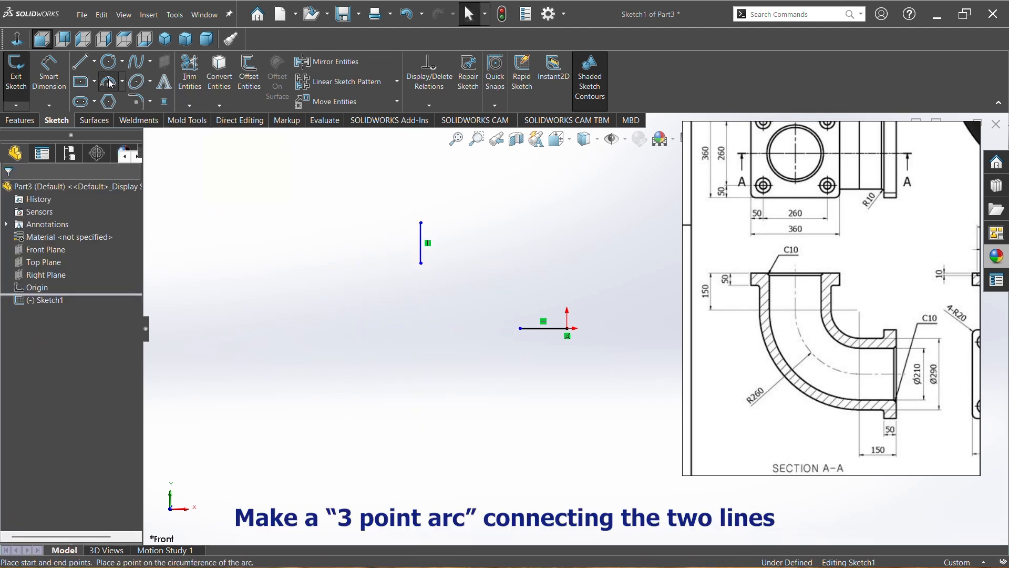
left_click(421, 264)
left_click(520, 328)
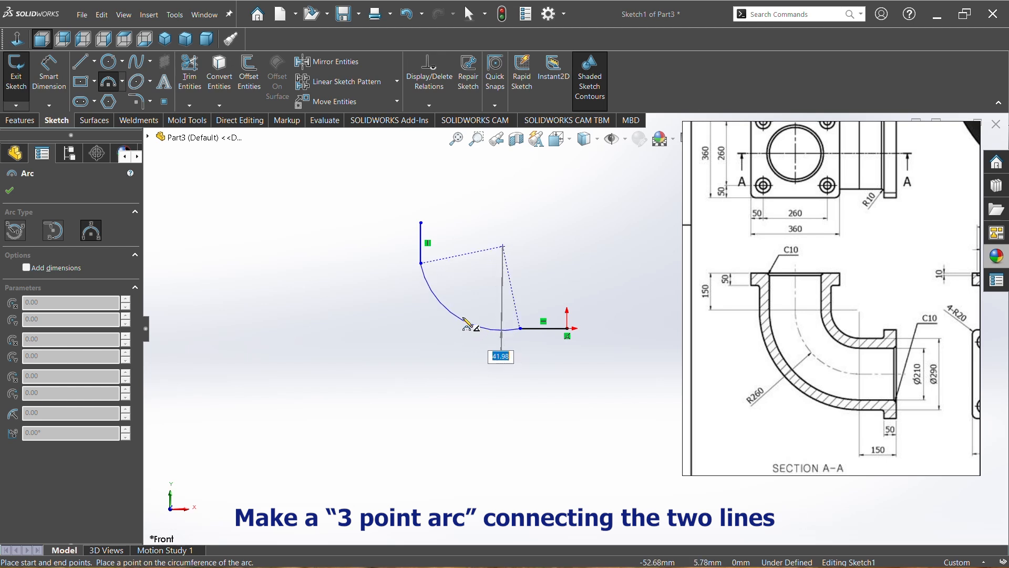
left_click(465, 321)
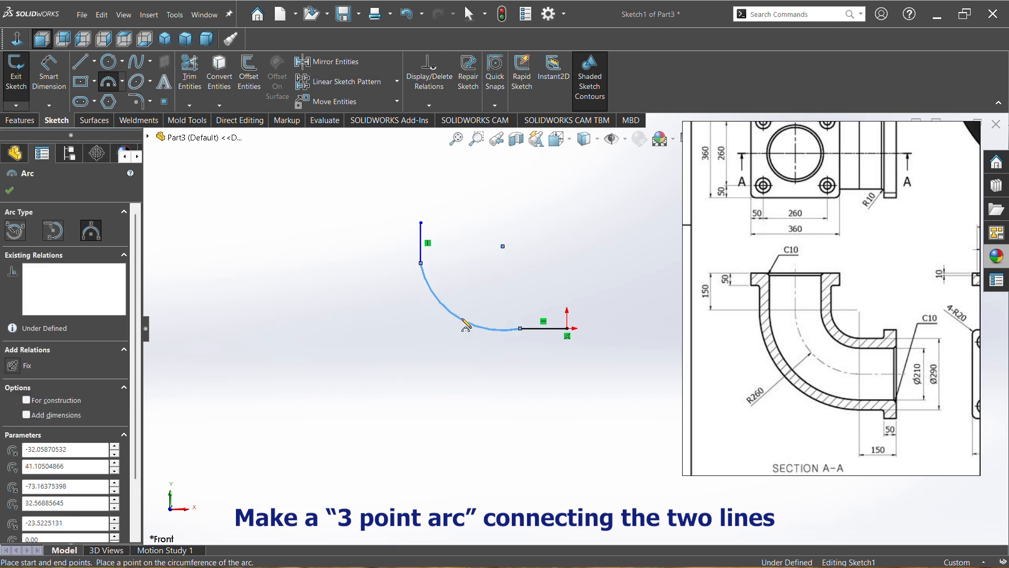
right_click(348, 416)
left_click(368, 417)
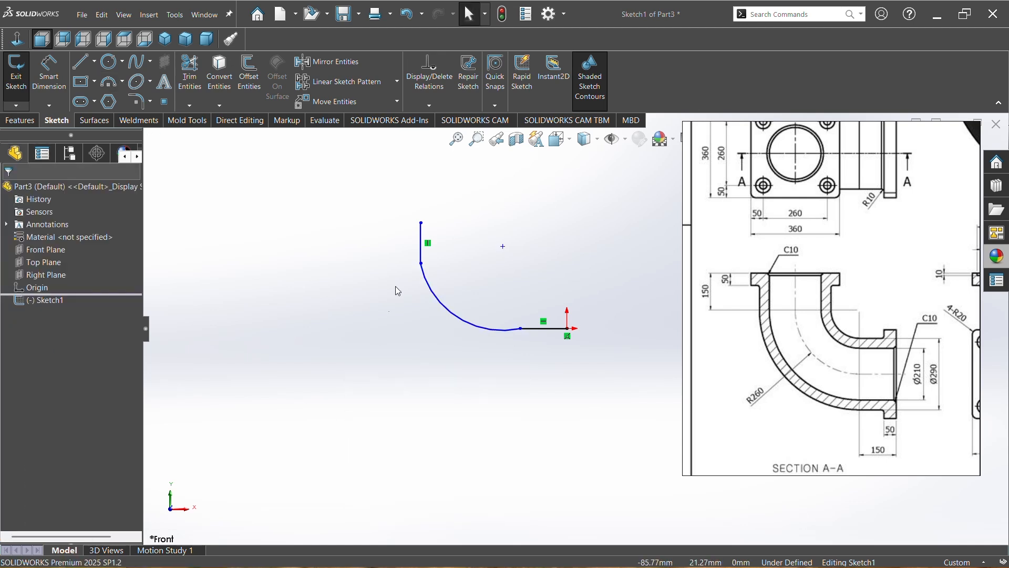
- Add a horizontal relation between the arc's centre and its upper endpoint, and a vertical relation between the centre and its lower endpoint
left_click(503, 247)
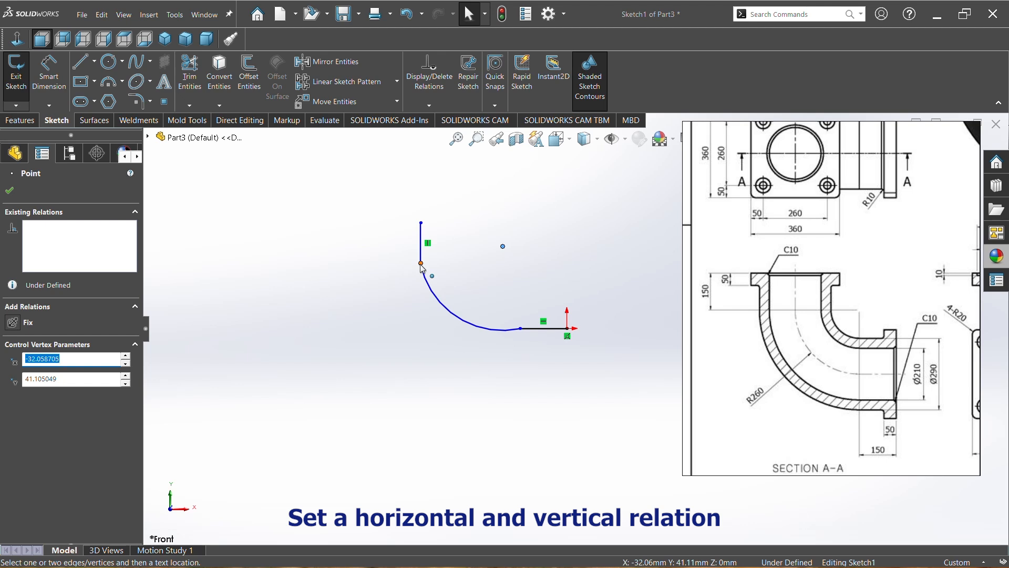
left_click(421, 264, "ctrl")
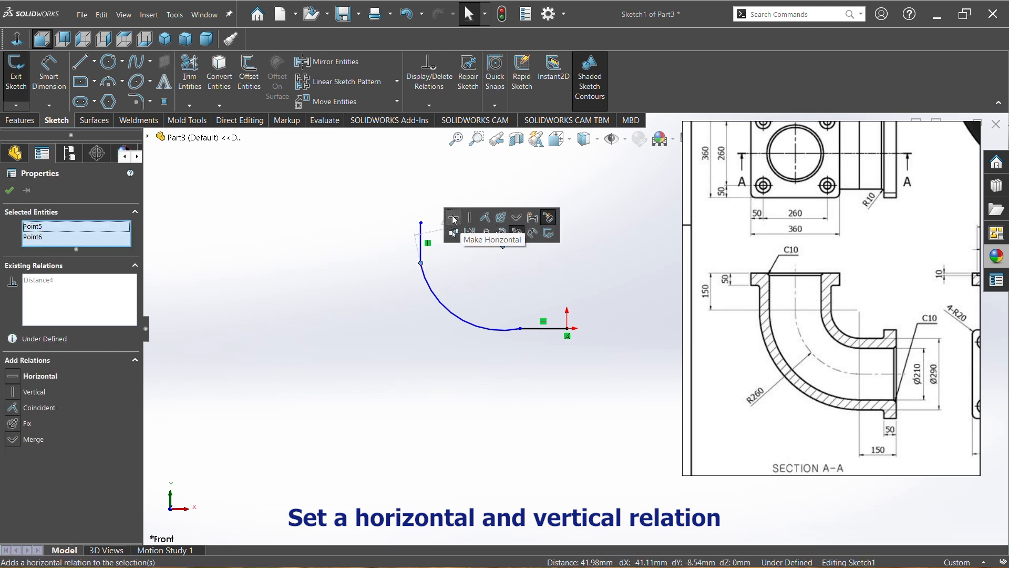
left_click(455, 218)
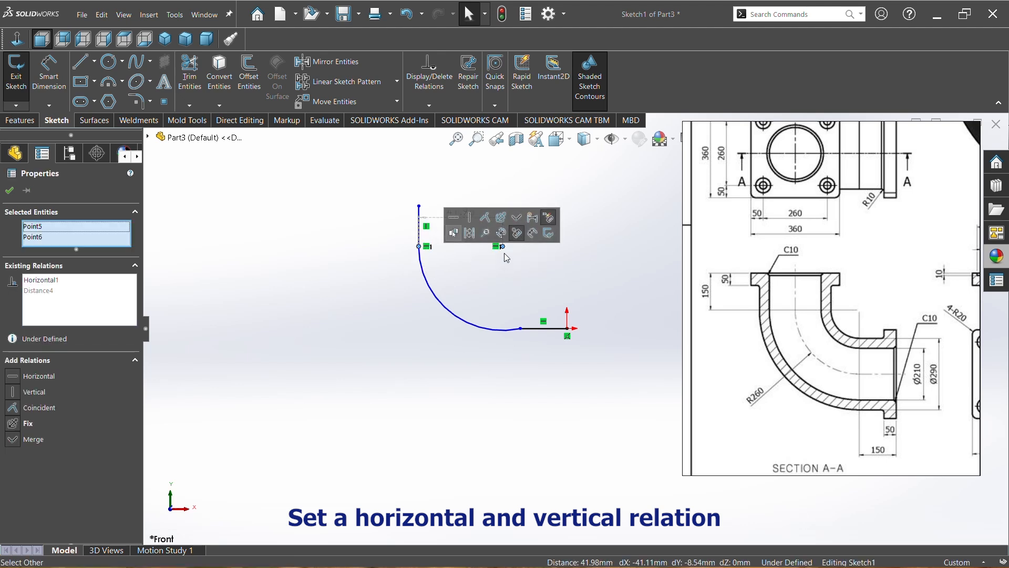
left_click(525, 272)
left_click(503, 247)
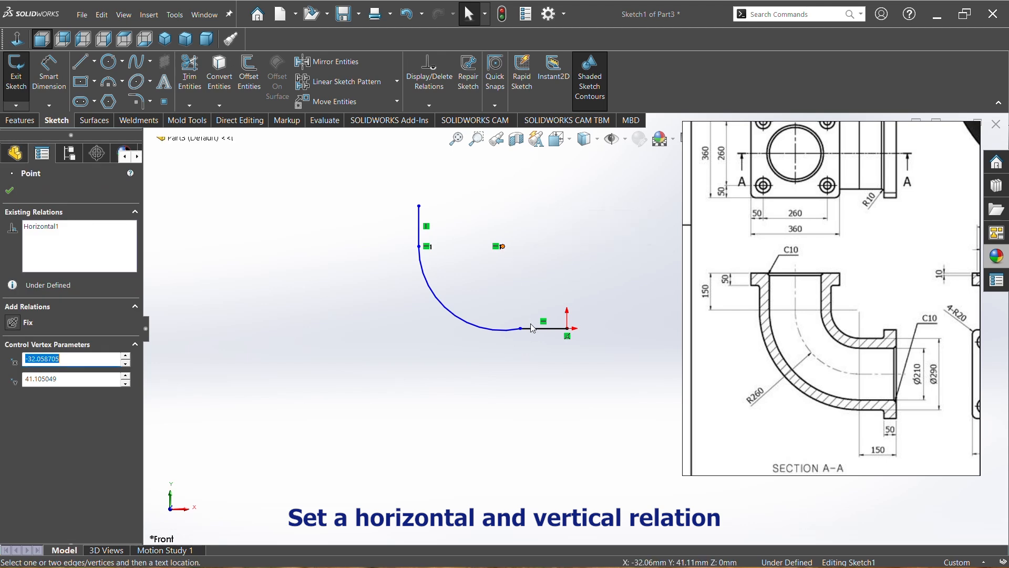
left_click(522, 329, "ctrl")
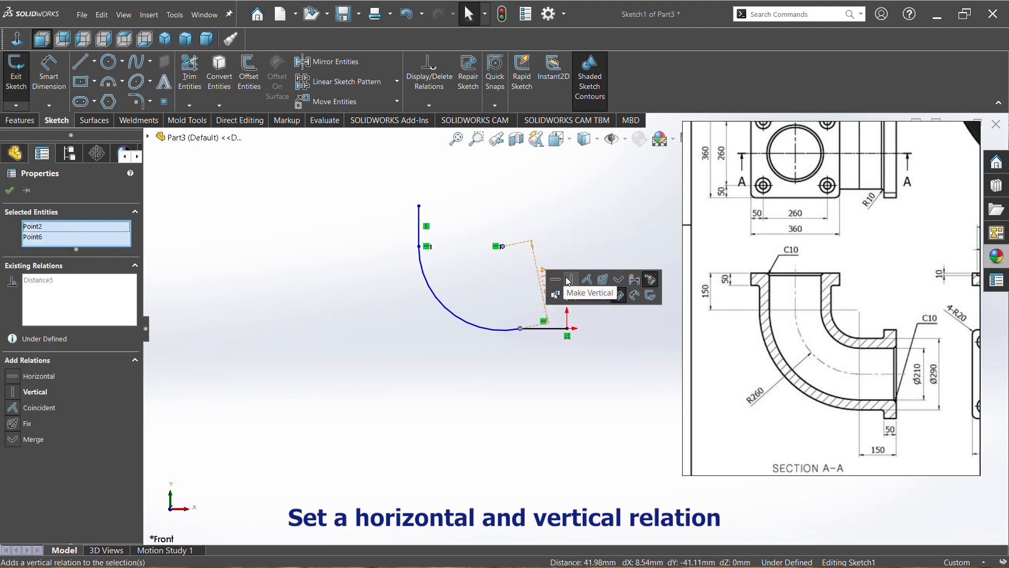
left_click(570, 280)
left_click(466, 221)
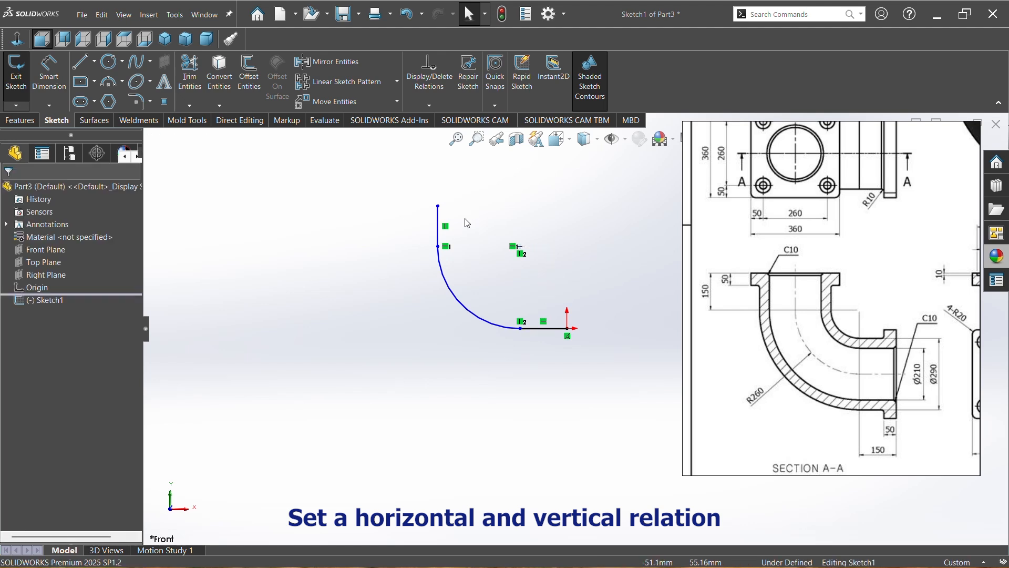
- Dimension the vertical distance from the vertical line's upper end to the arc centre as 150 mm
right_click_drag(333, 337, 325, 286)
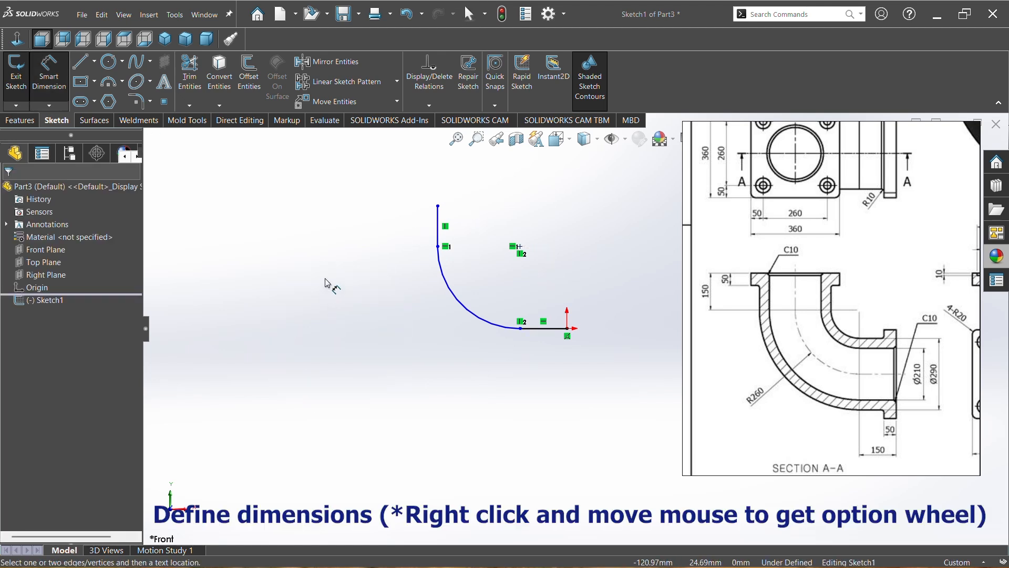
left_click(439, 206)
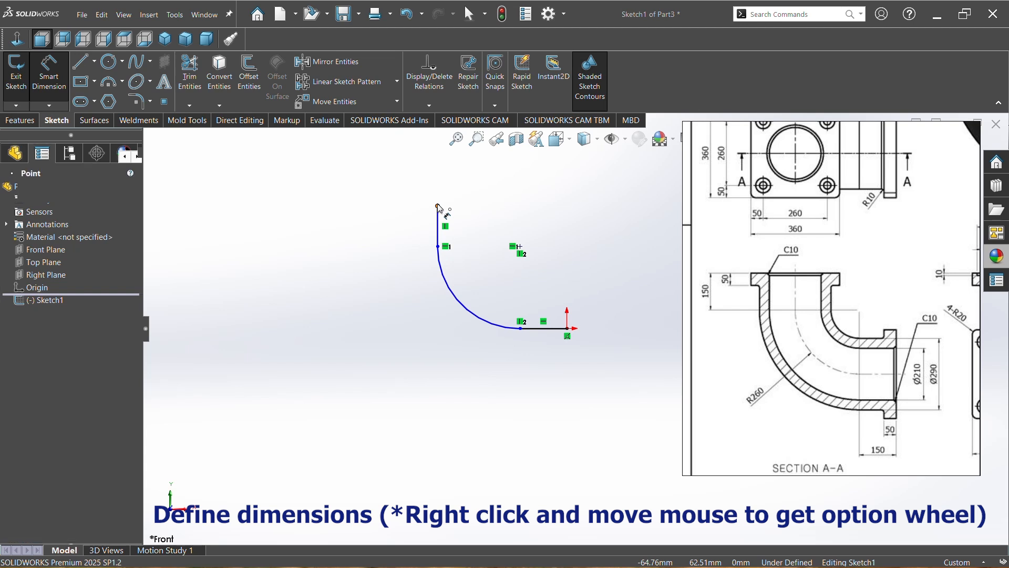
left_click(520, 247)
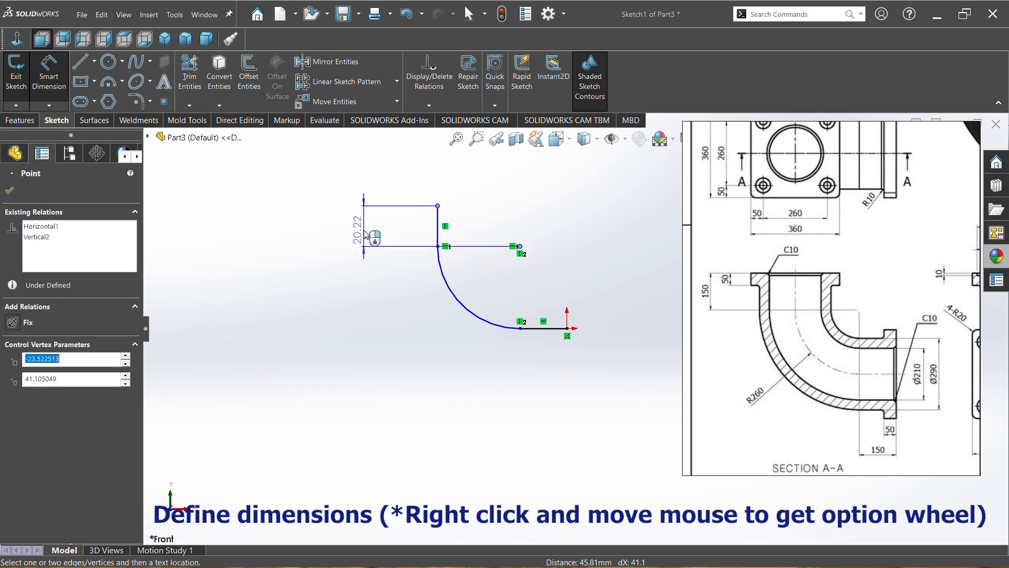
left_click(369, 231)
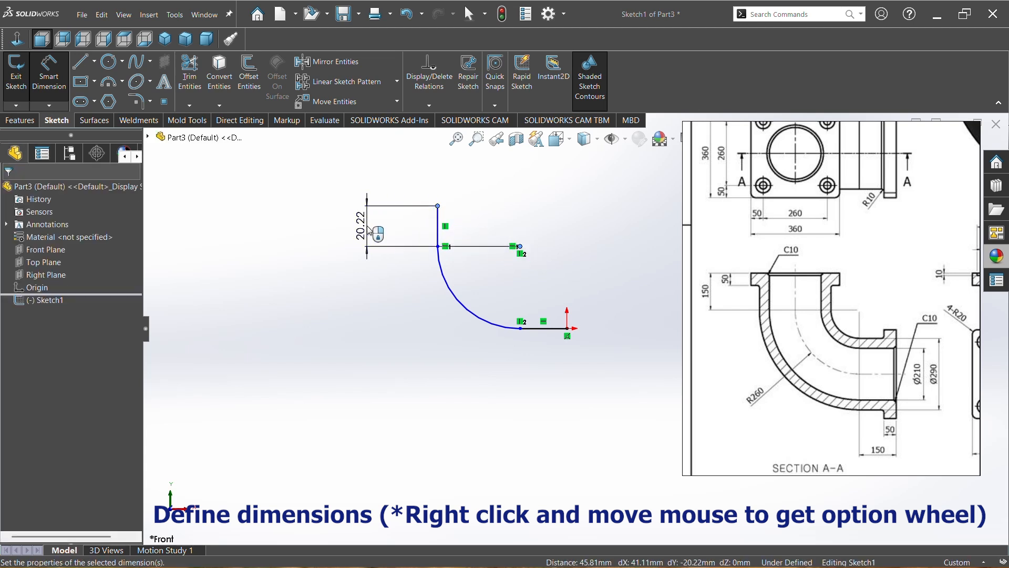
type("150")
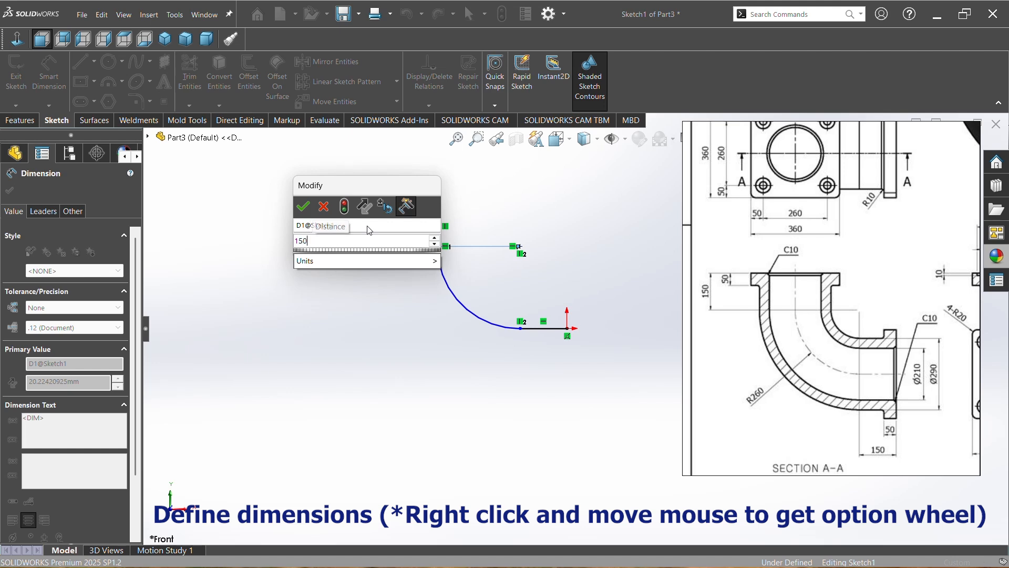
key("Return")
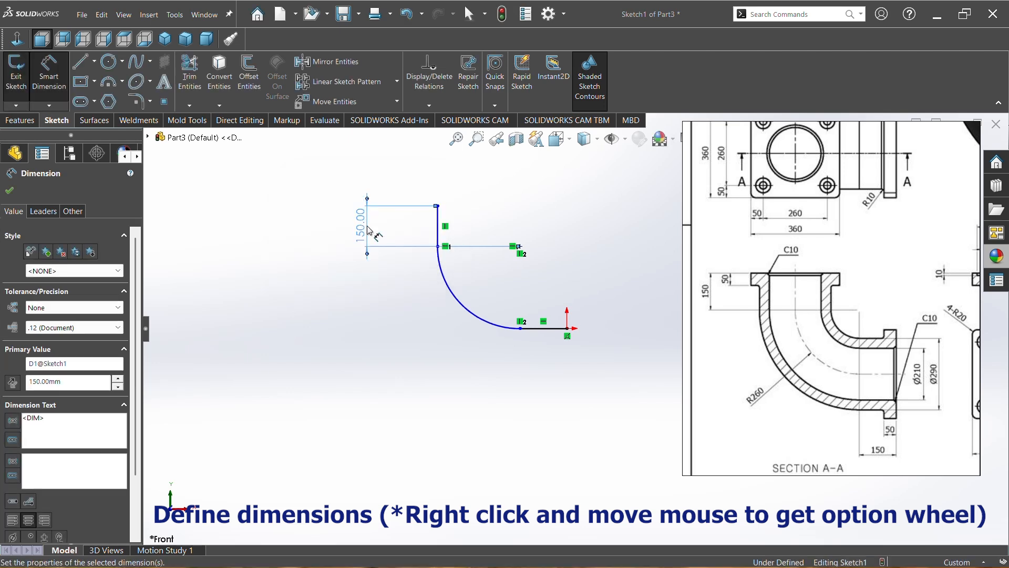
- Dimension the horizontal distance between the arc centre and the origin as 150 mm
left_click(517, 246)
left_click(567, 328)
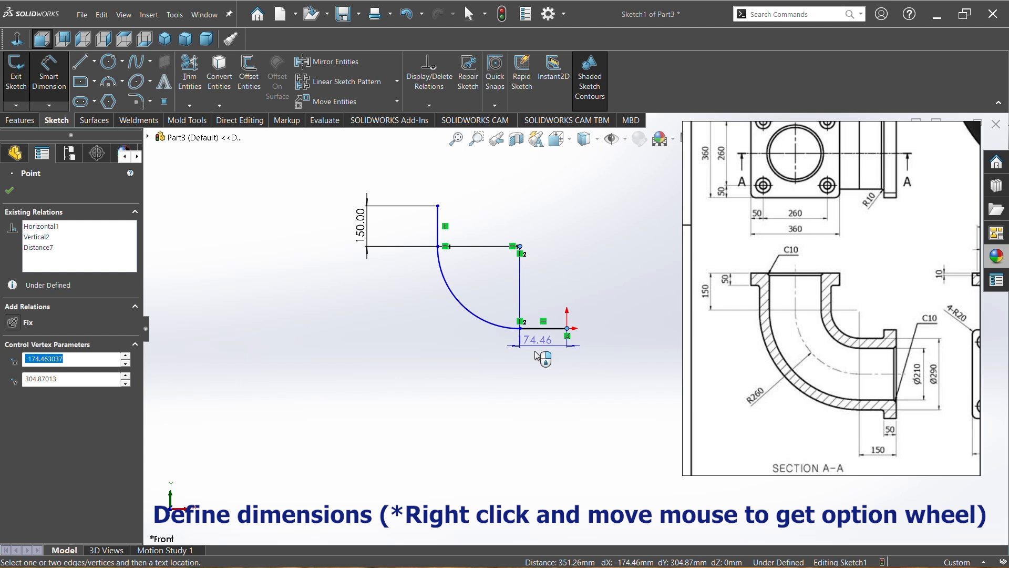
left_click(547, 380)
type("15")
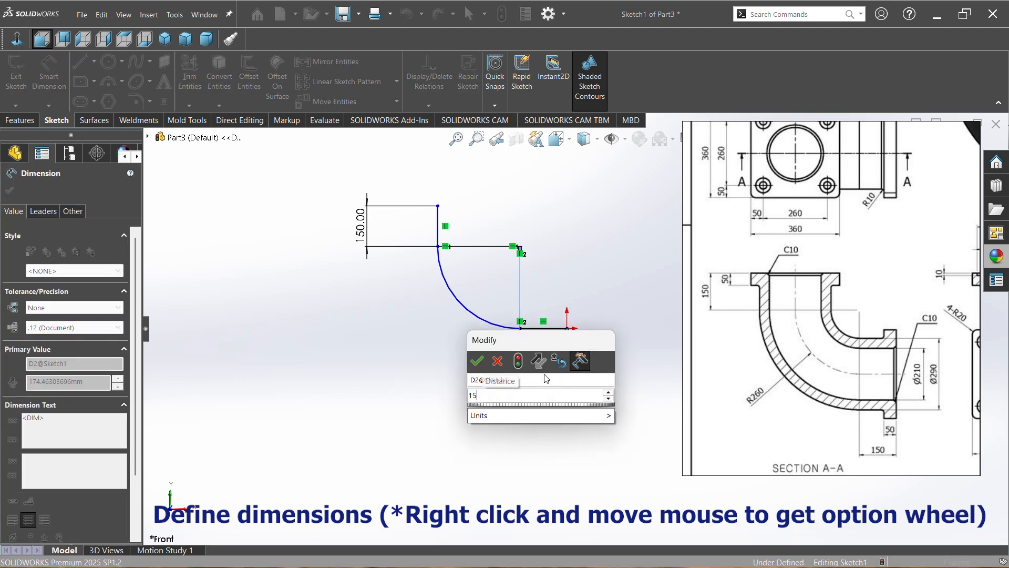
type("9")
type("0")
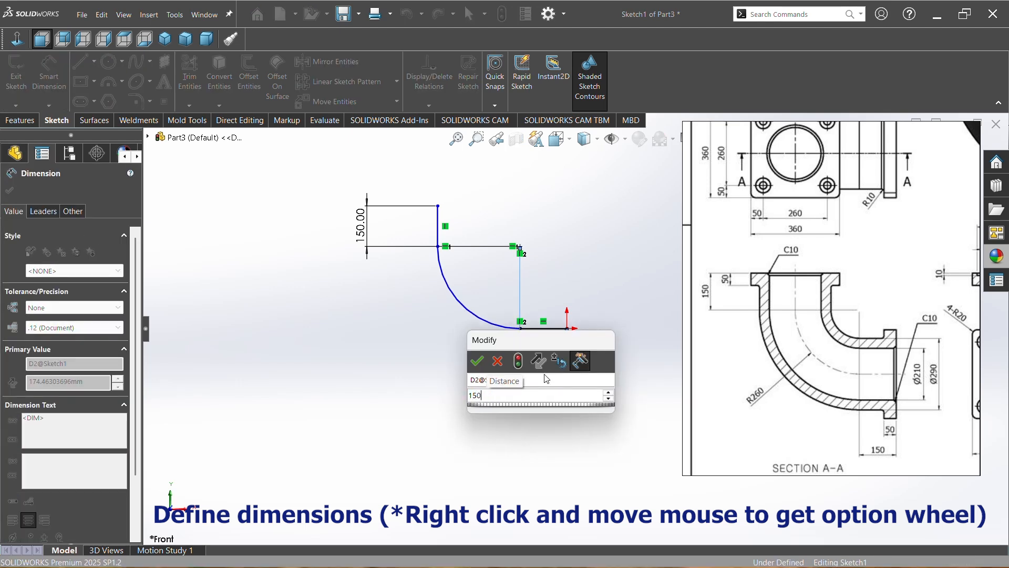
key("Return")
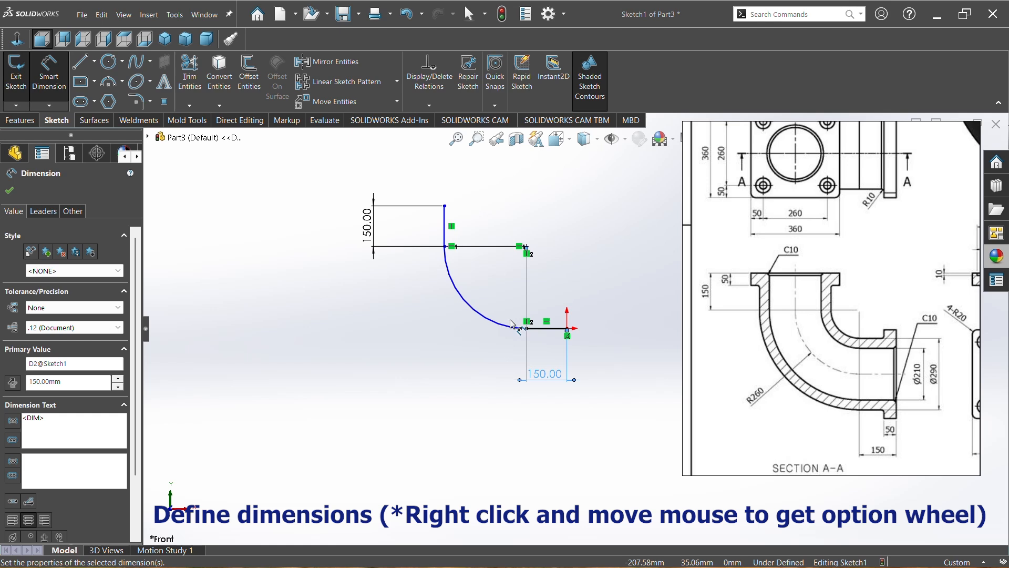
- Dimension the arc's radius as 260 mm and finish dimensioning
left_click(469, 309)
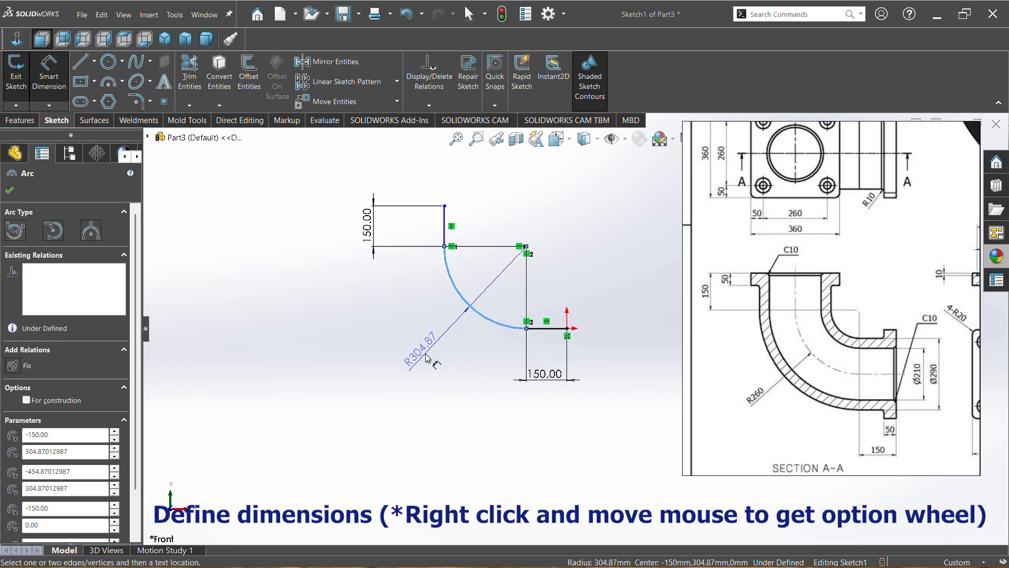
left_click(427, 357)
type("2")
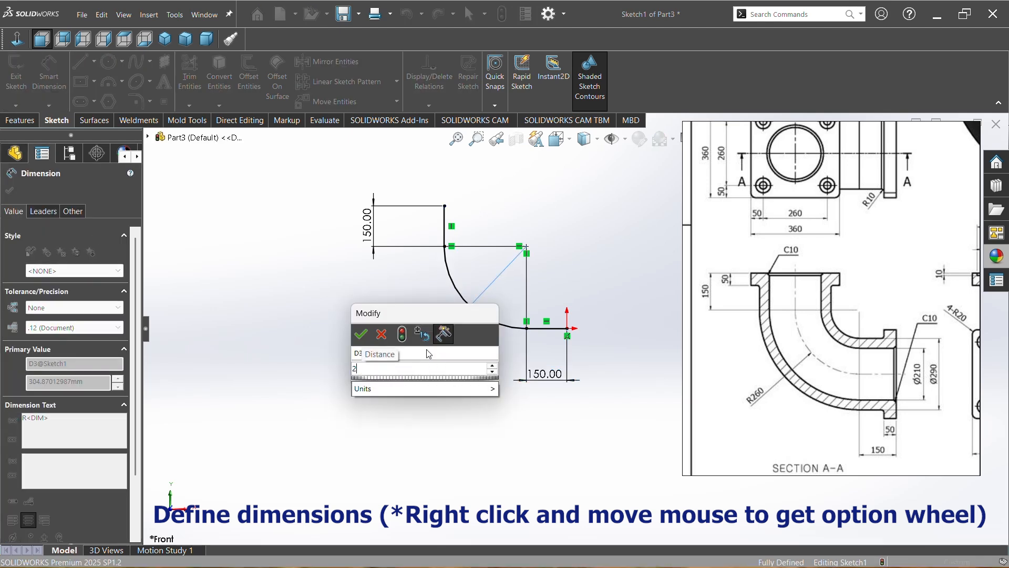
type("60")
key("Return")
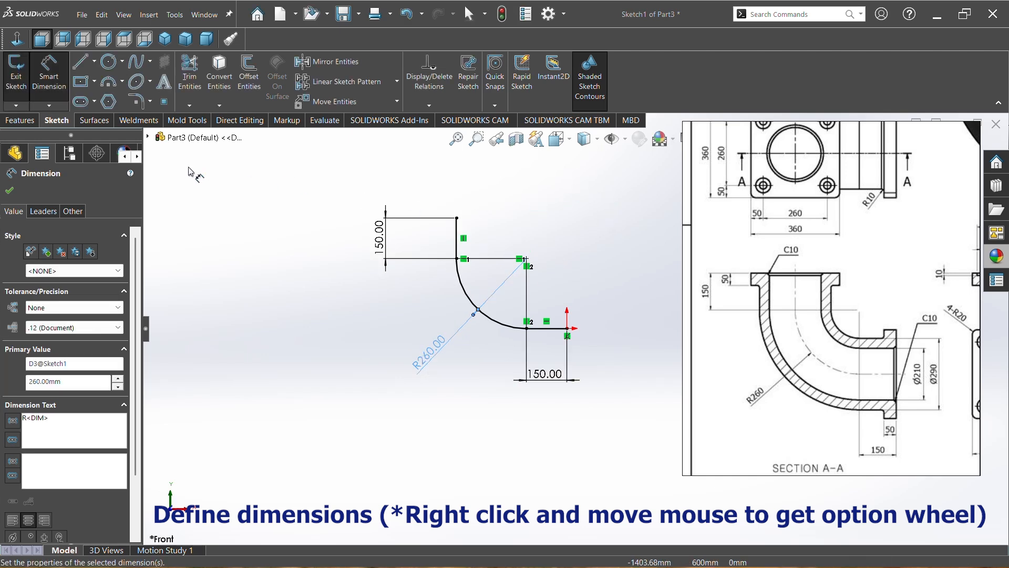
left_click(11, 192)
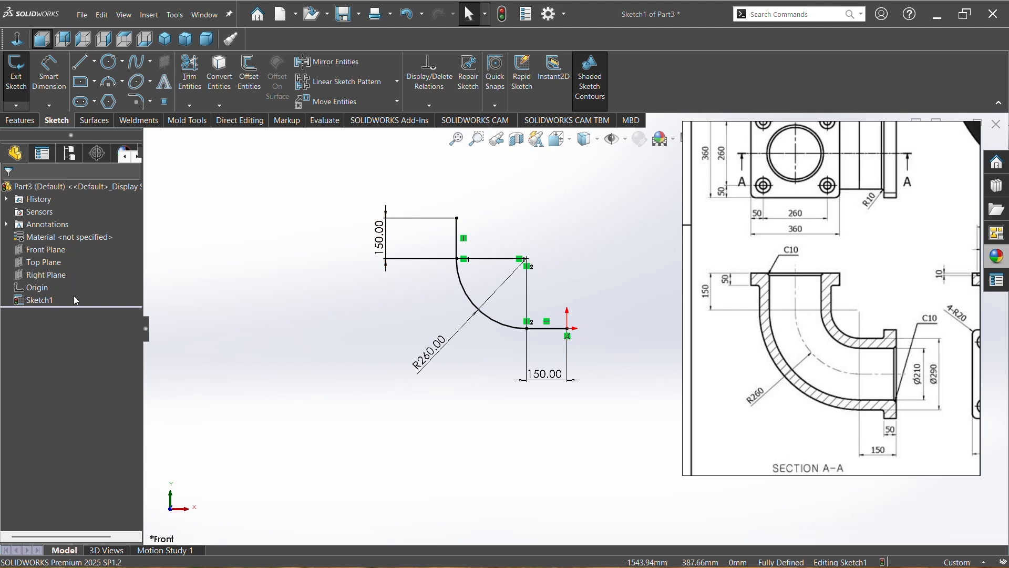
- Exit the finished path sketch and start a new sketch on the Right Plane
mouse_move(836, 144)
left_click_drag(836, 144, 813, 243)
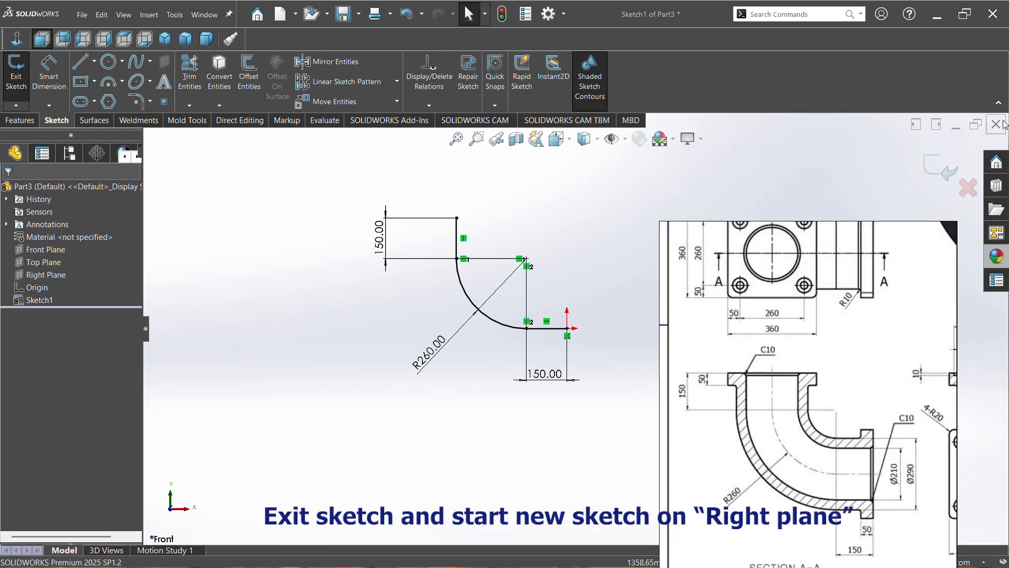
left_click(941, 169)
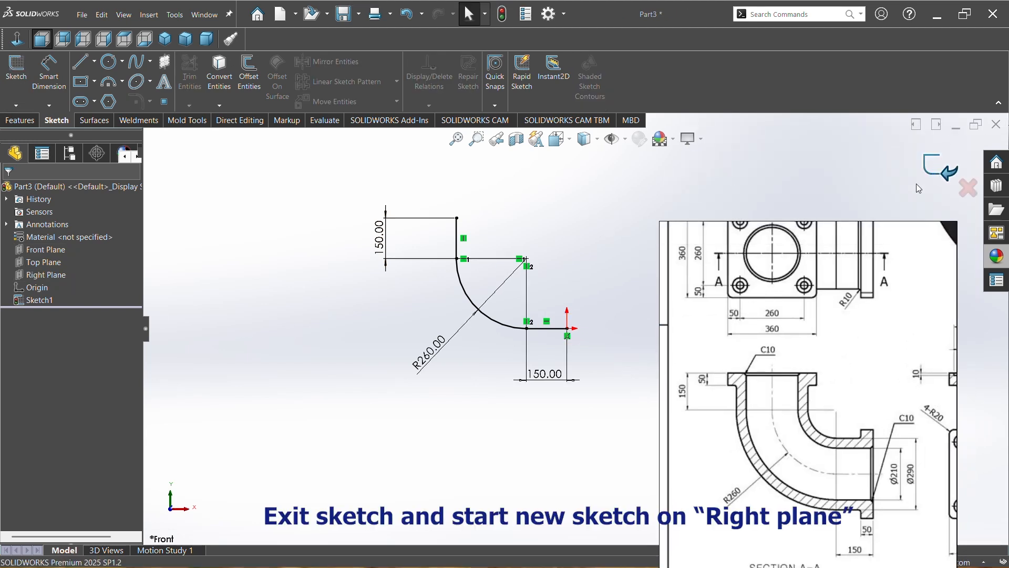
left_click(43, 276)
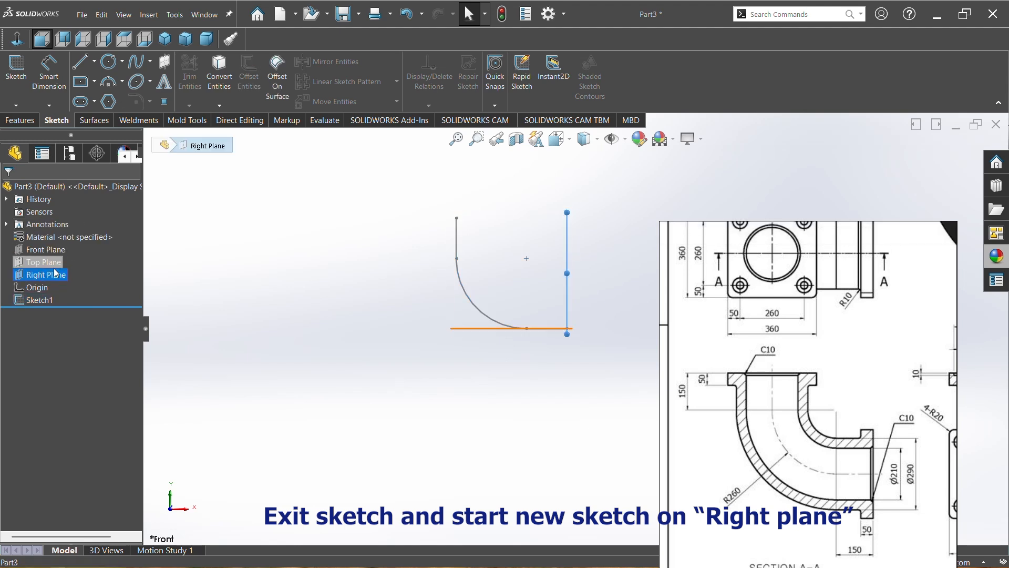
right_click(57, 277)
left_click(60, 259)
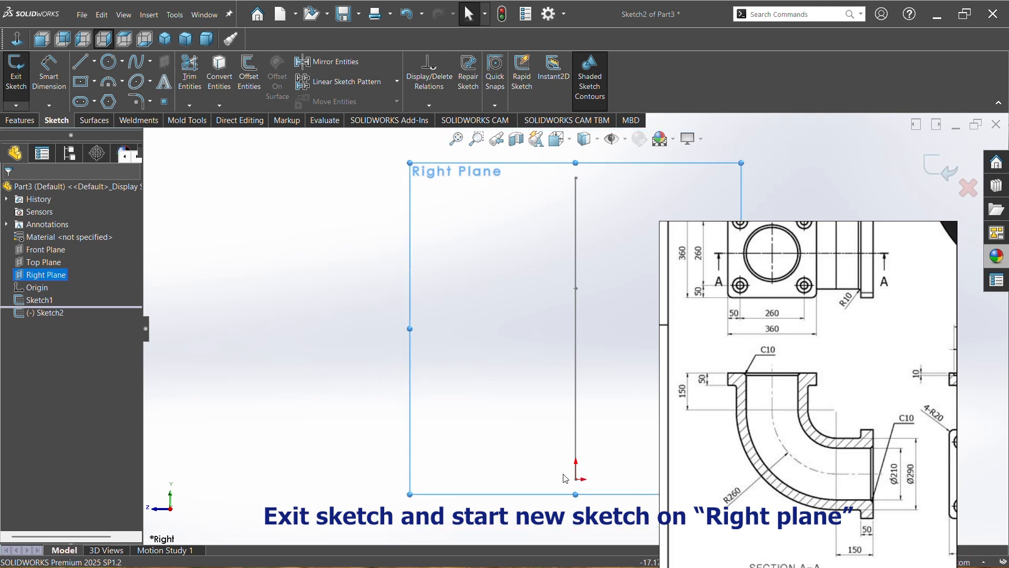
mouse_move(593, 441)
middle_mouse_down("ctrl")
mouse_move(573, 453)
mouse_move(471, 416)
mouse_move(471, 385)
middle_mouse_up("ctrl")
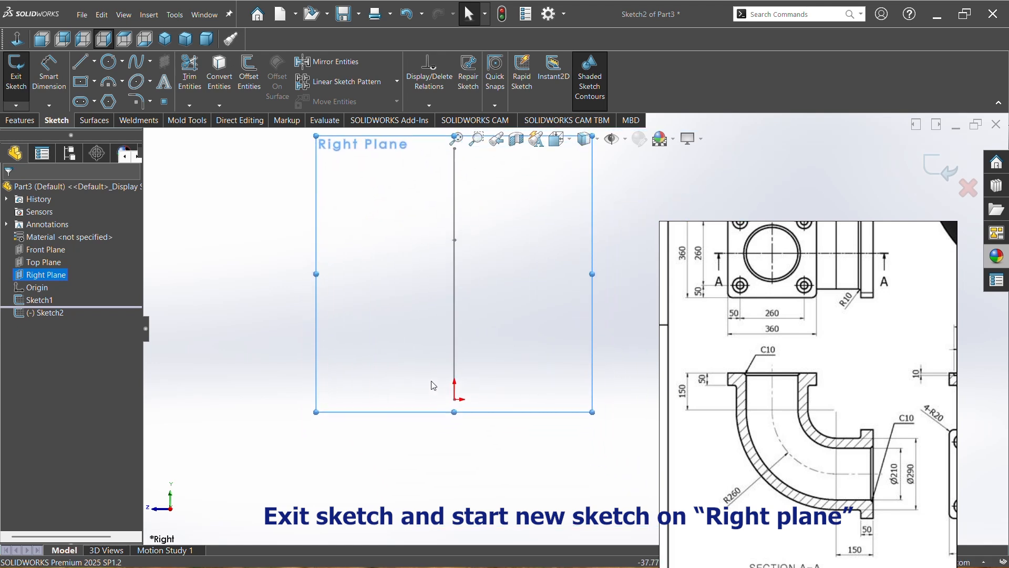
- Sketch two concentric circles centred on the origin, with radii of about 103 mm and 62 mm
left_click(109, 62)
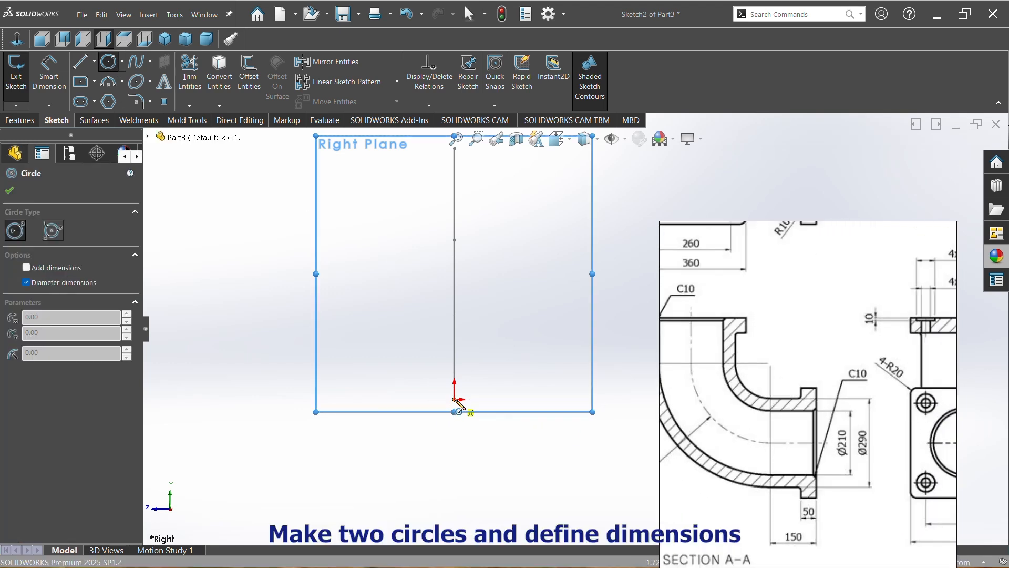
left_click_drag(455, 400, 506, 453)
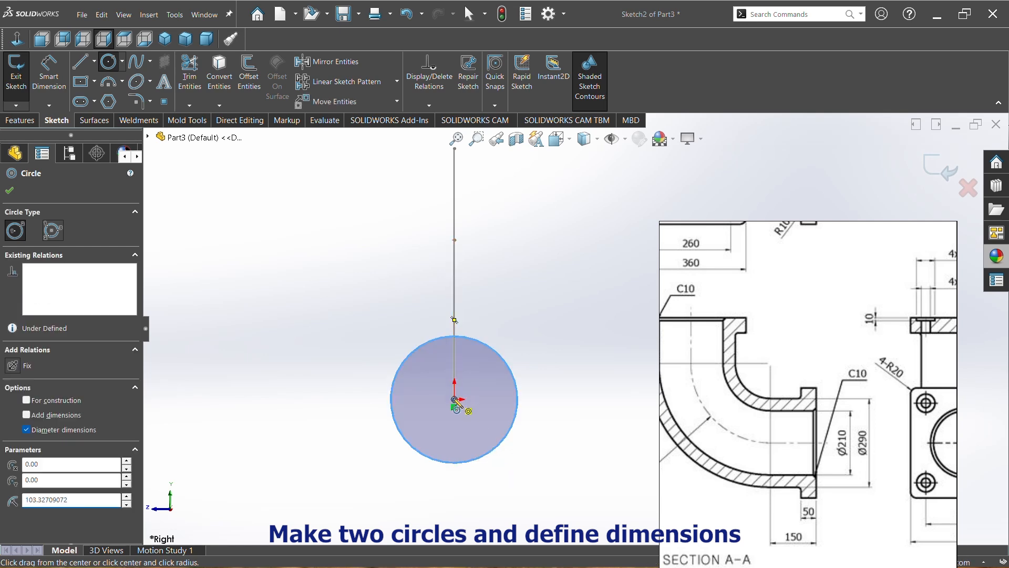
left_click_drag(455, 400, 471, 435)
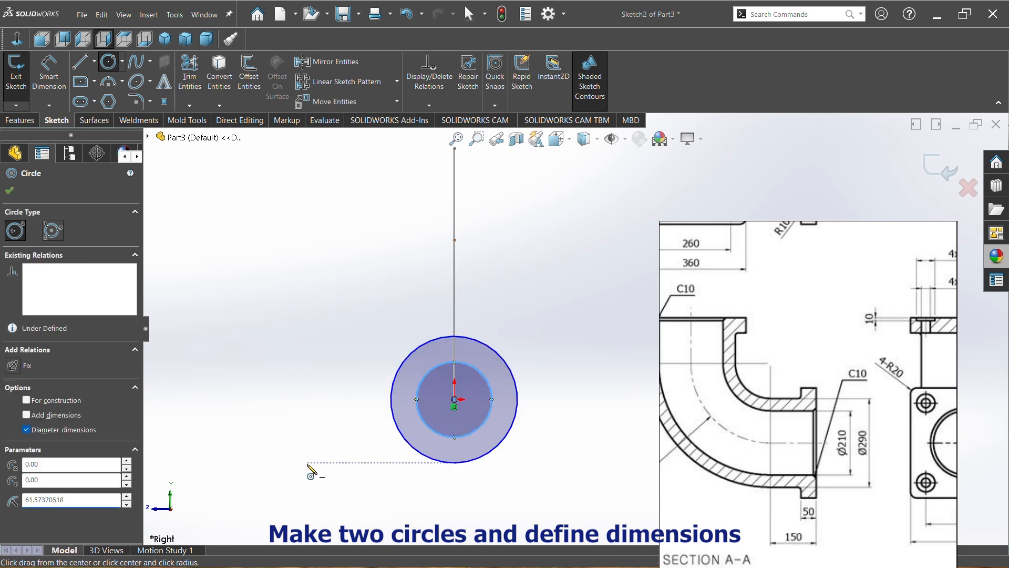
- Dimension the outer circle's diameter as 290 mm
right_click_drag(310, 470, 299, 402)
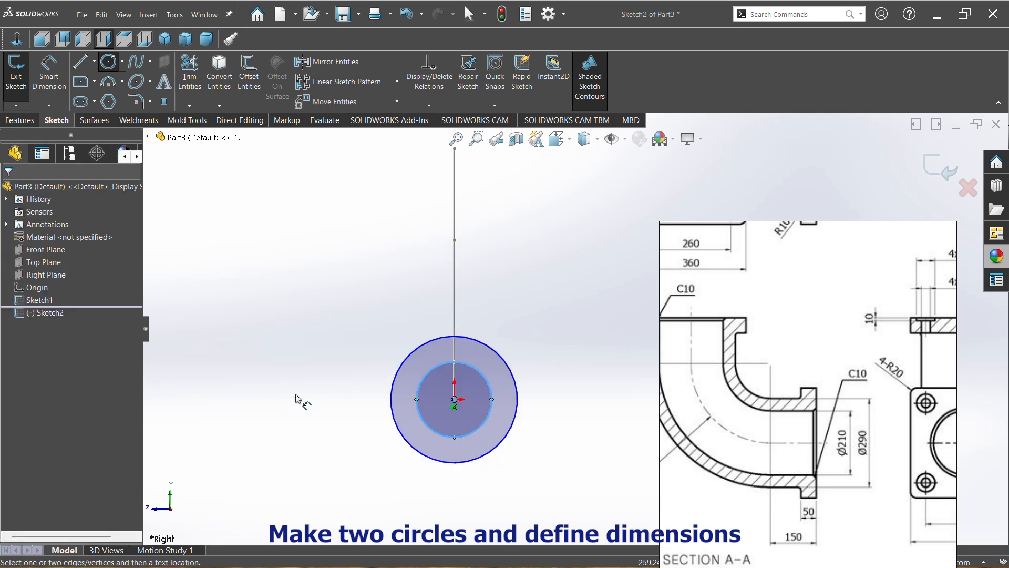
left_click(457, 465)
left_click(454, 500)
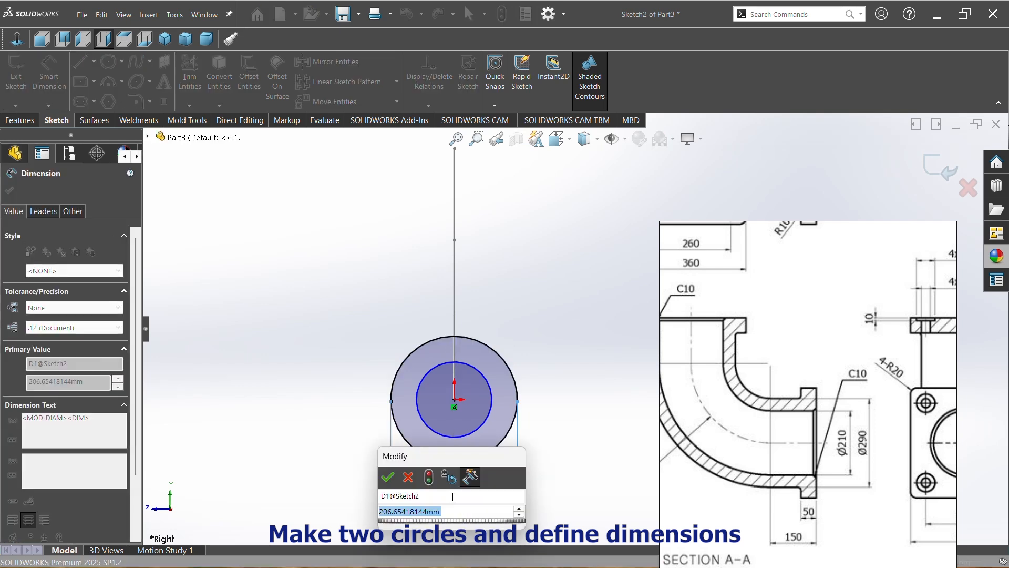
type("290")
key("Return")
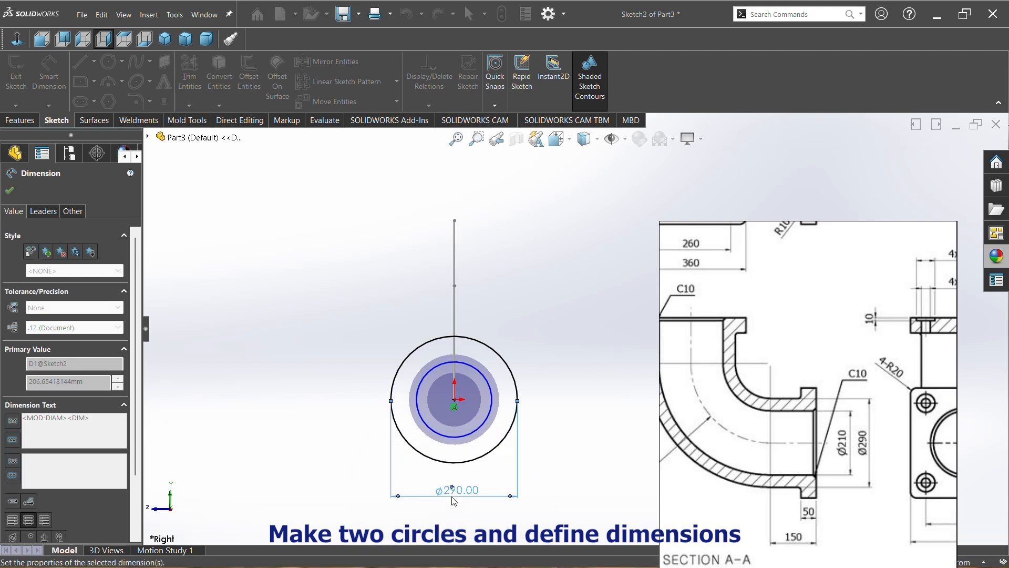
- Dimension the inner circle's diameter as 210 mm and finish dimensioning
left_click(460, 439)
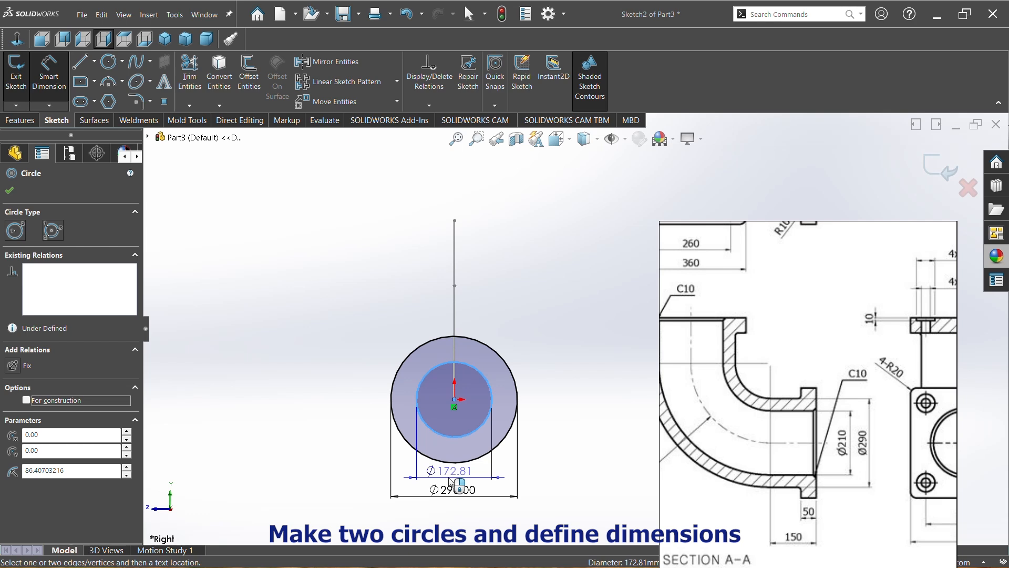
left_click(451, 482)
type("210")
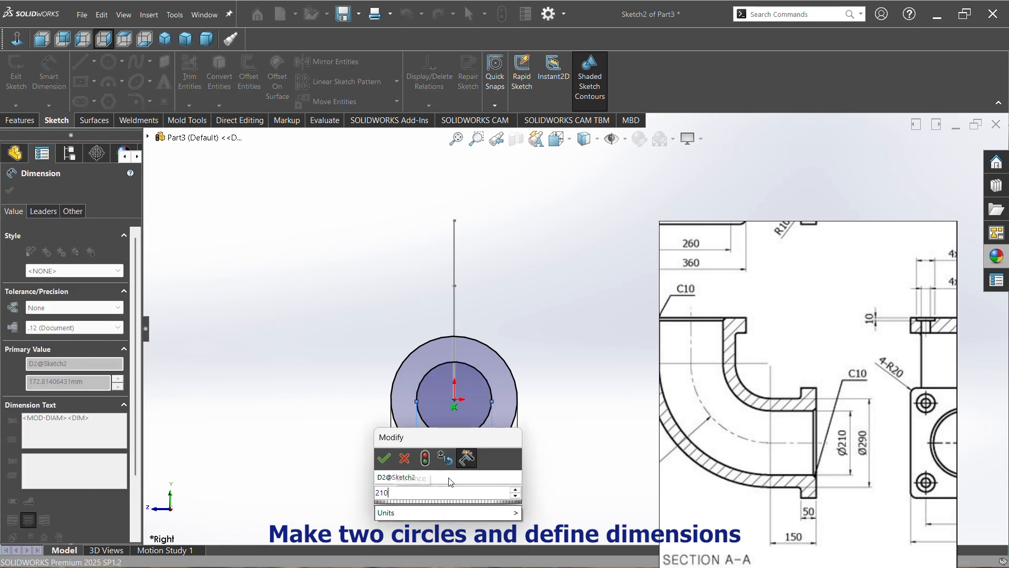
key("Return")
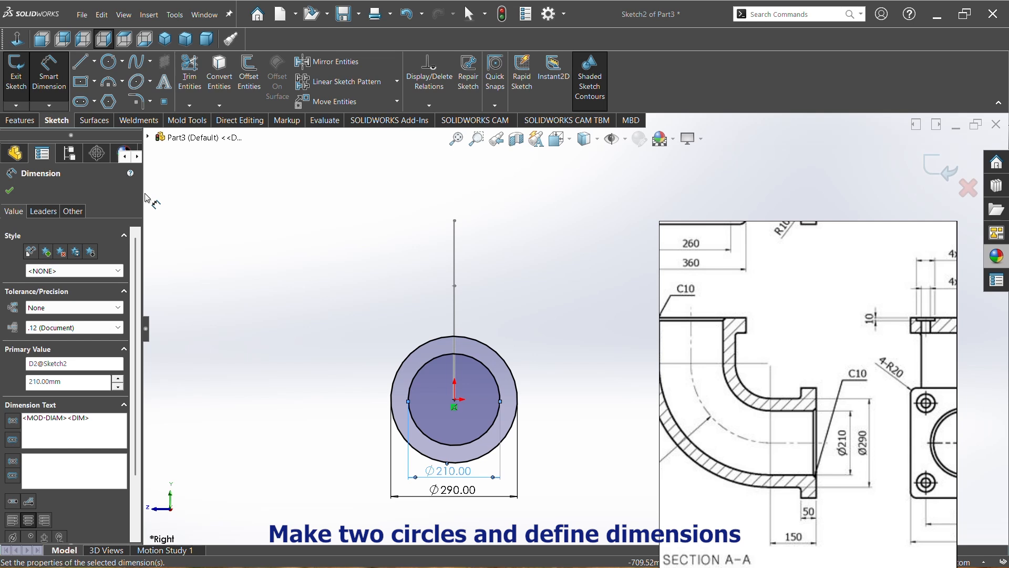
left_click(10, 193)
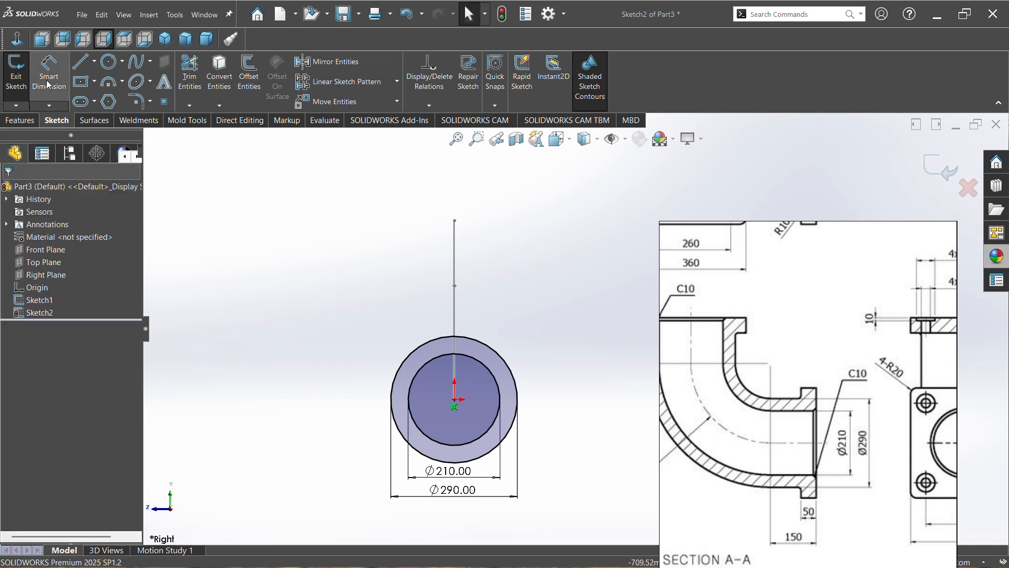
- Create a Swept Boss/Base with the two-circle sketch as profile and the line-and-arc sketch as path
left_click(20, 121)
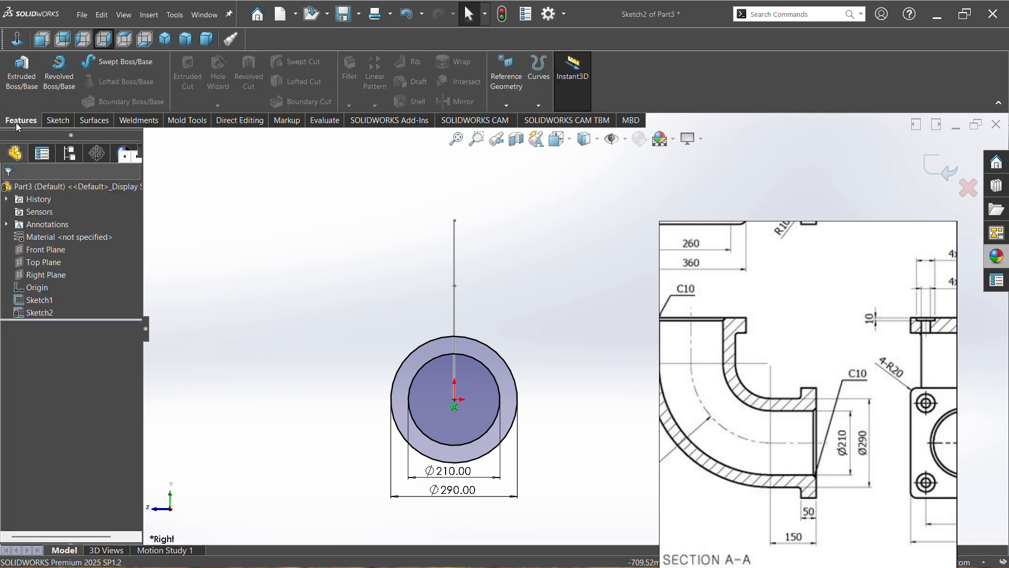
left_click(113, 65)
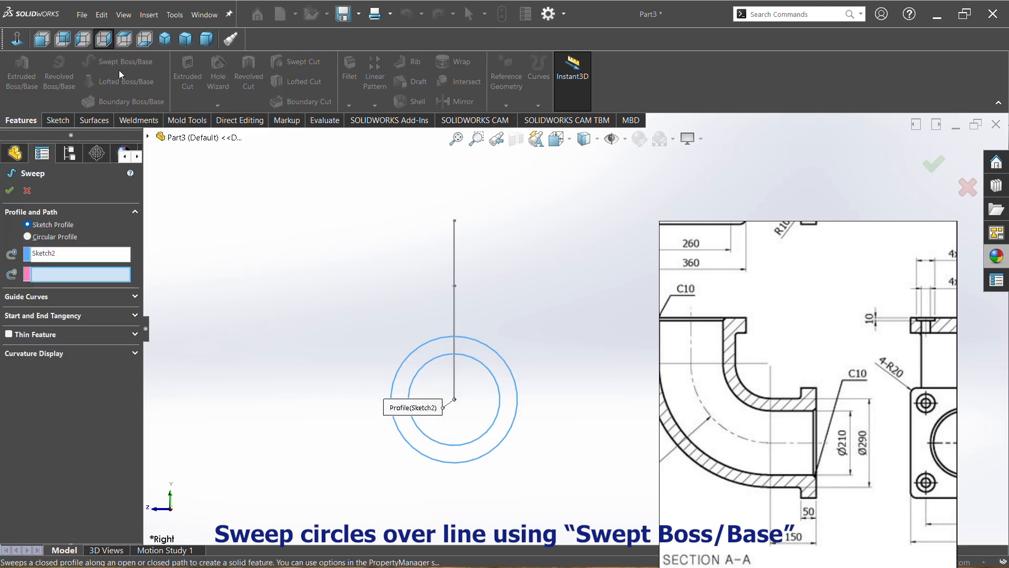
left_click(166, 41)
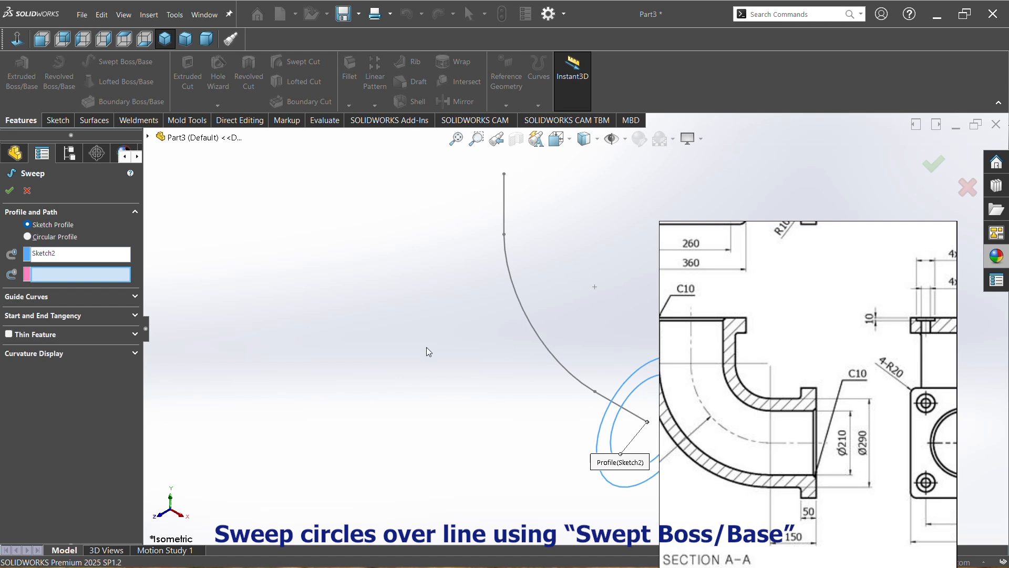
middle_click_drag(427, 352, 263, 364, "ctrl")
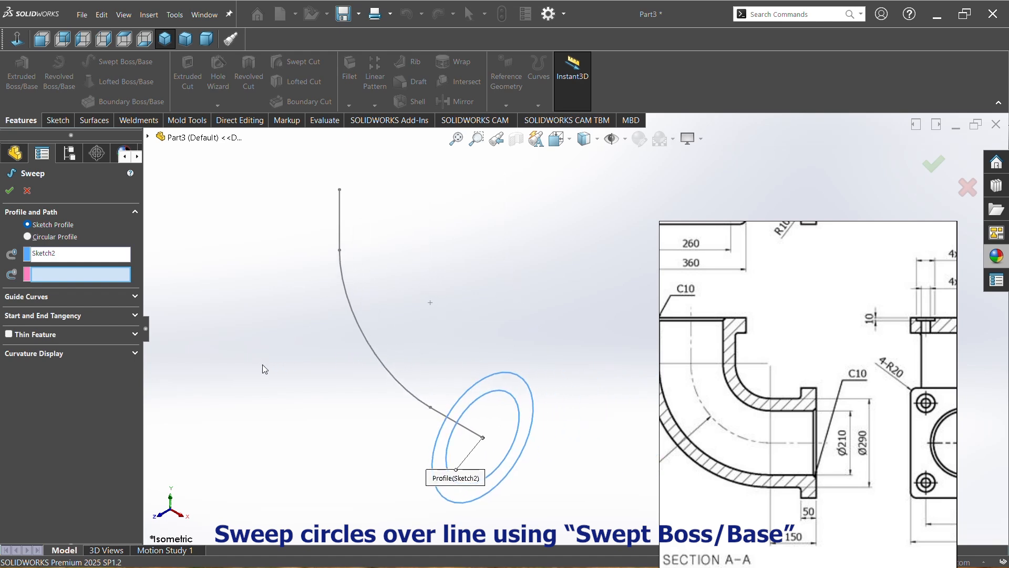
left_click(439, 416)
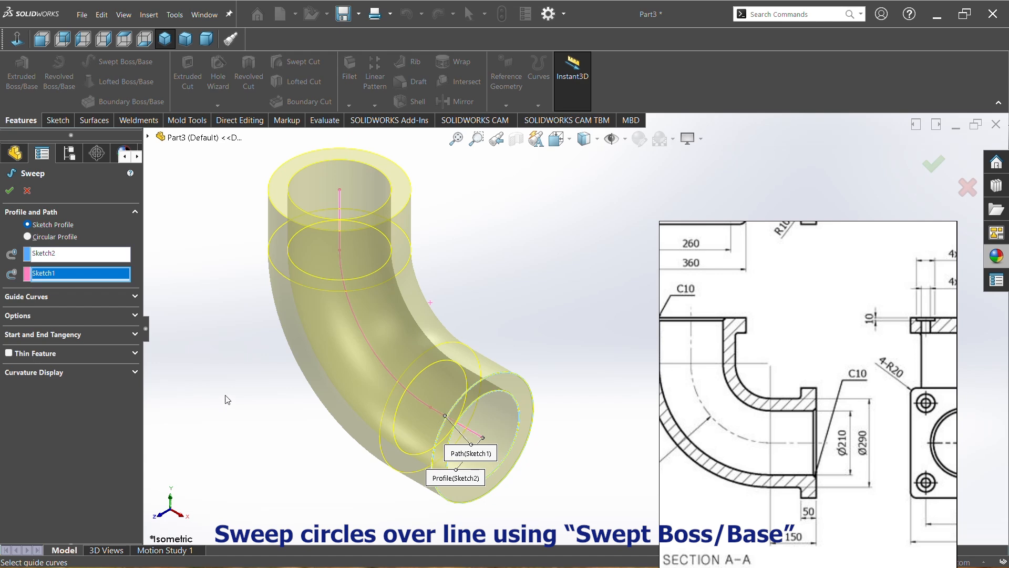
left_click(10, 191)
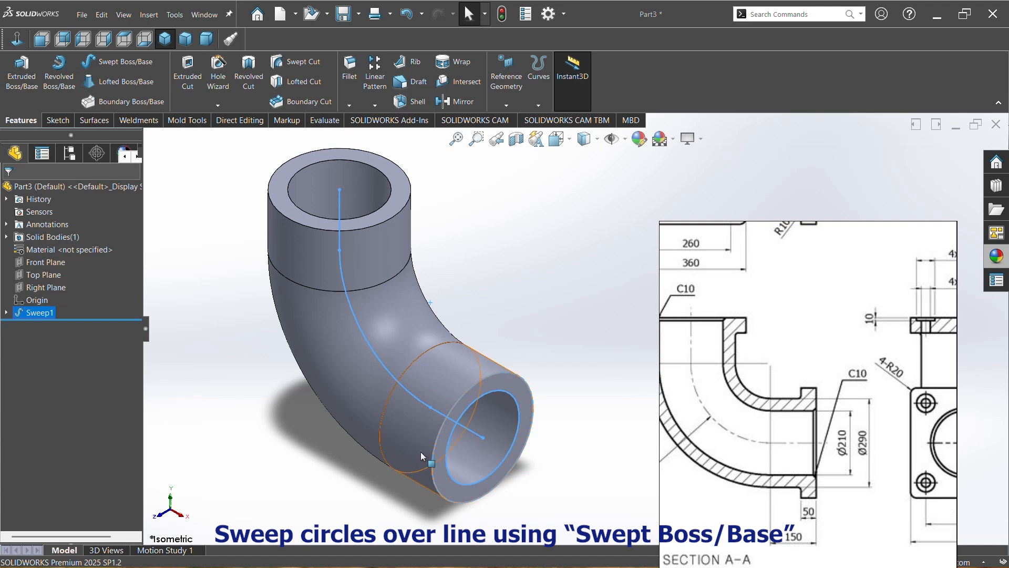
- Start a sketch on the pipe's lower ring-shaped end face and draw an origin-centred rectangle about 392 mm wide and 348 mm high
left_click(518, 394)
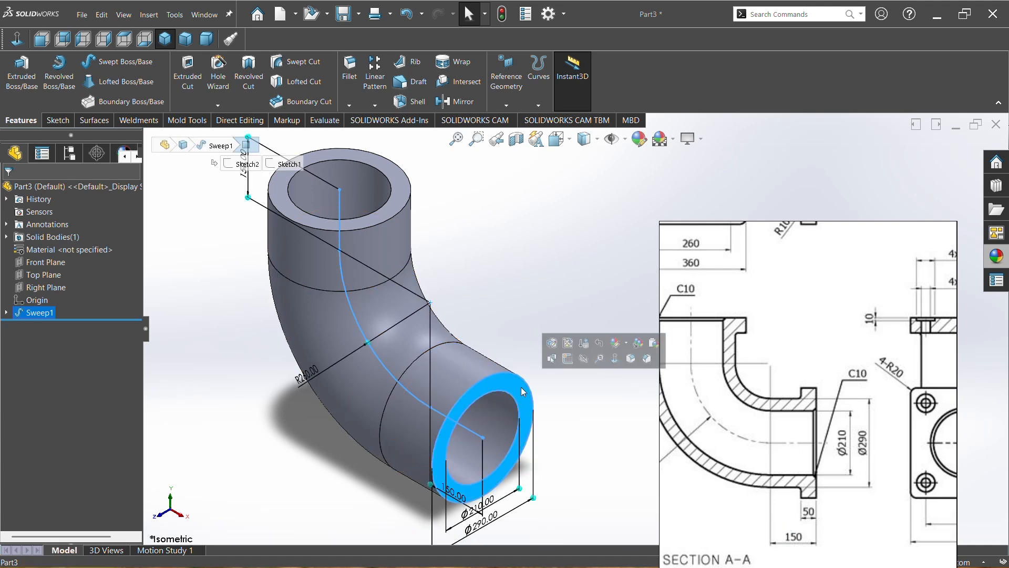
left_click(568, 361)
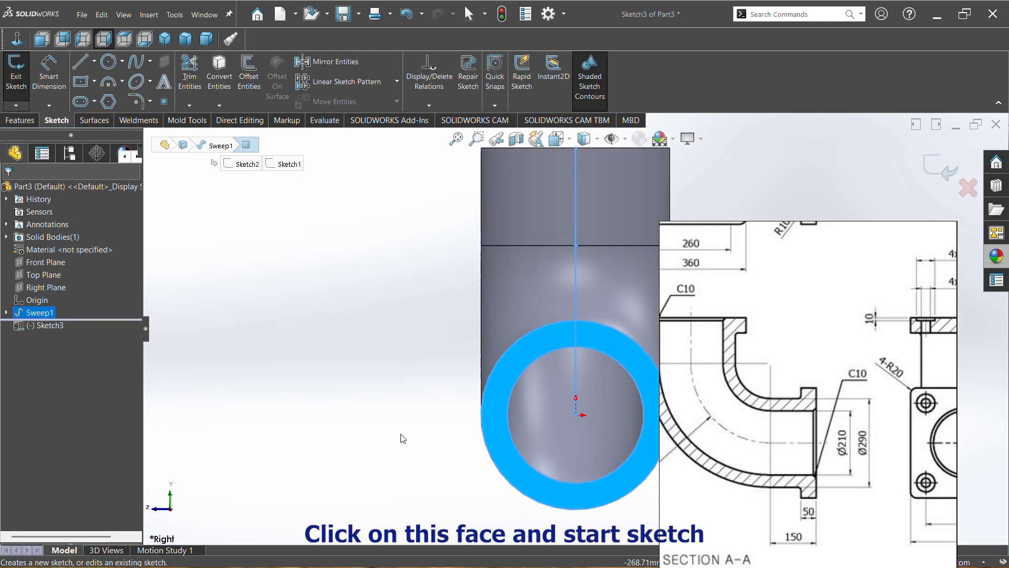
middle_click_drag(403, 438, 257, 412, "ctrl")
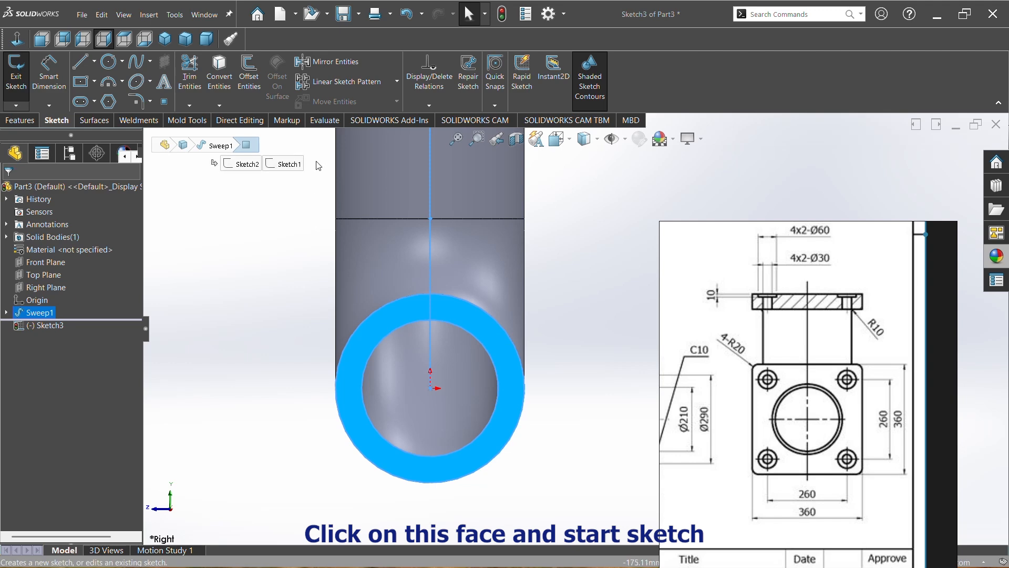
left_click(87, 85)
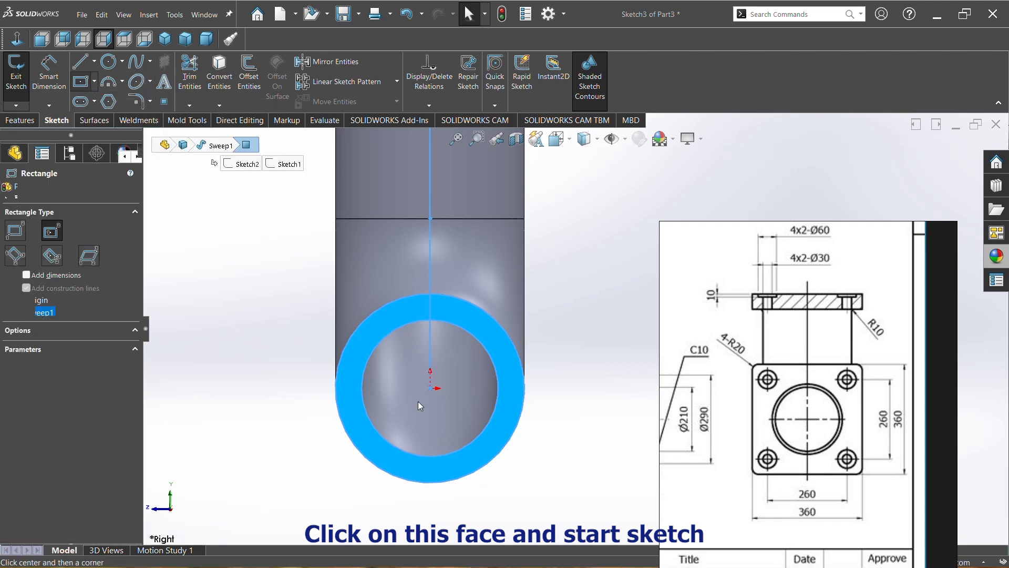
left_click(430, 388)
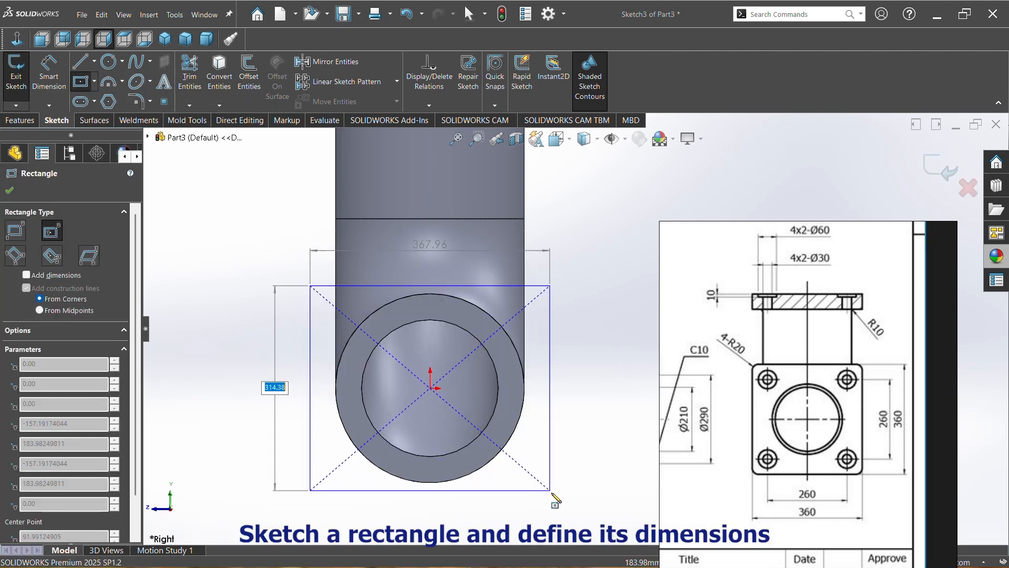
left_click(557, 501)
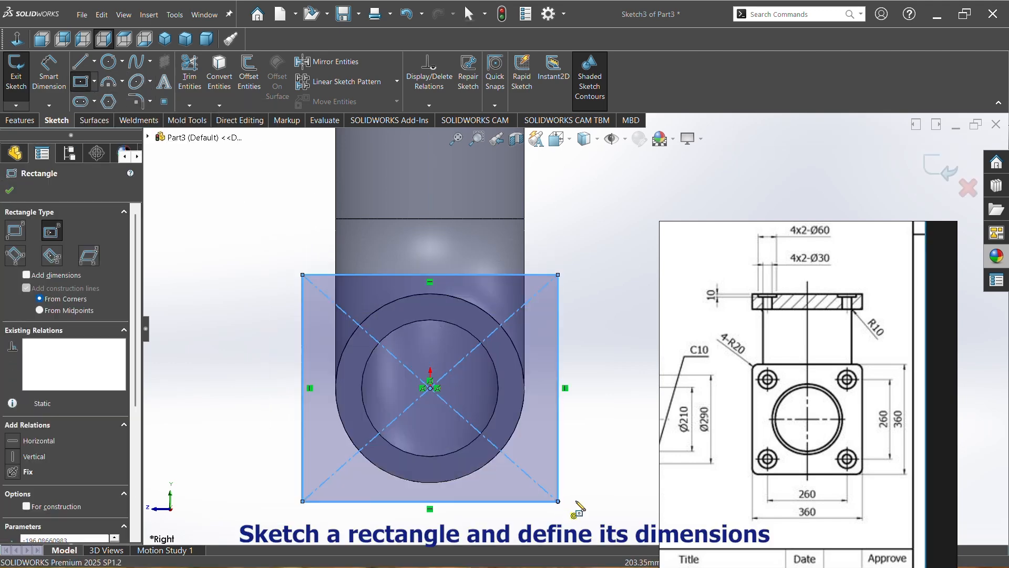
right_click(610, 480)
left_click(626, 464)
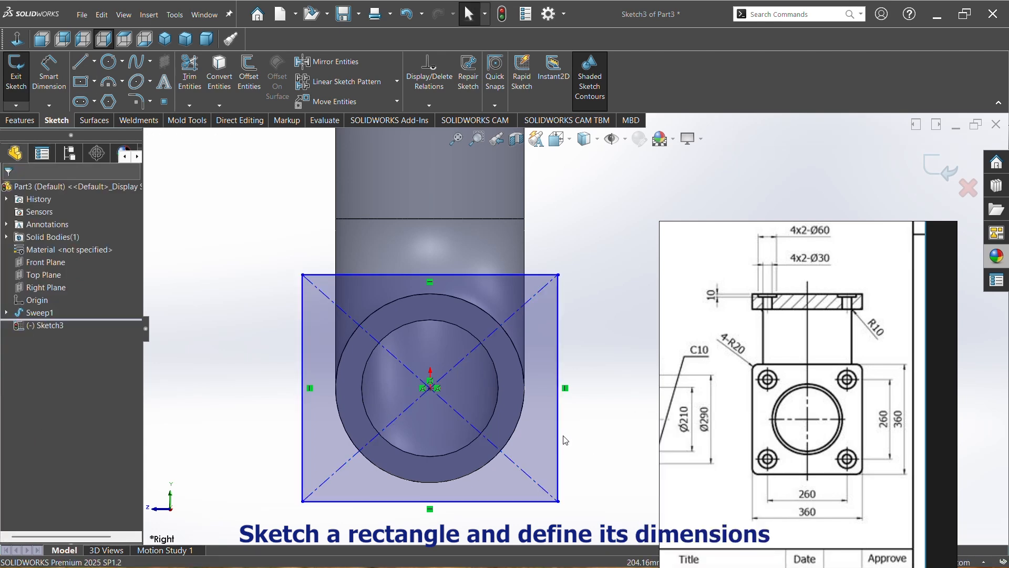
- Add an Equal relation between one vertical and one horizontal side of the rectangle
left_click(559, 434)
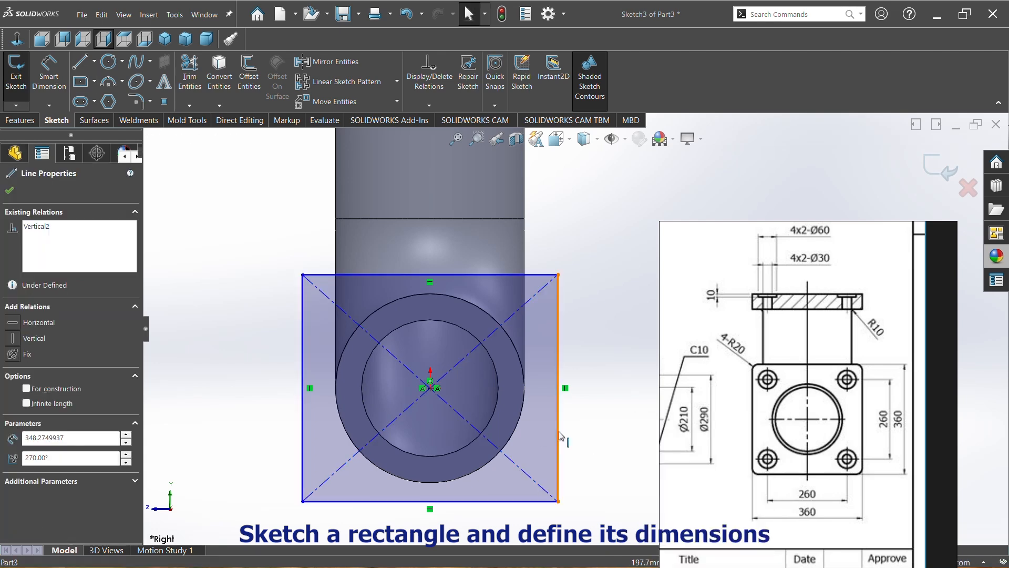
left_click(440, 503, "ctrl")
left_click(441, 502, "ctrl")
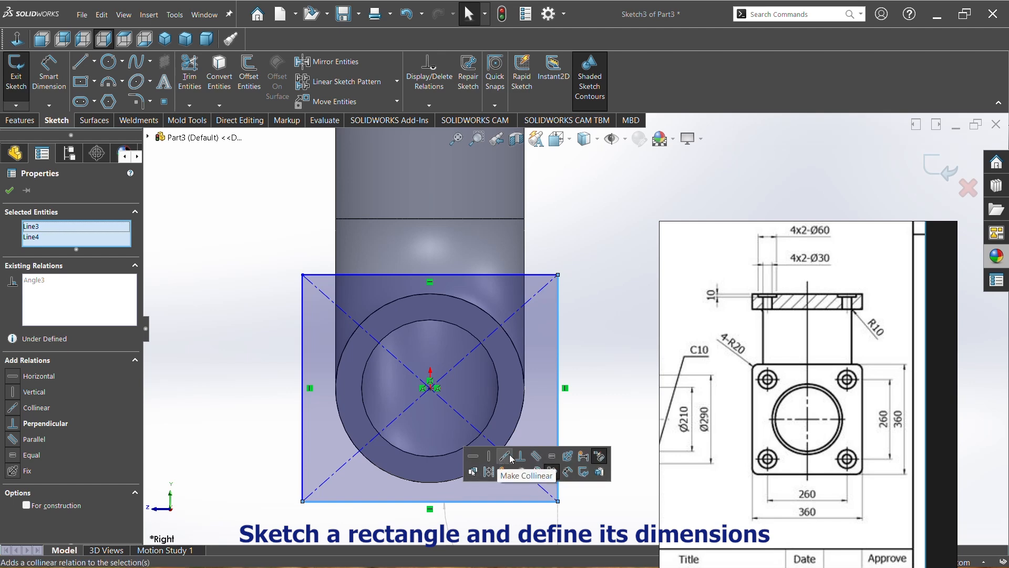
left_click(553, 461)
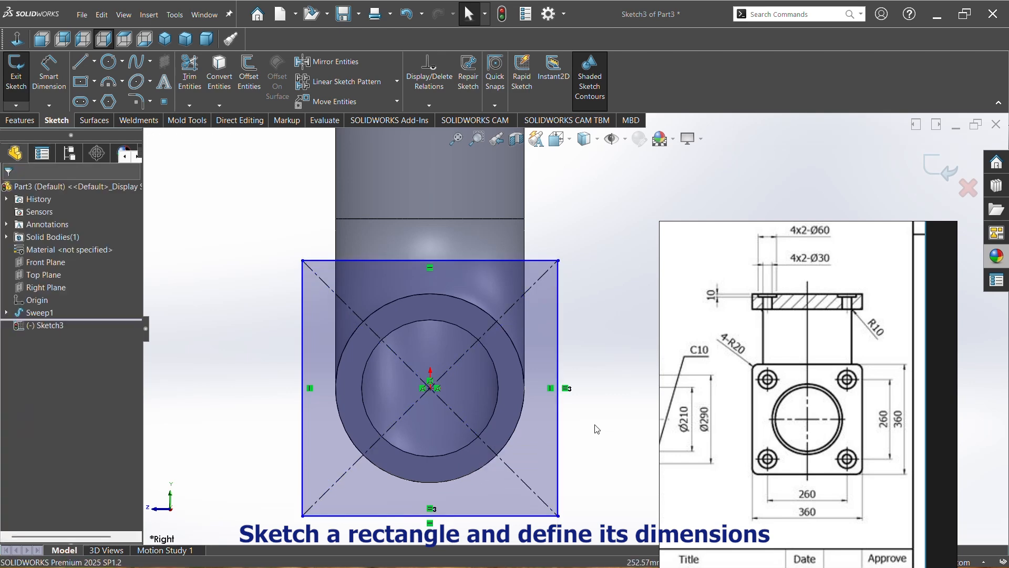
- Dimension the square's vertical side as 360 mm and finish dimensioning
right_click_drag(595, 440, 588, 397)
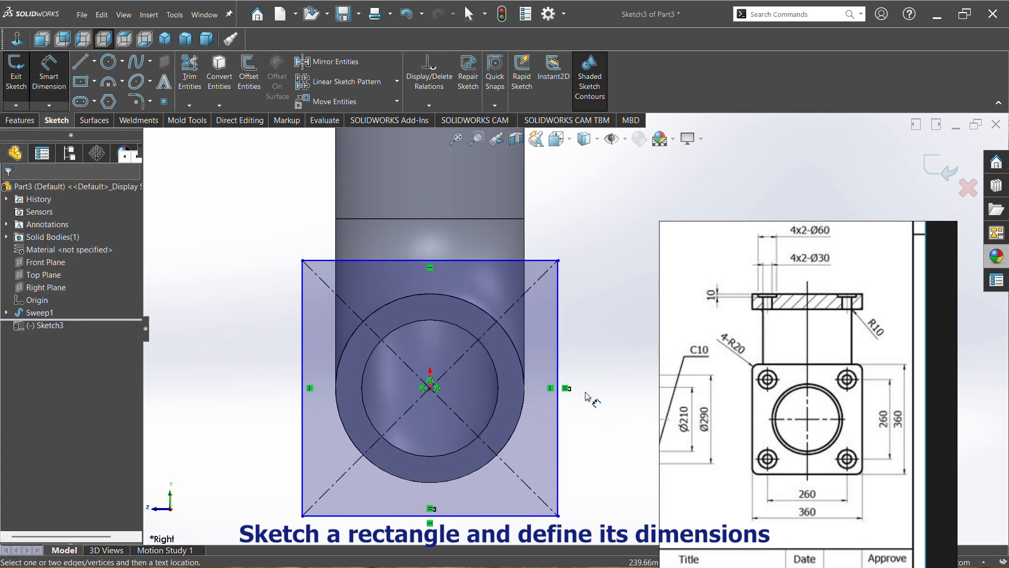
left_click(558, 436)
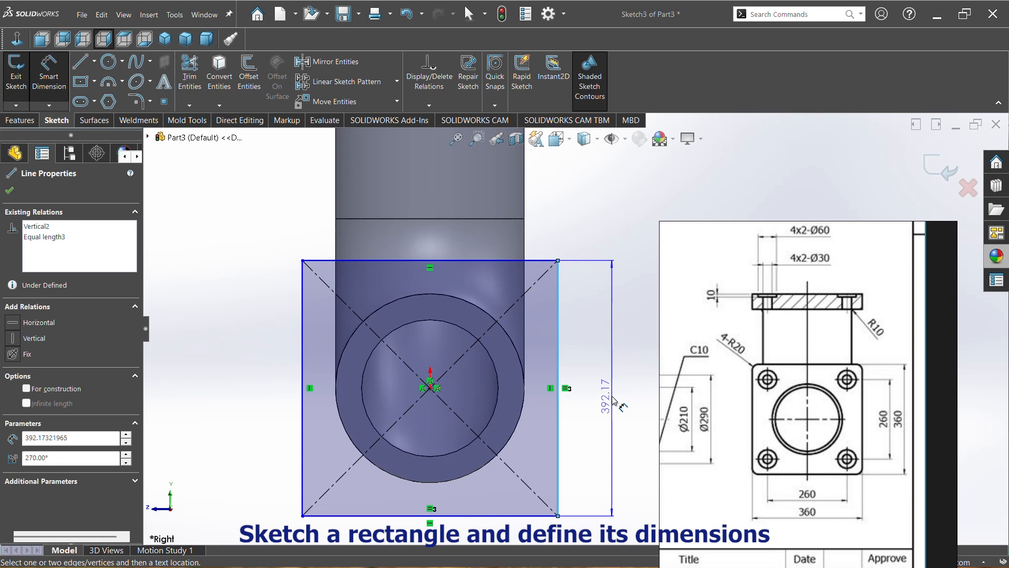
left_click(614, 401)
type("360")
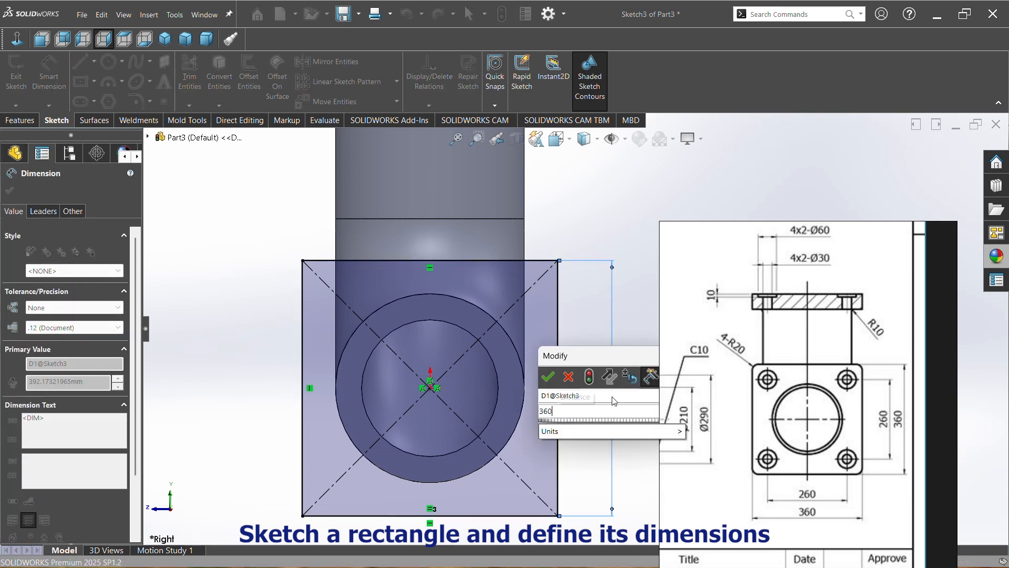
key("Return")
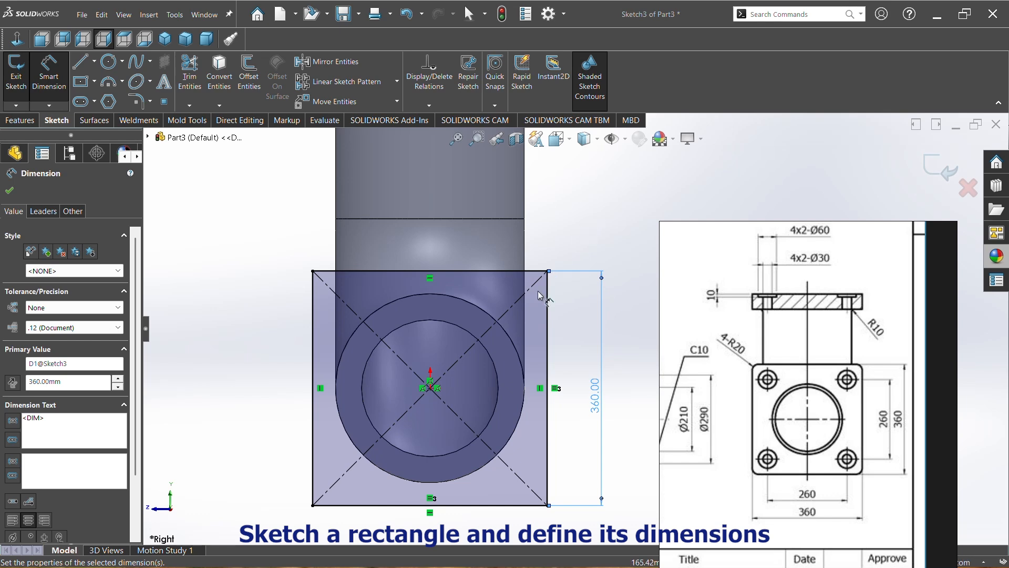
right_click(248, 421)
key("Escape")
key("Escape")
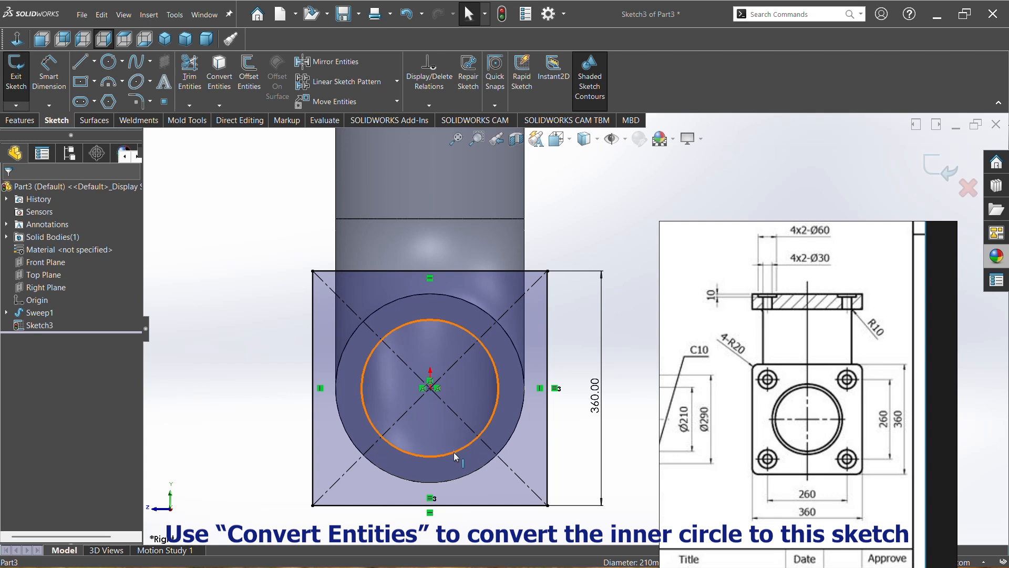
- Convert the pipe's inner circular edge into the flange sketch with Convert Entities
left_click(454, 453)
left_click(219, 71)
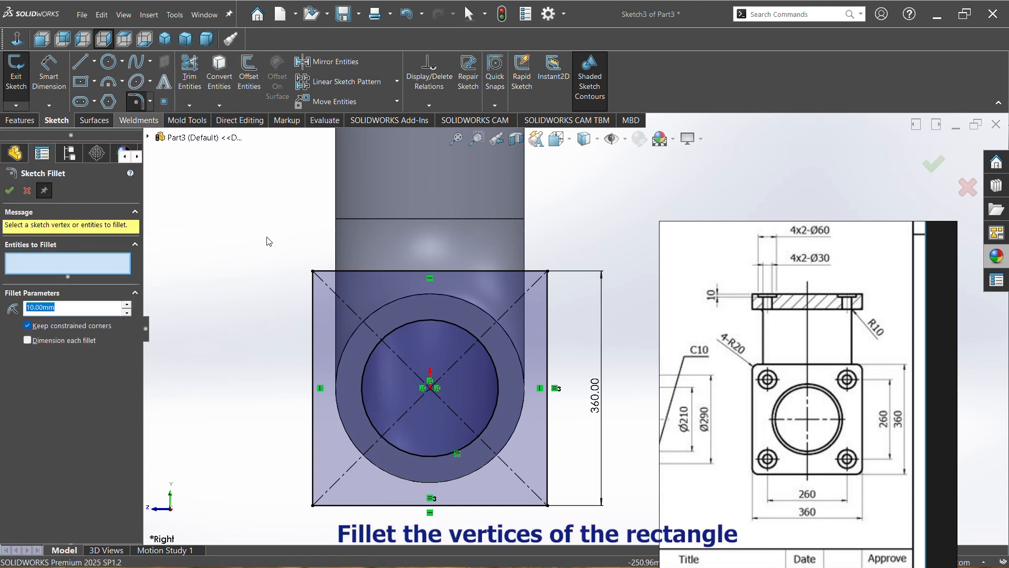
- Round all four corners of the square flange sketch with 20 mm sketch fillets, accepting the removal of conflicting relations
type("4")
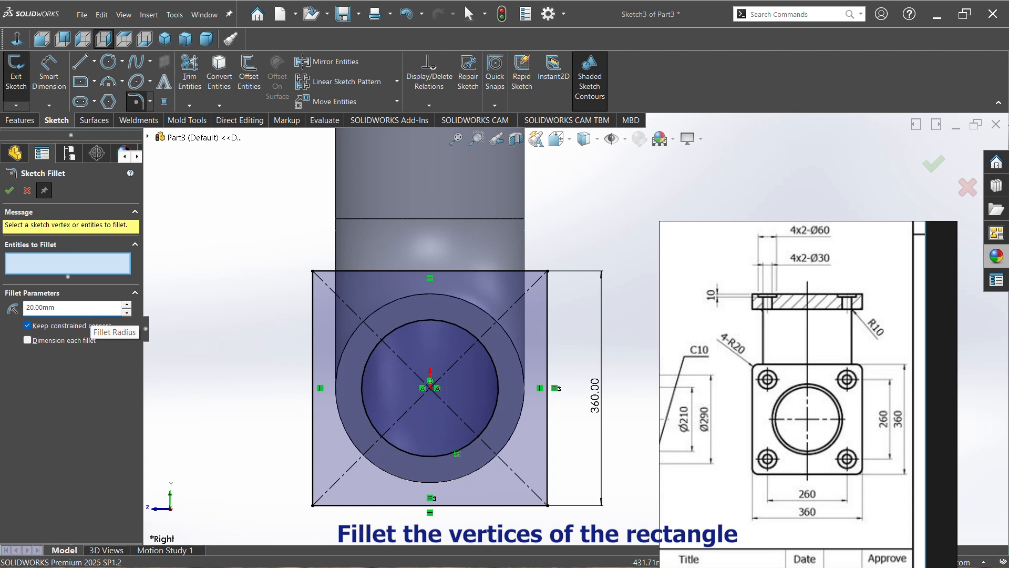
left_click(313, 272)
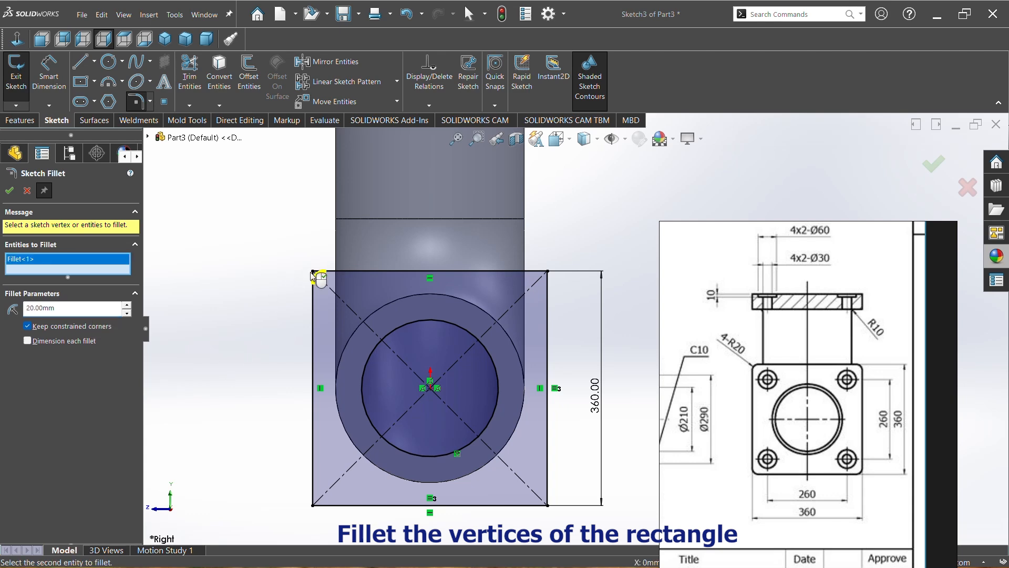
left_click(548, 273)
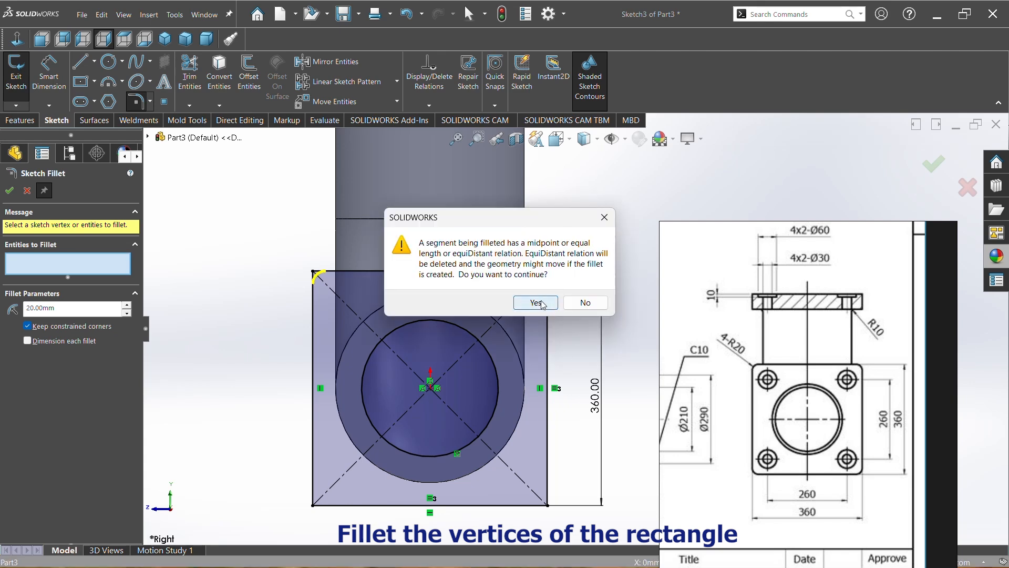
left_click(543, 304)
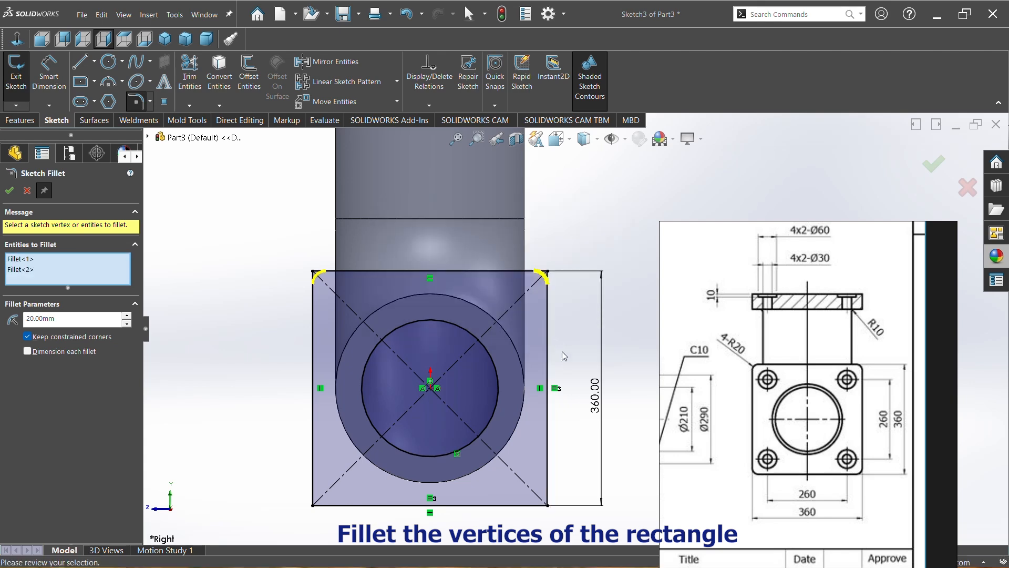
left_click(547, 506)
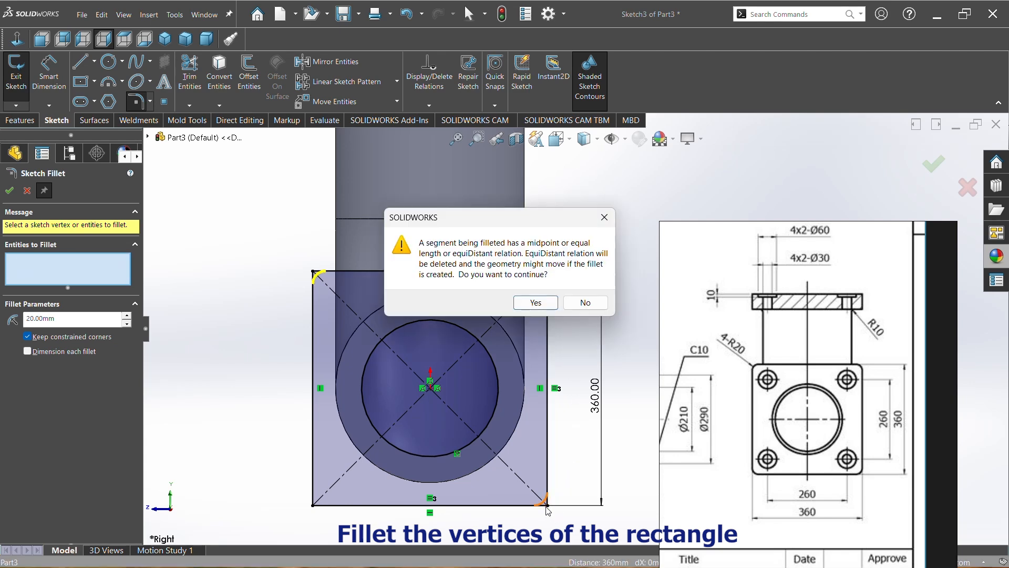
left_click(535, 306)
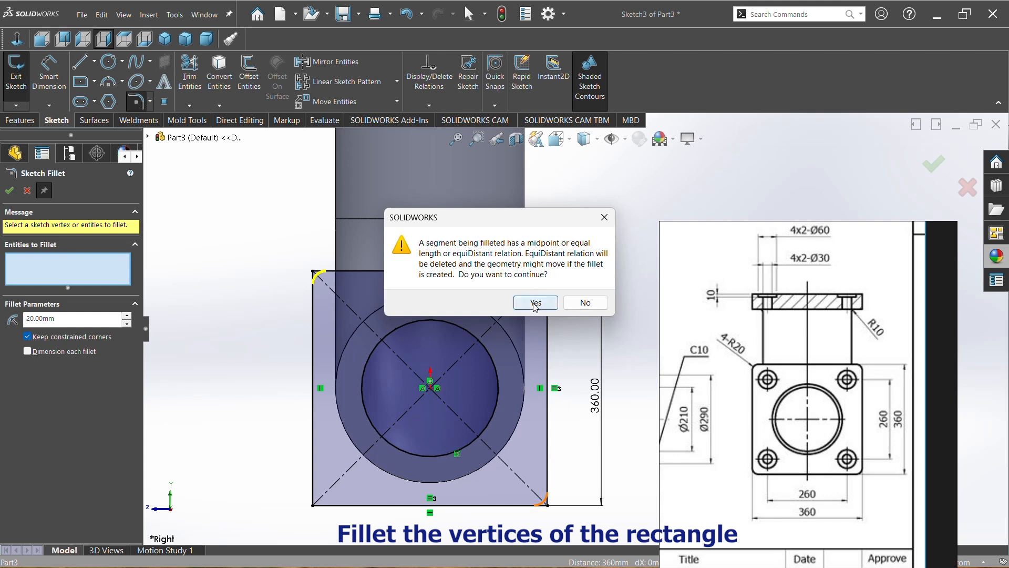
left_click(535, 304)
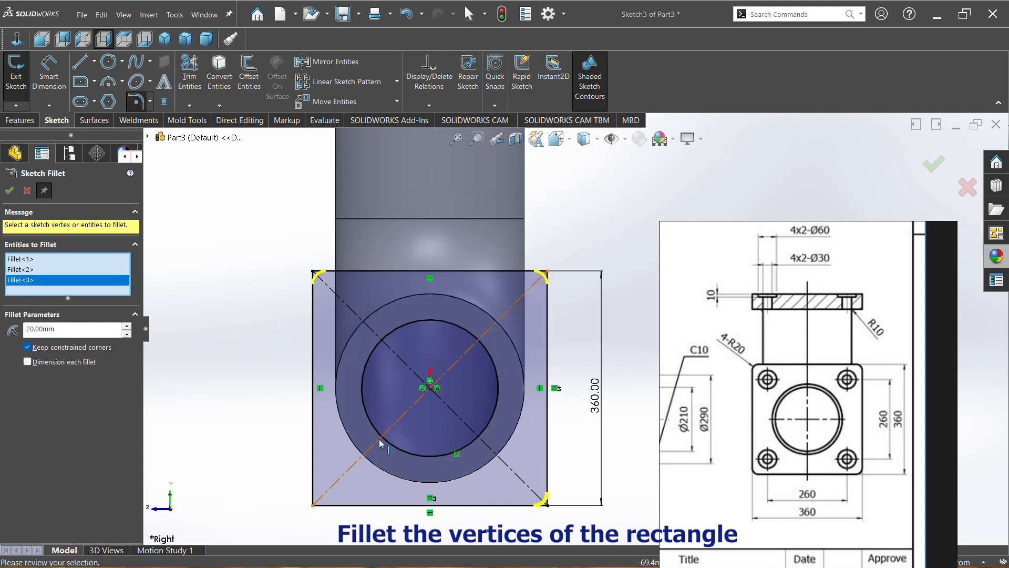
left_click(312, 507)
left_click(531, 305)
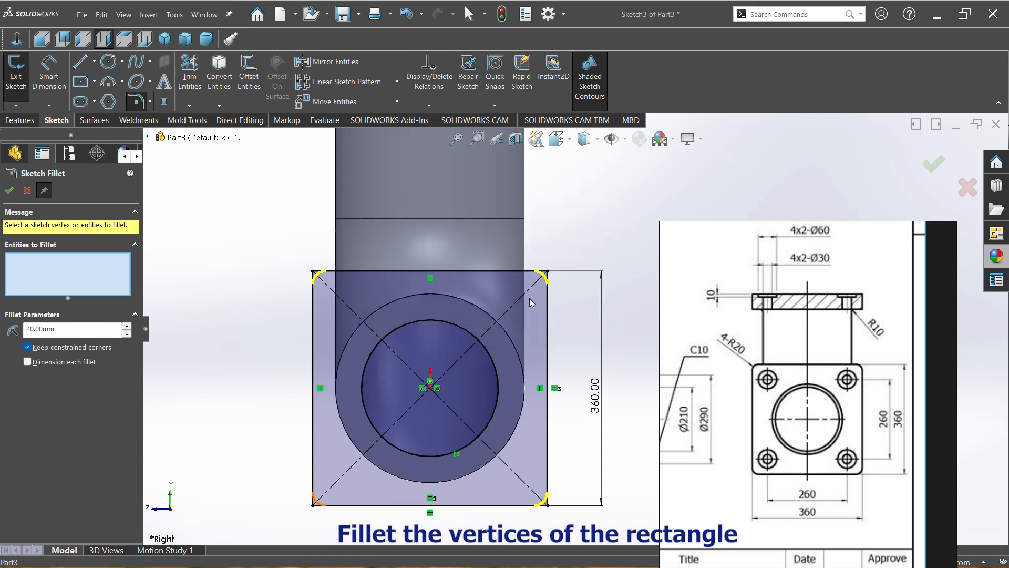
left_click(9, 190)
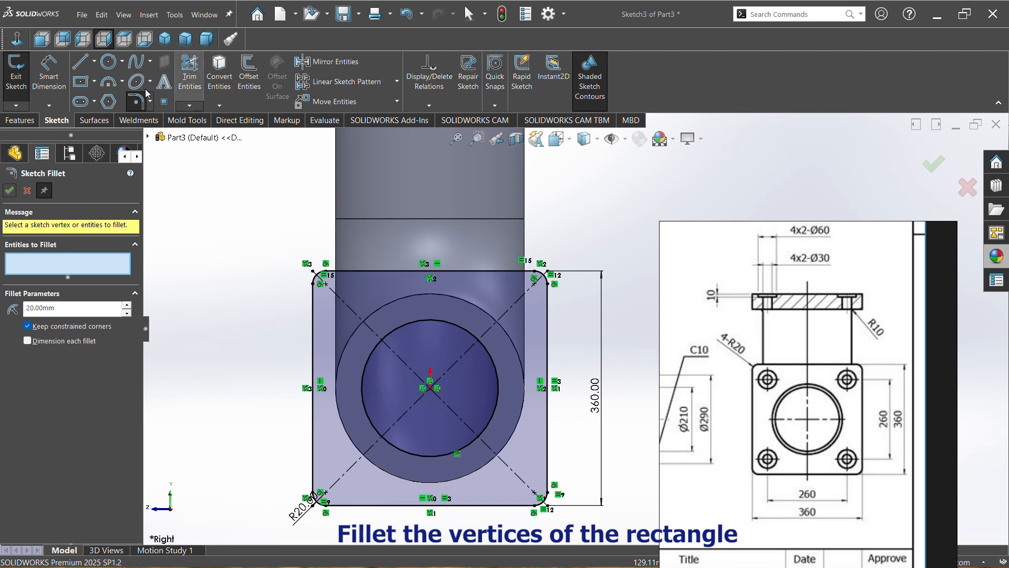
left_click(9, 190)
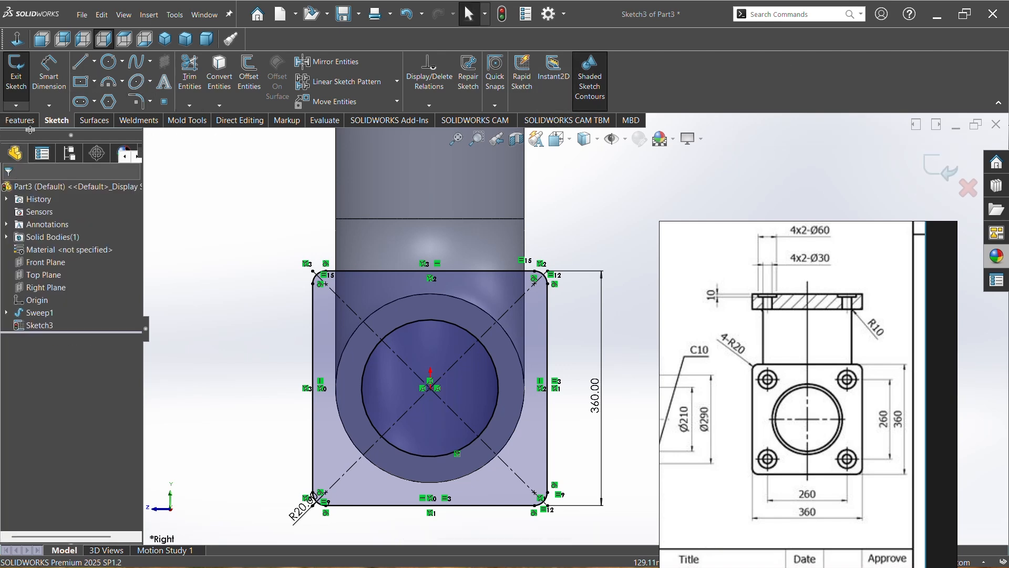
- Extrude the flange sketch 50 mm blind, reversed so that it runs back along the pipe and merges with it
left_click(27, 121)
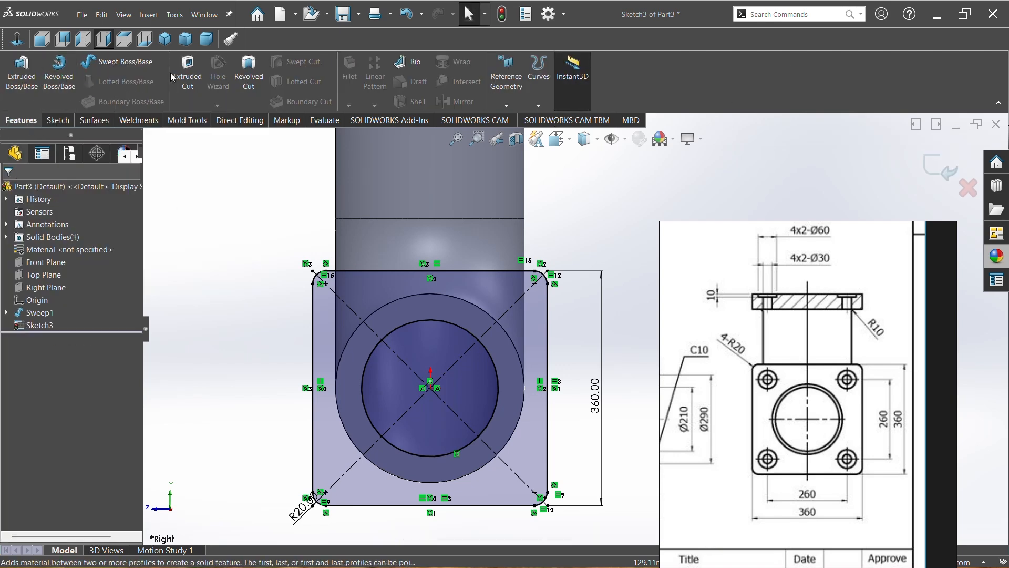
left_click(21, 71)
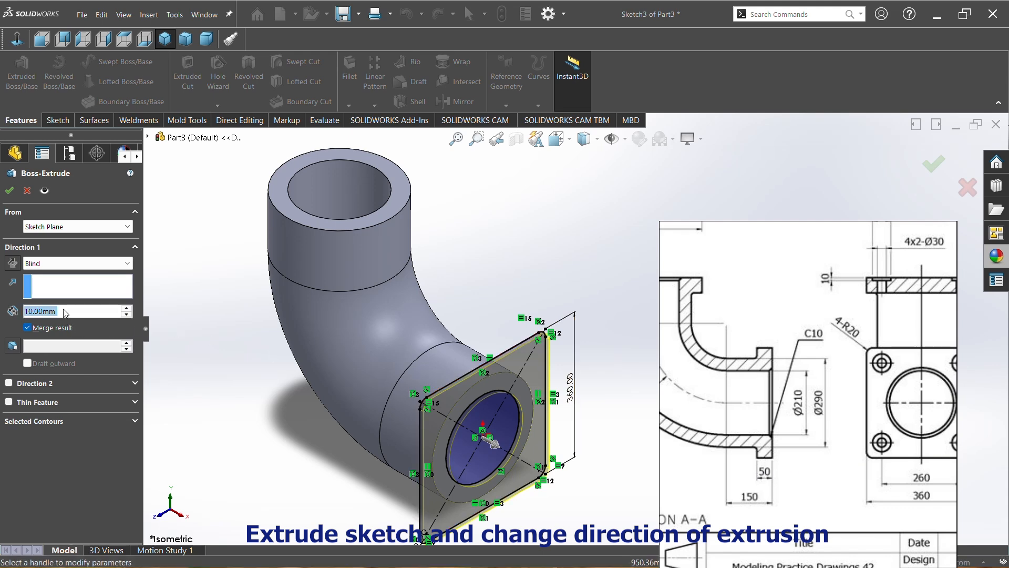
type("50")
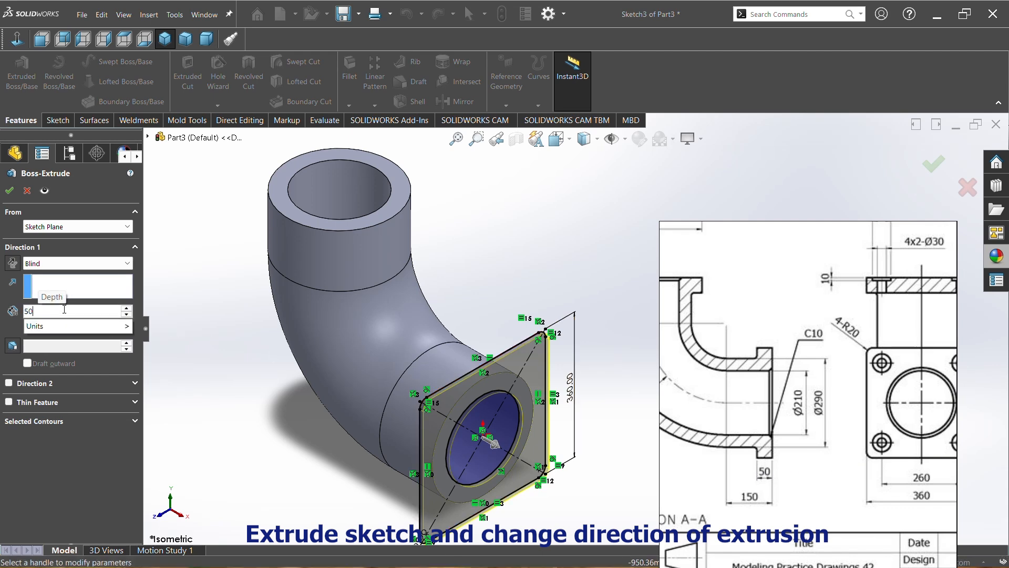
key("Return")
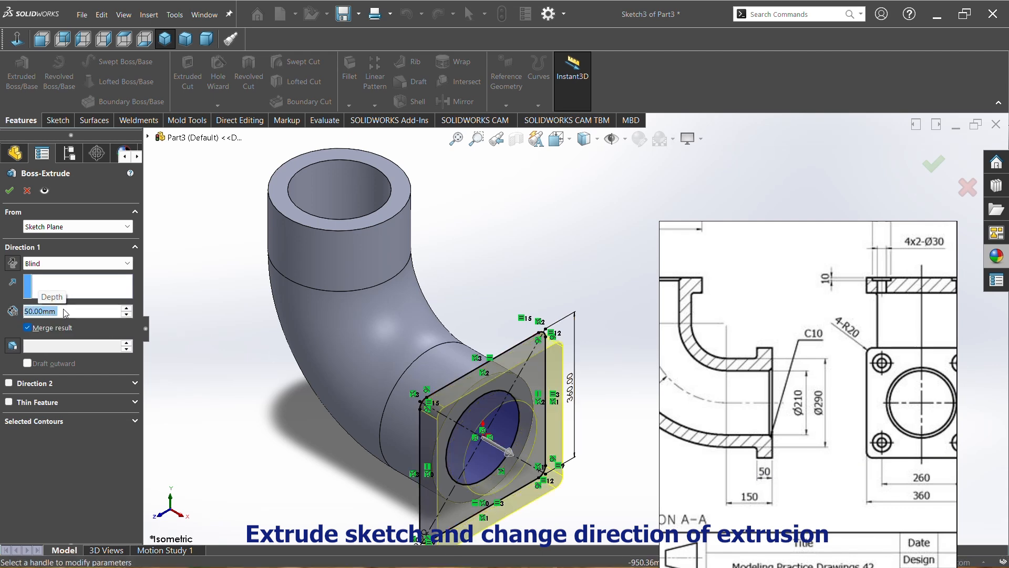
left_click(11, 262)
middle_click_drag(294, 415, 373, 420)
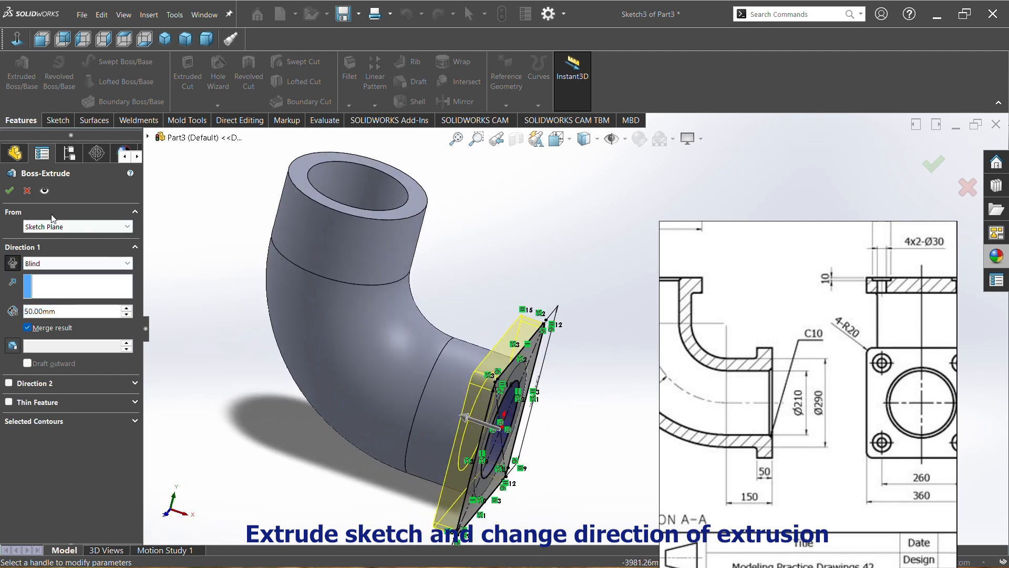
left_click(9, 191)
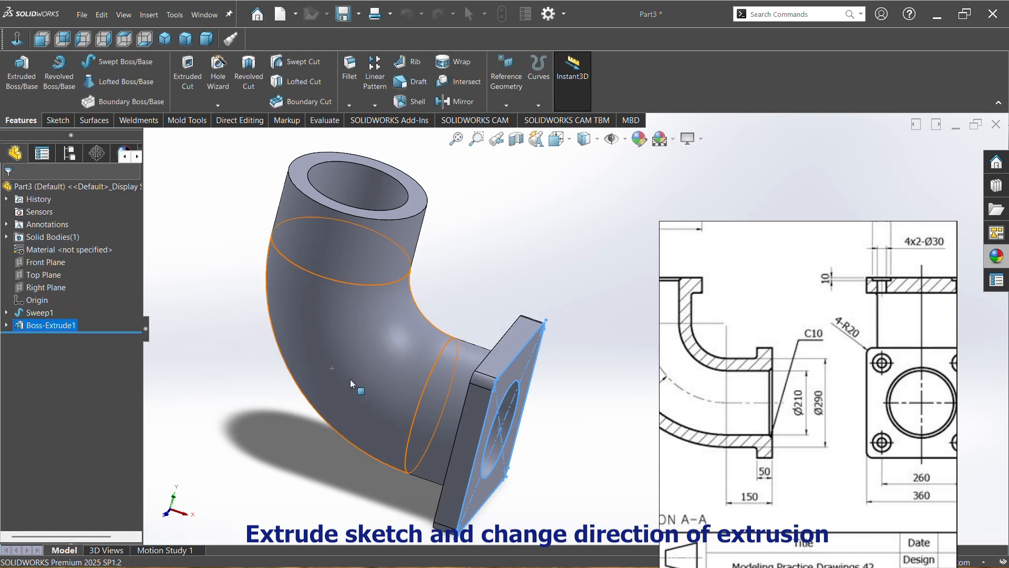
- Start a new sketch on the square flange's outer face
middle_click_drag(348, 376, 420, 349)
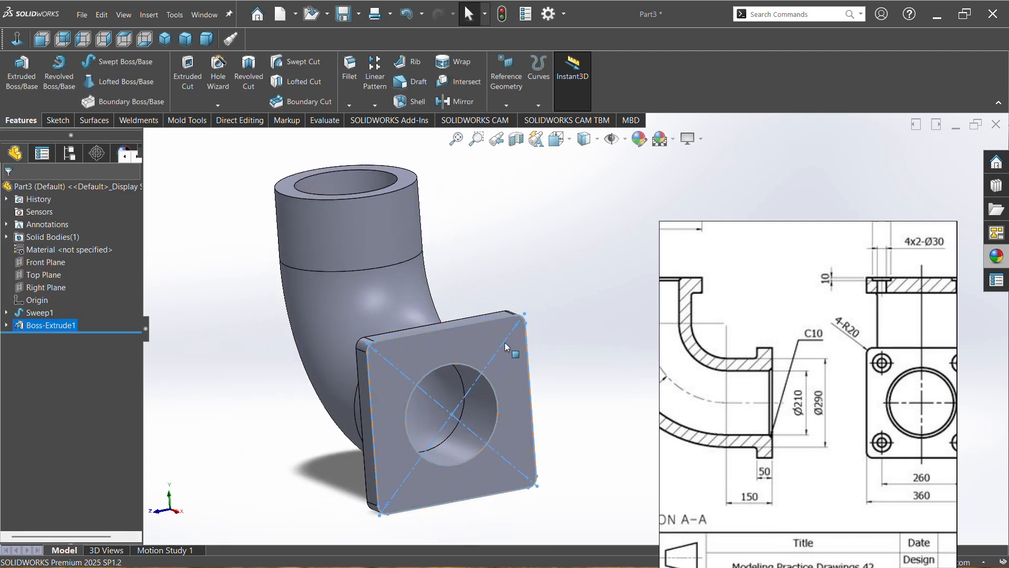
left_click(486, 336)
left_click(532, 304)
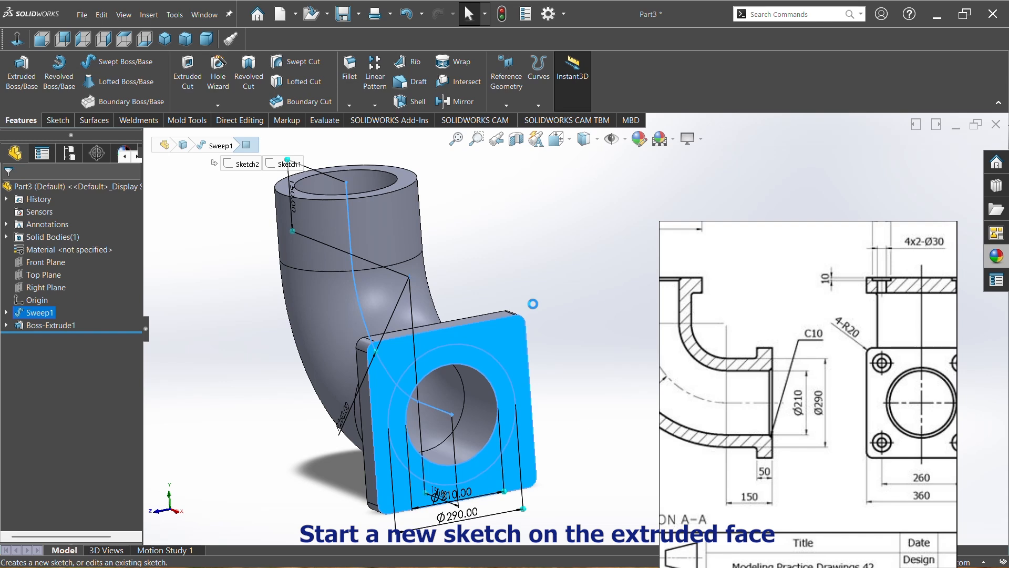
middle_click_drag(528, 360, 302, 356, "ctrl")
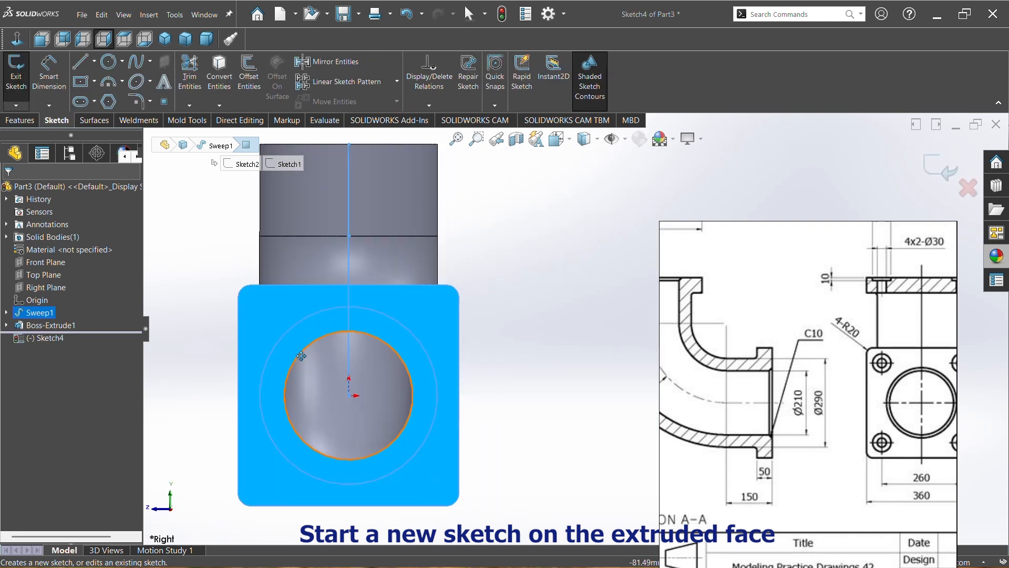
key("Escape")
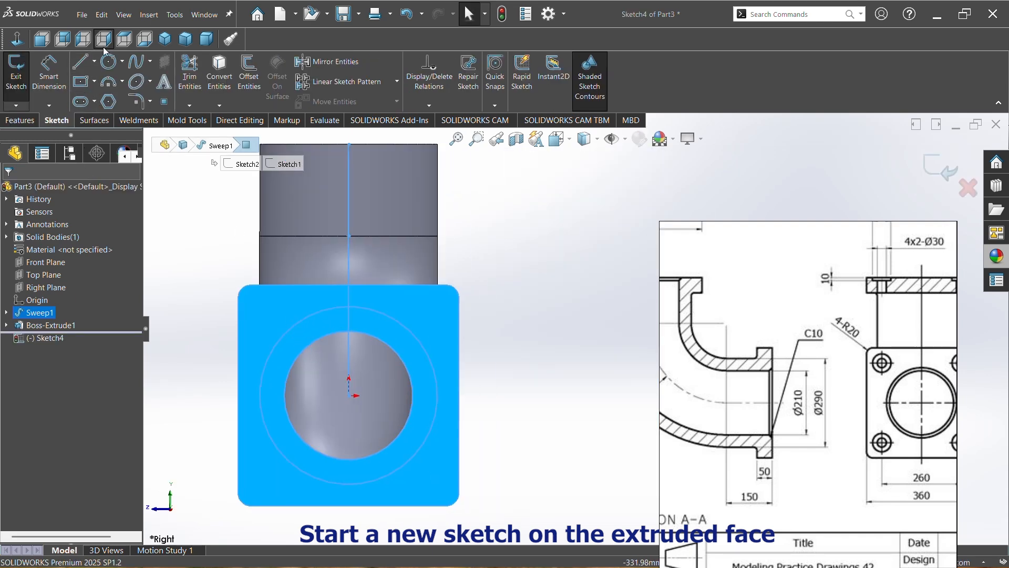
- Draw two concentric circles about 50 mm and 32 mm in diameter near the flange's upper-right corner
left_click(110, 63)
left_click(429, 316)
left_click(434, 328)
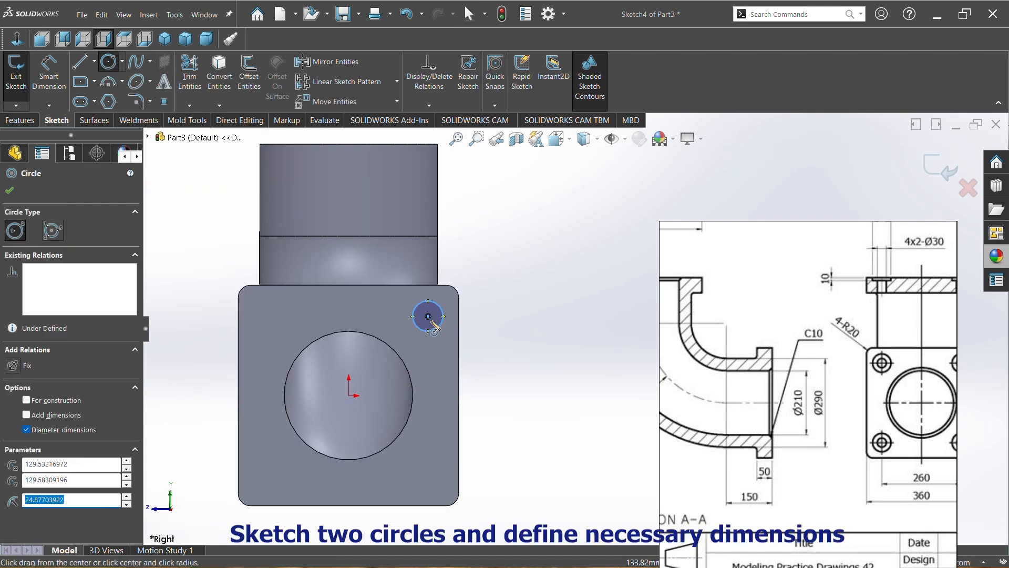
left_click(435, 329)
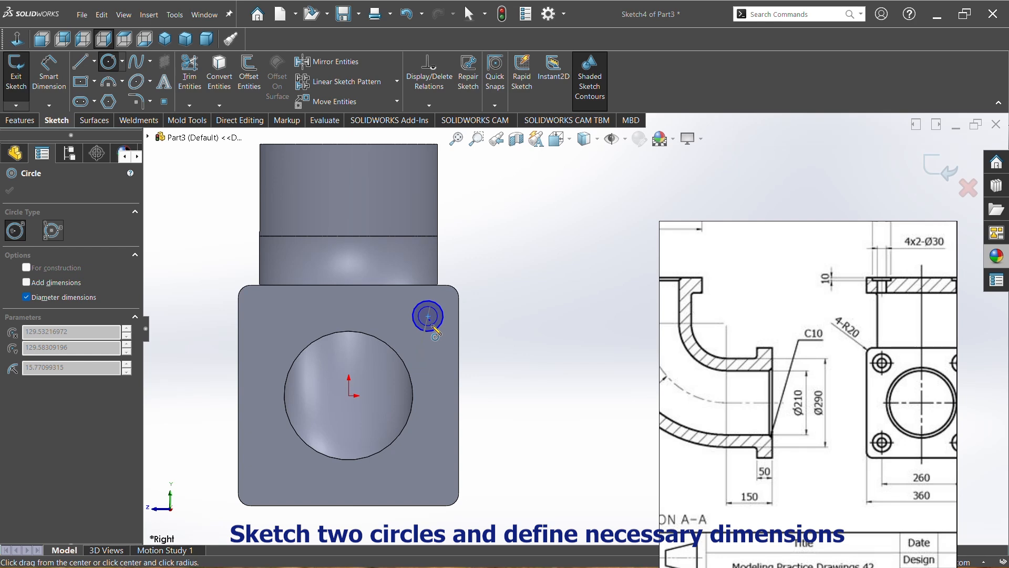
key("Escape")
key("Escape")
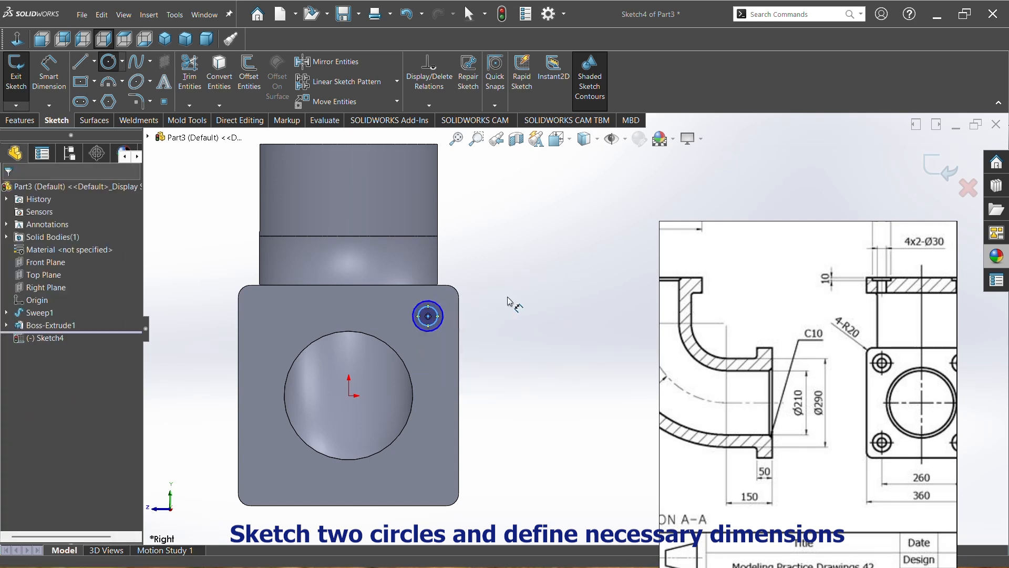
- Dimension the outer concentric circle's diameter as 60 mm and the inner one's as 30 mm
left_click(440, 326)
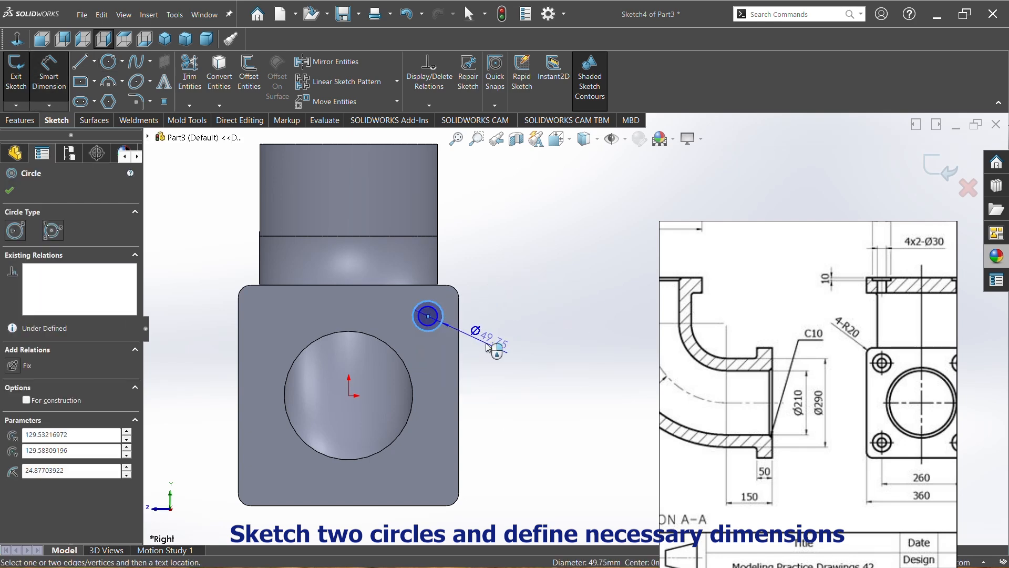
left_click(488, 348)
type("6")
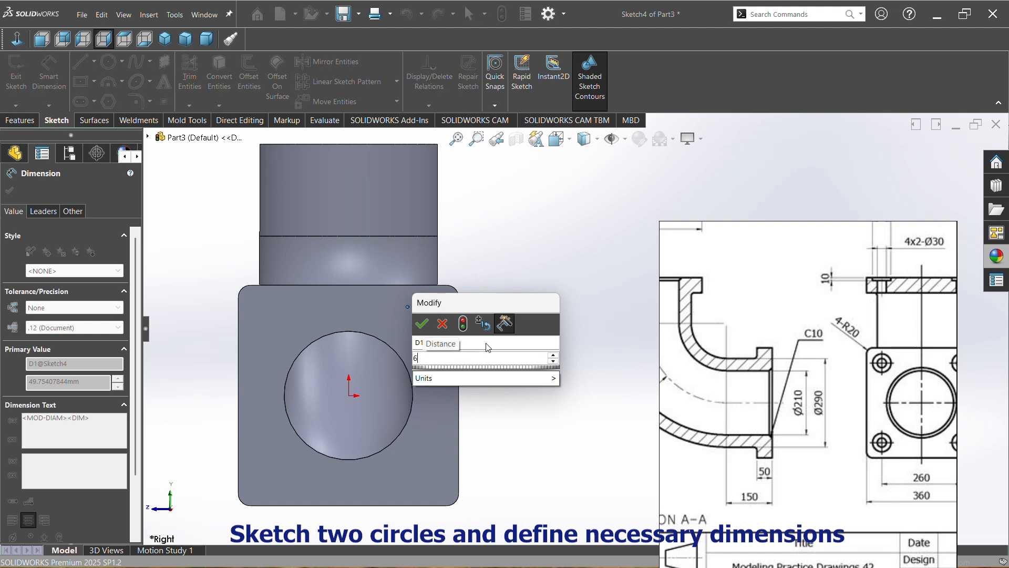
type("0")
key("Return")
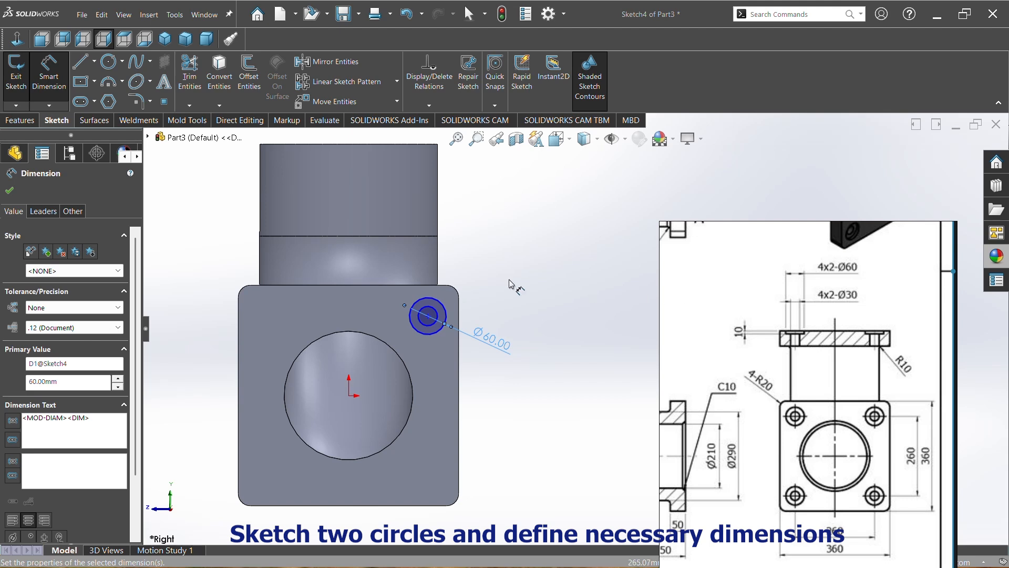
left_click(436, 318)
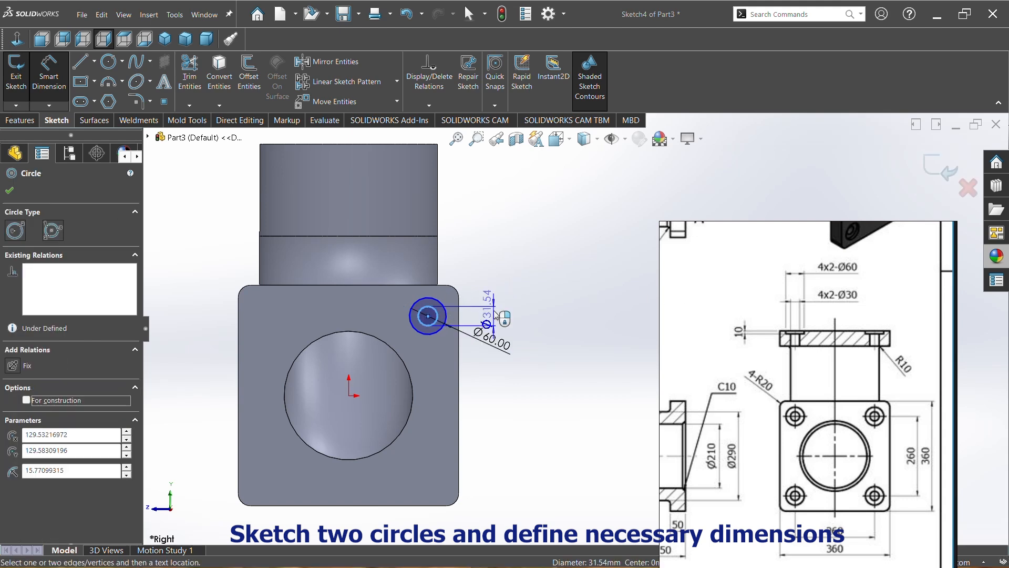
left_click(493, 267)
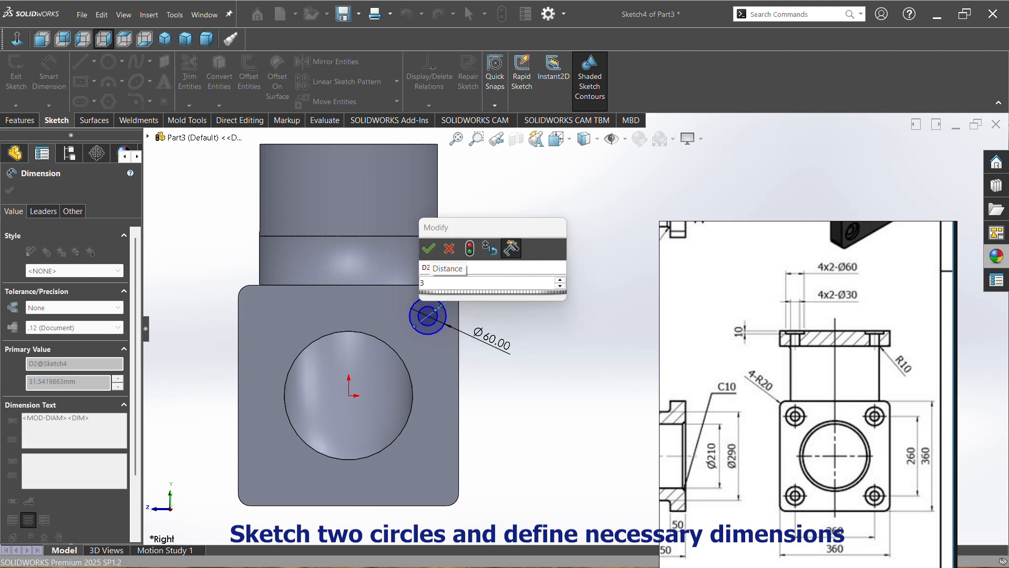
key("Return")
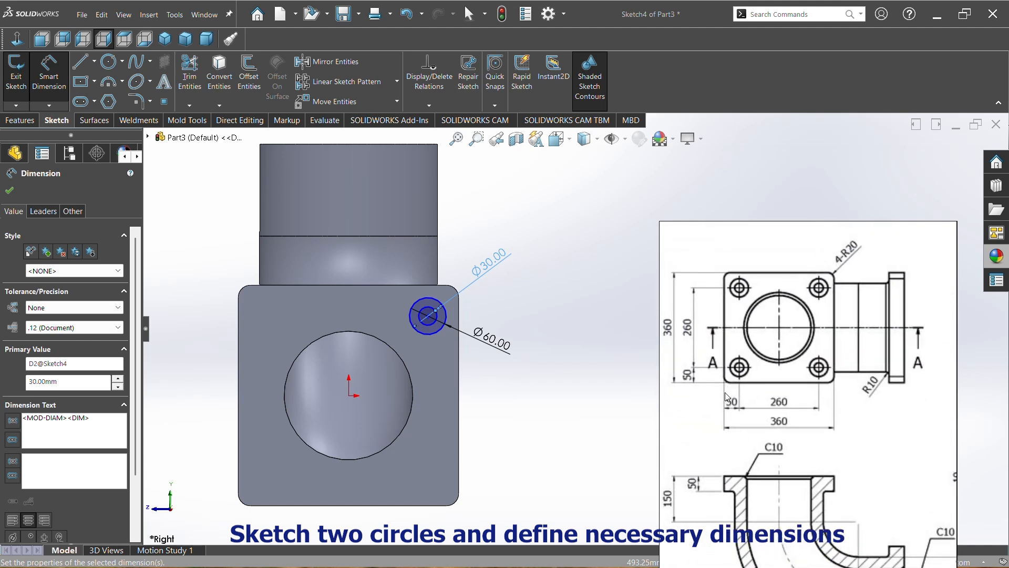
- Dimension the vertical distance from the circles' centre to the flange's top edge as 50 mm and finish dimensioning
left_click(428, 316)
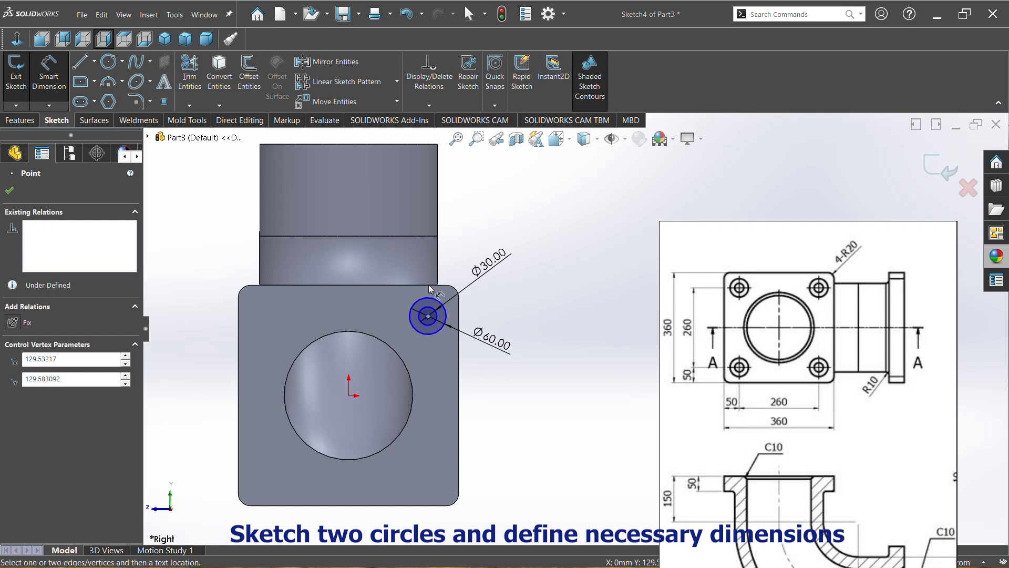
left_click(429, 286)
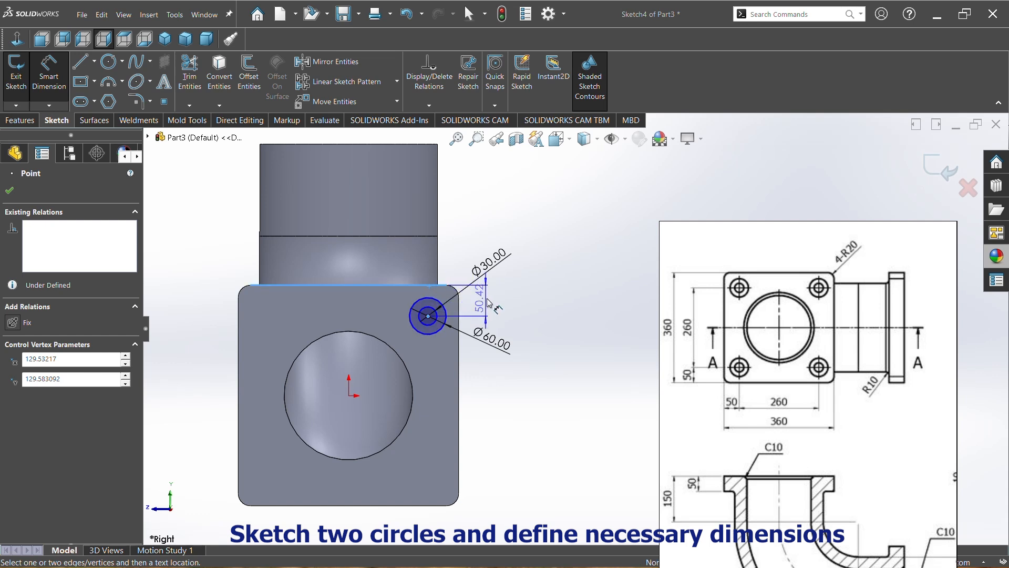
left_click(491, 305)
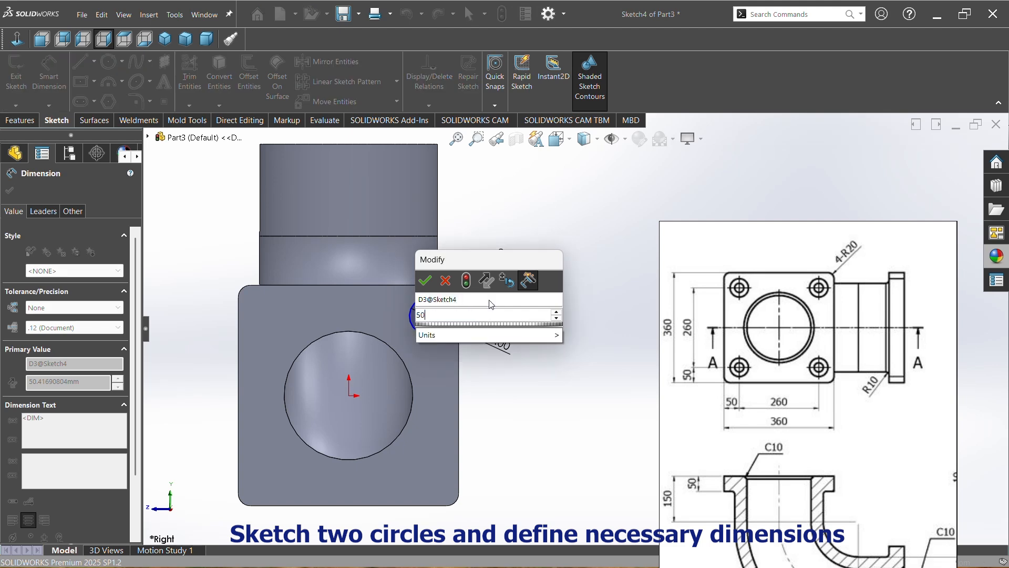
type("50")
key("Return")
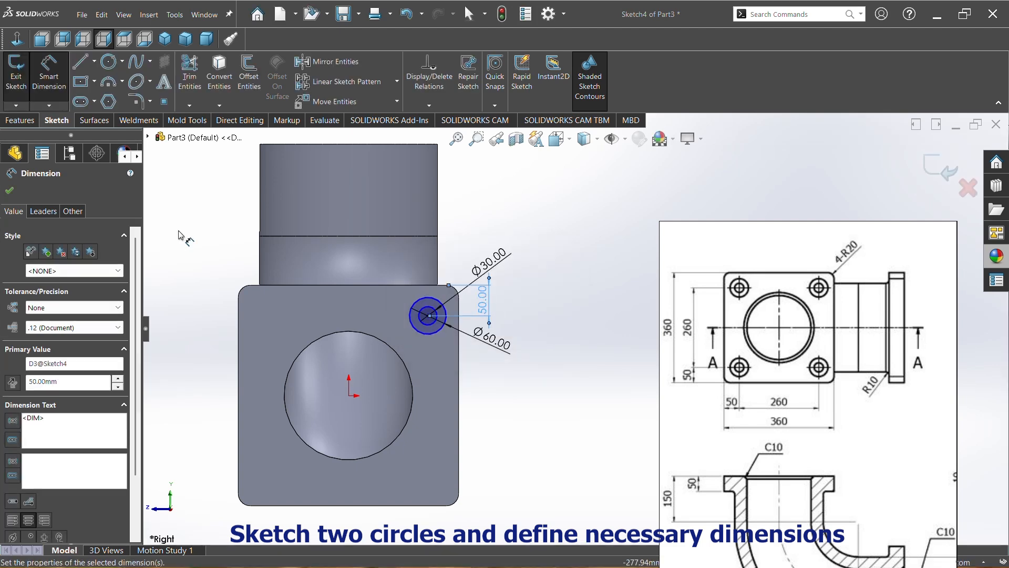
left_click(9, 190)
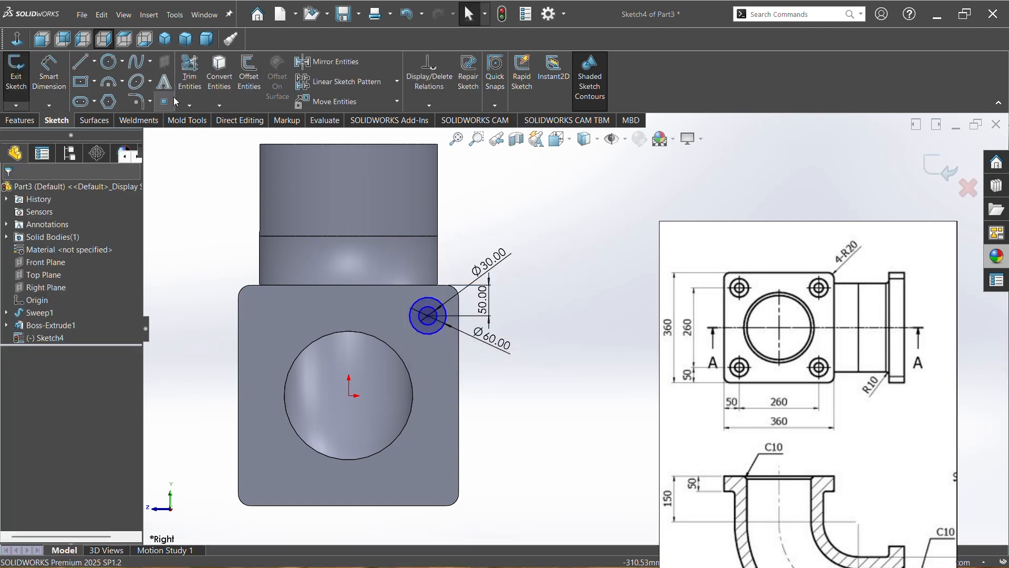
- Set up a linear sketch pattern with 2 instances spaced 260 mm apart along both the X and Y axes
left_click(329, 85)
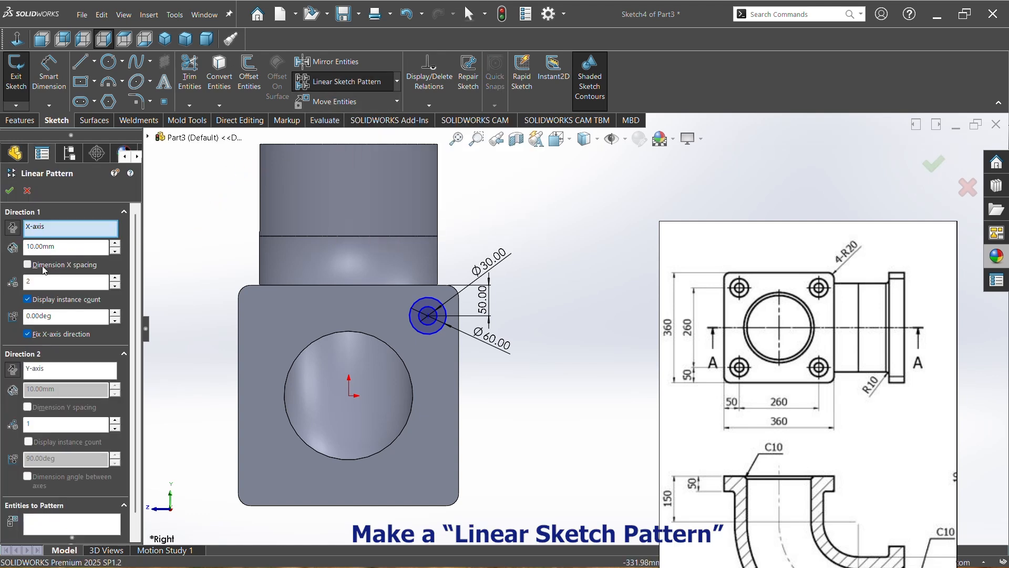
double_click(65, 248)
type("26")
left_click(114, 422)
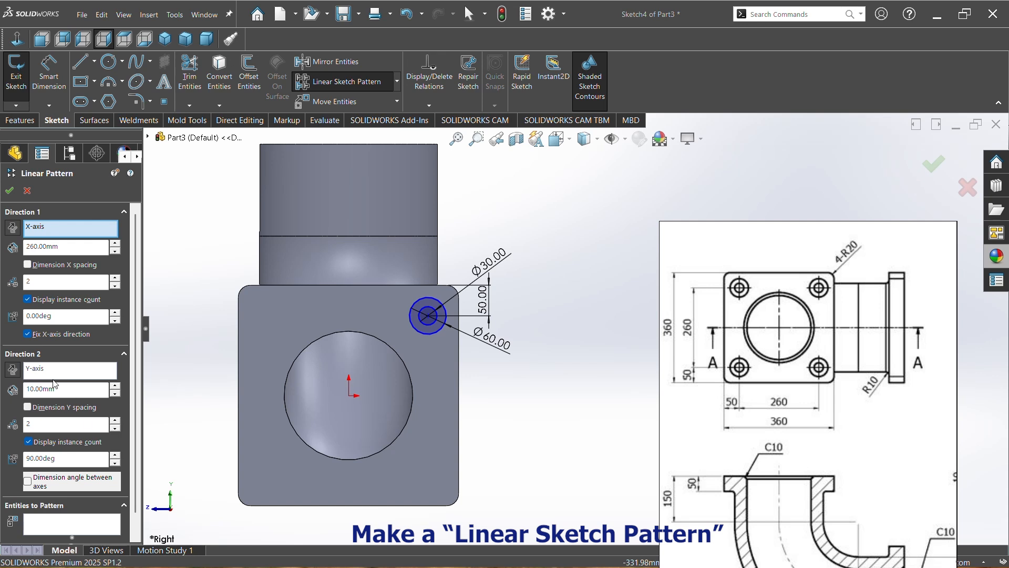
type("26")
- Pattern both concentric circles to the flange's four corners, reversing both pattern directions so the copies fall on the flange
scroll(134, 488, "down", 1)
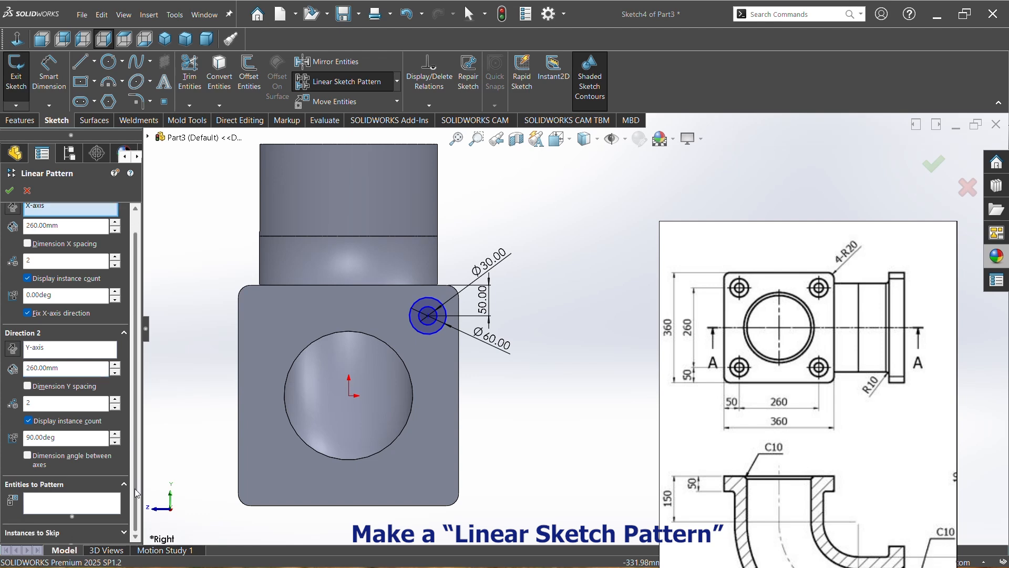
left_click(77, 502)
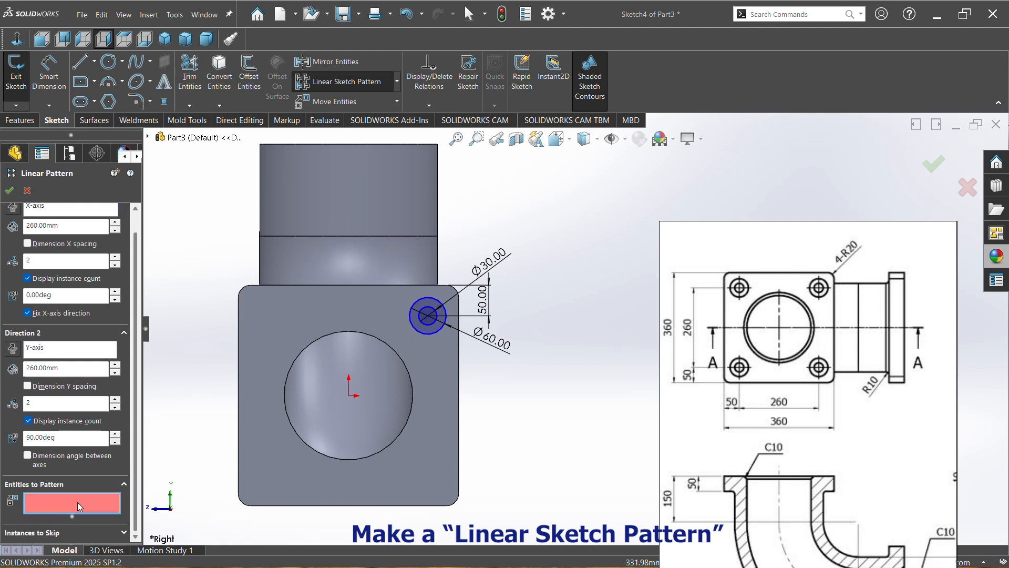
left_click(430, 330)
left_click(441, 330)
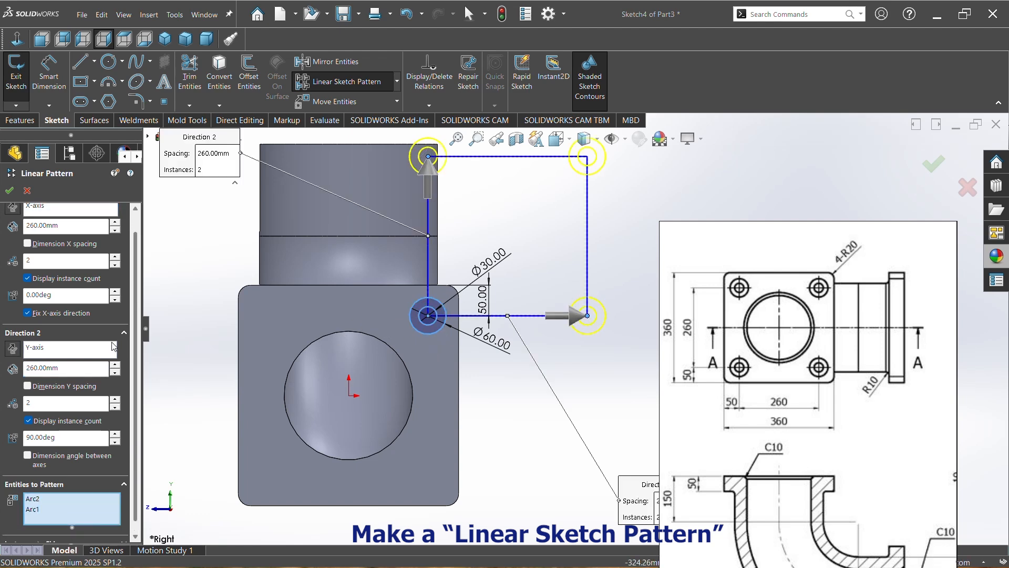
left_click(13, 349)
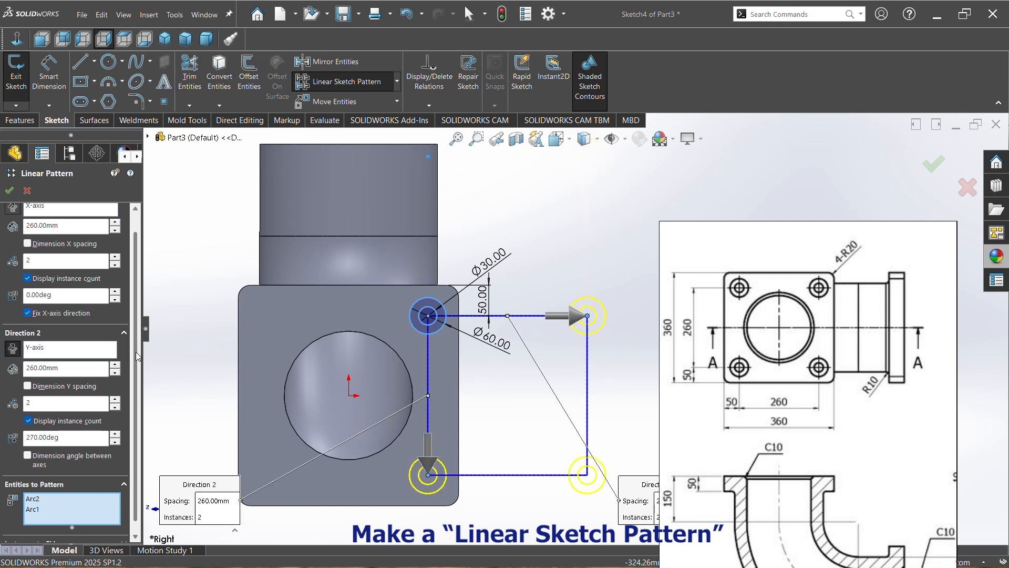
scroll(137, 357, "up", 1)
left_click(14, 229)
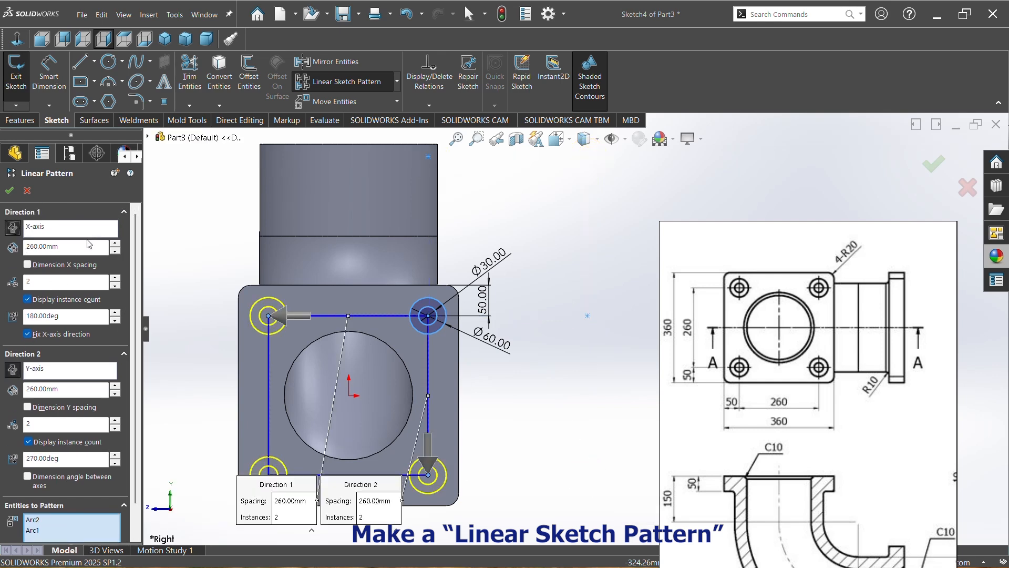
left_click(9, 190)
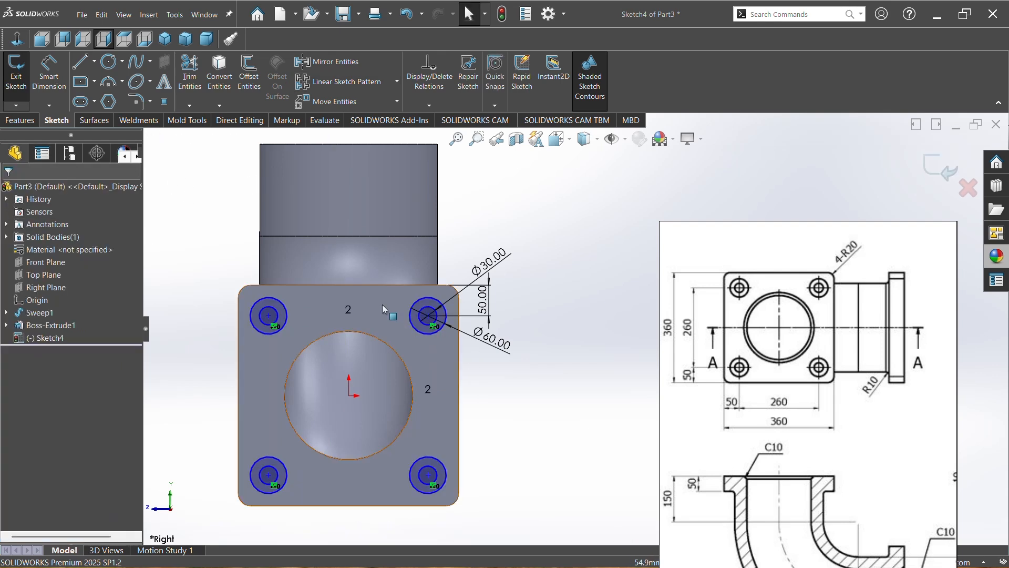
- Start an extruded cut from the bolt-hole sketch with the Up To Next end condition
middle_click_drag(533, 401, 570, 320)
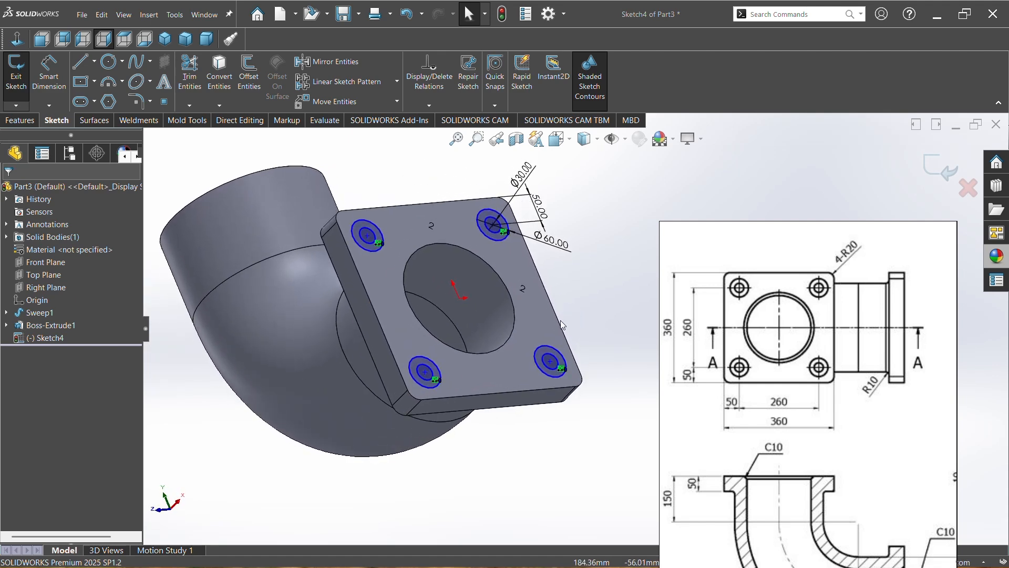
left_click(9, 121)
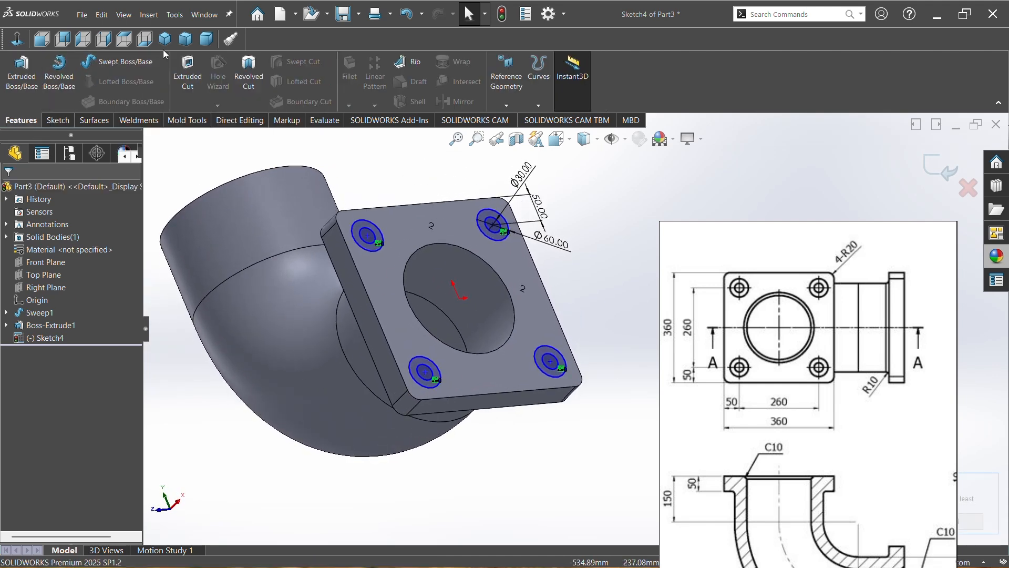
left_click(196, 78)
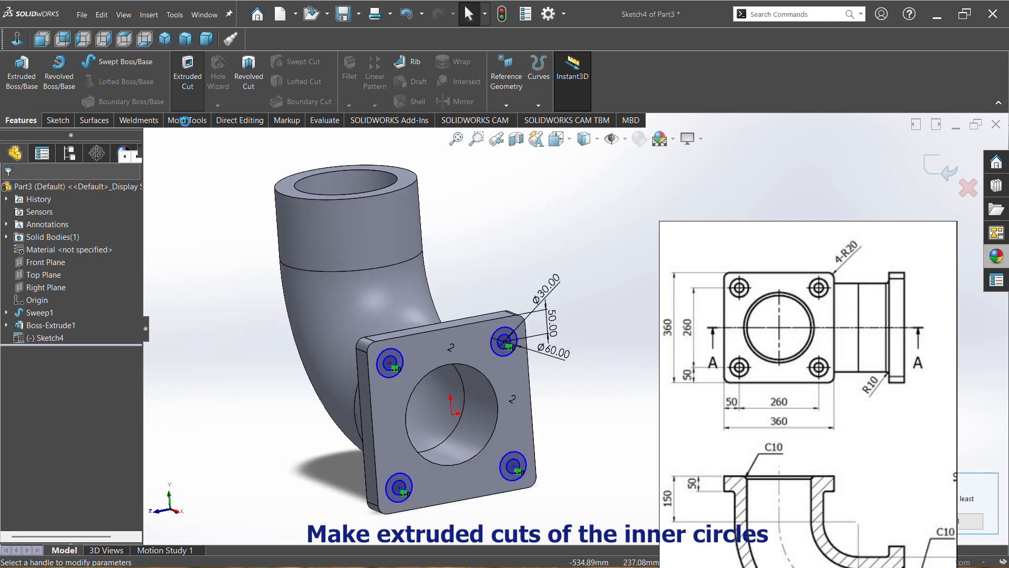
middle_click_drag(255, 467, 305, 469)
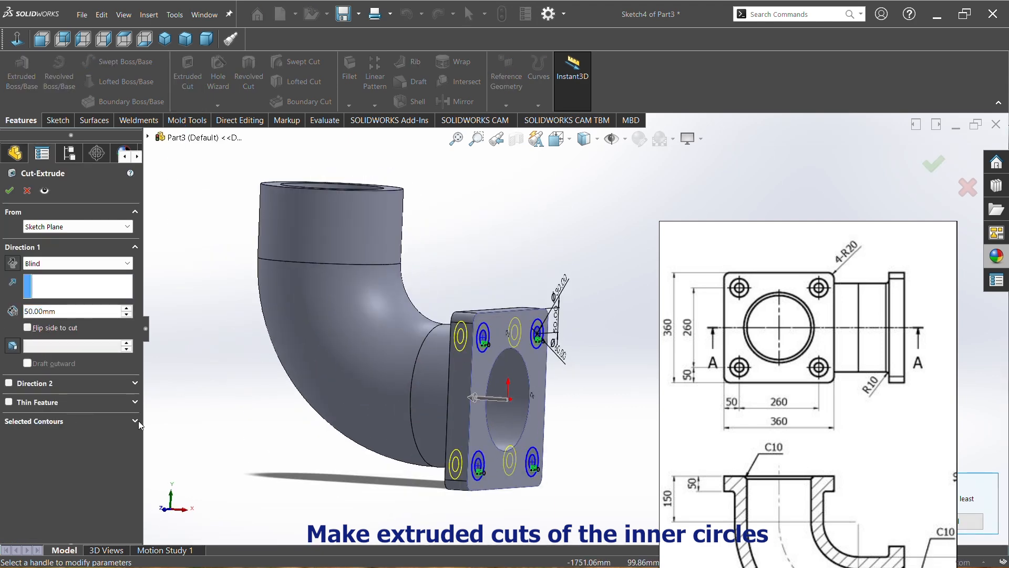
left_click(119, 267)
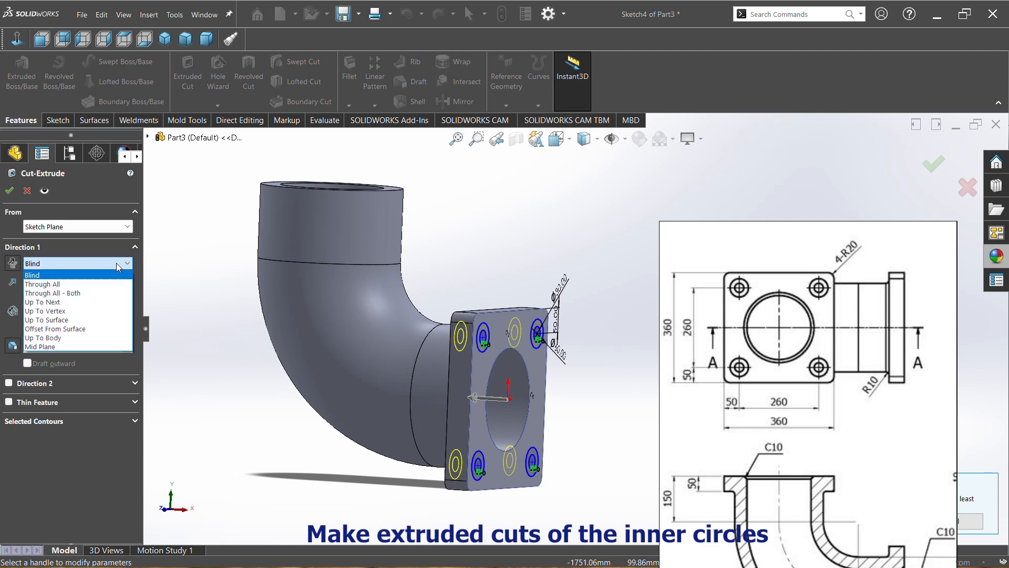
left_click(117, 301)
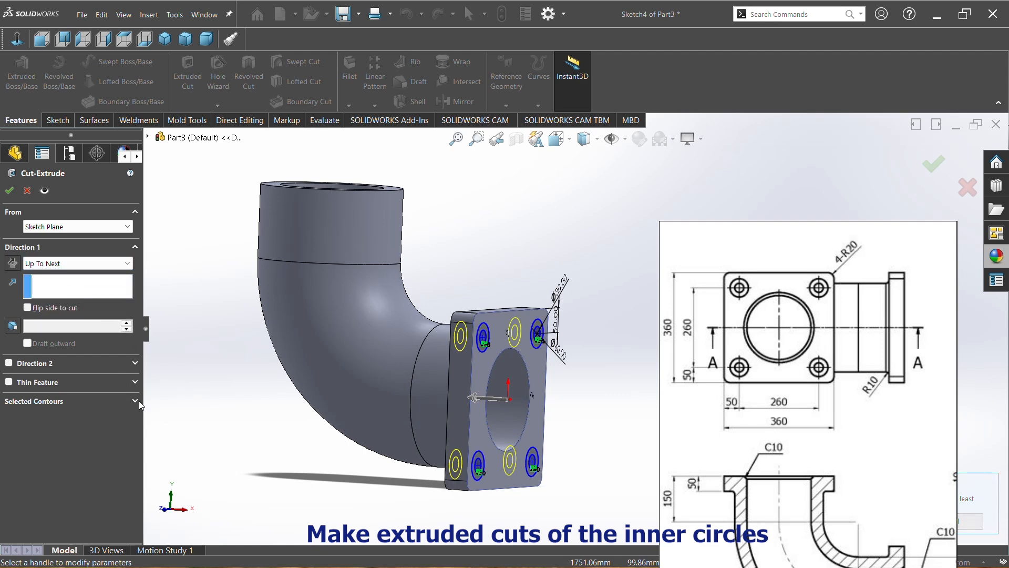
- Select the four inner 30 mm circles as the cut's contours and complete the bolt holes
left_click(136, 402)
scroll(502, 336, "down", 2)
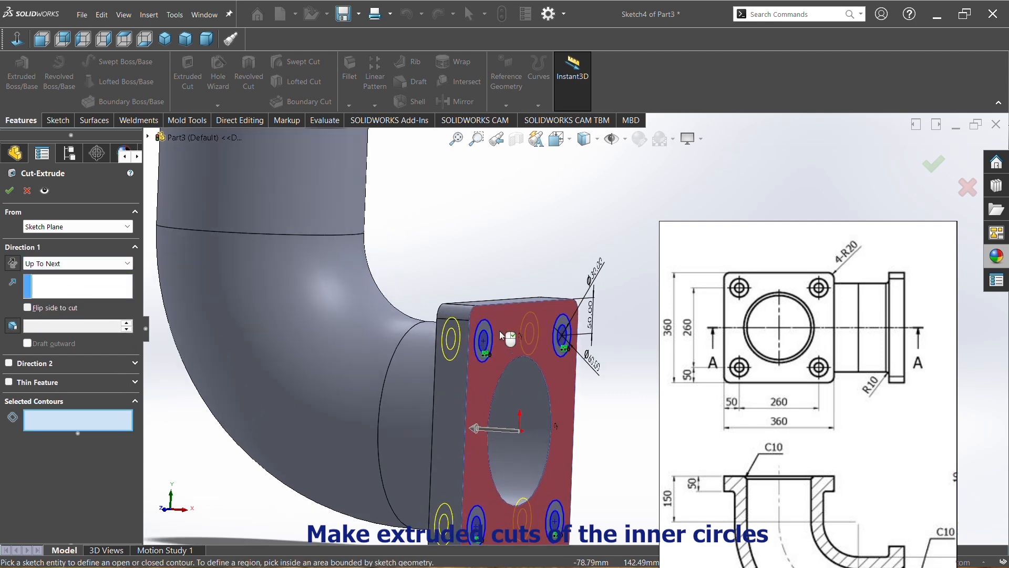
left_click(484, 341)
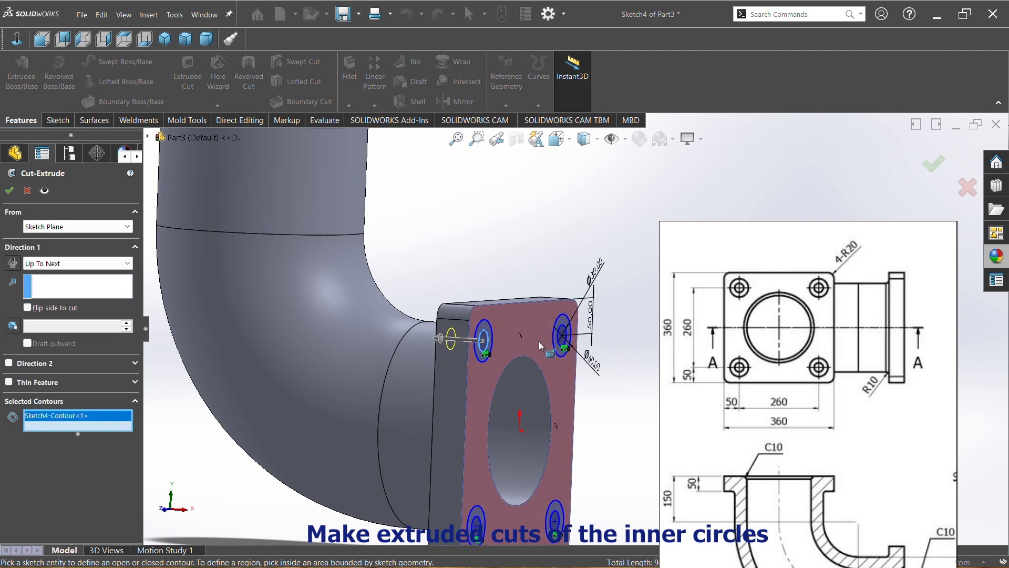
left_click(565, 338)
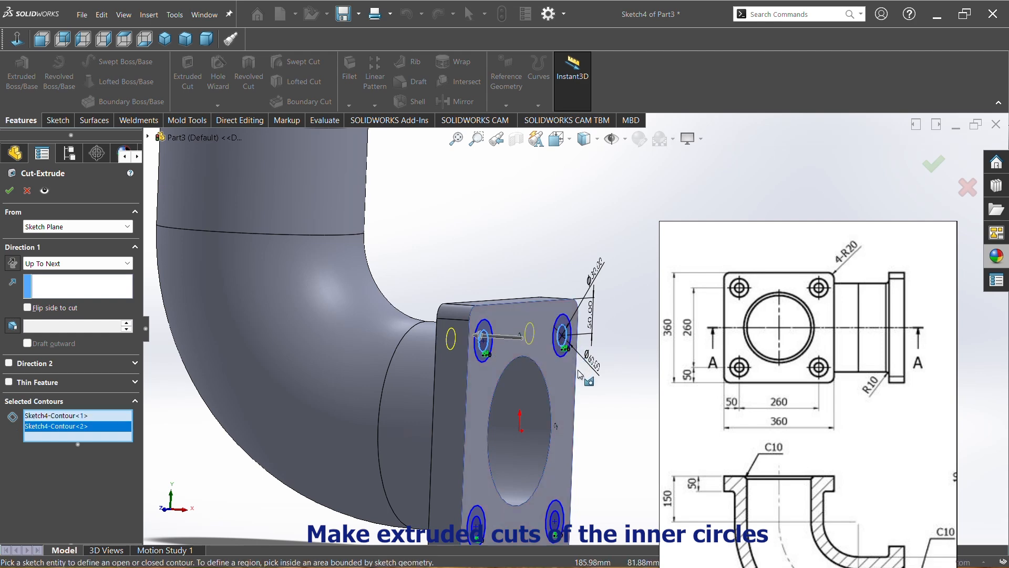
middle_click_drag(591, 475, 596, 368, "ctrl")
left_click(485, 418)
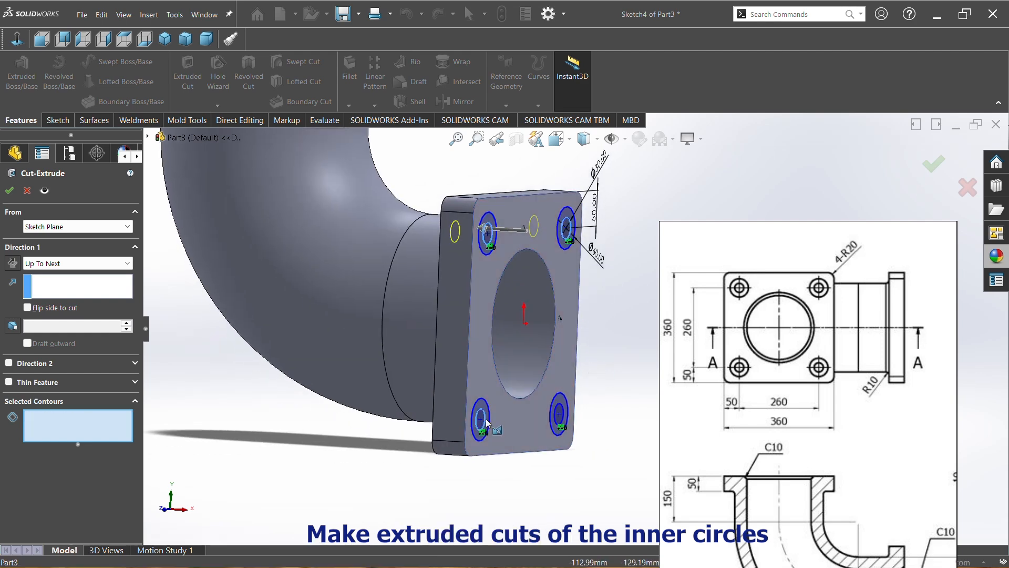
left_click(564, 424)
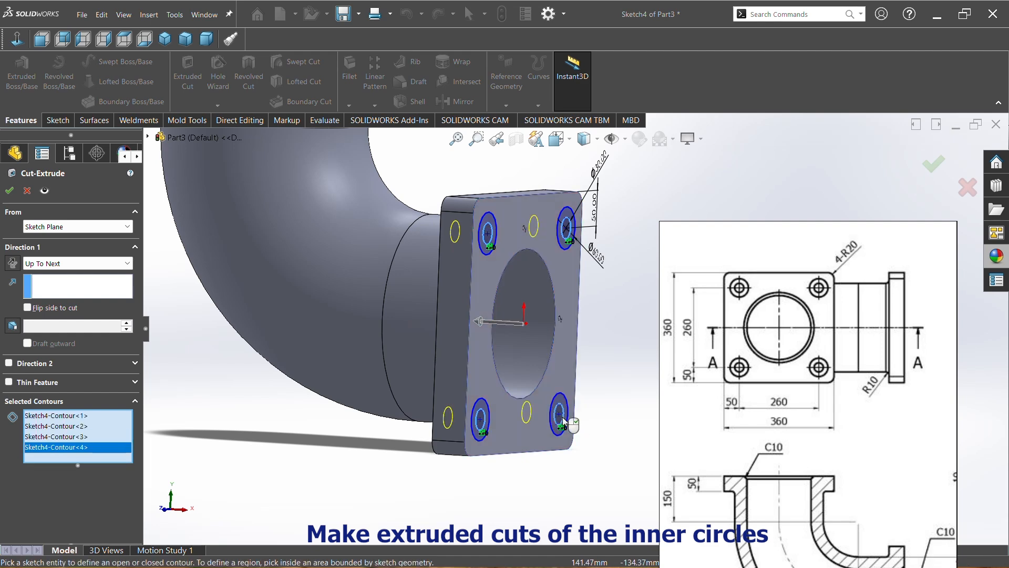
left_click(9, 191)
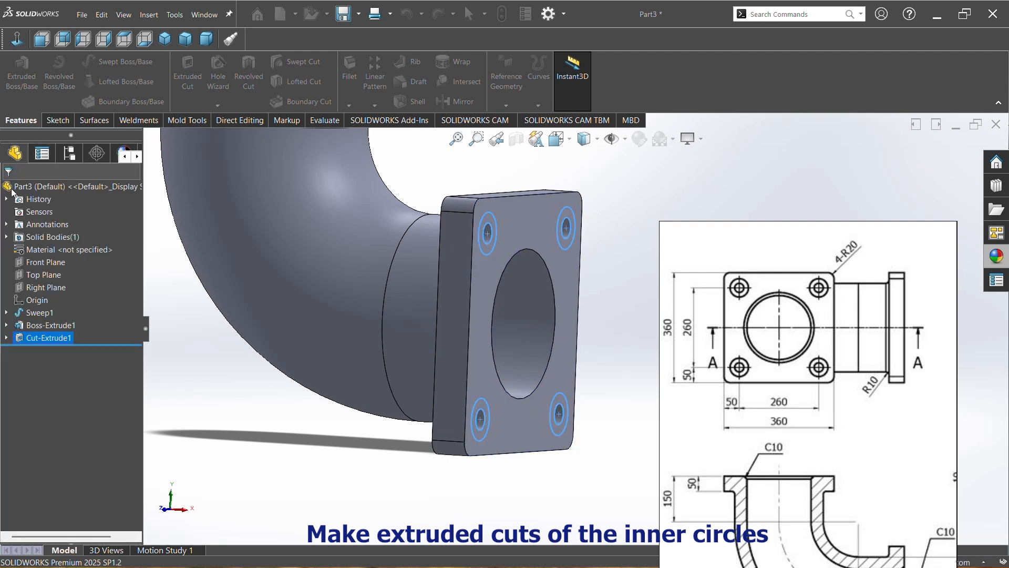
- Reuse the bolt-hole sketch from the first cut to start a second extruded cut with a Blind end condition
key("f")
key("ctrl+7")
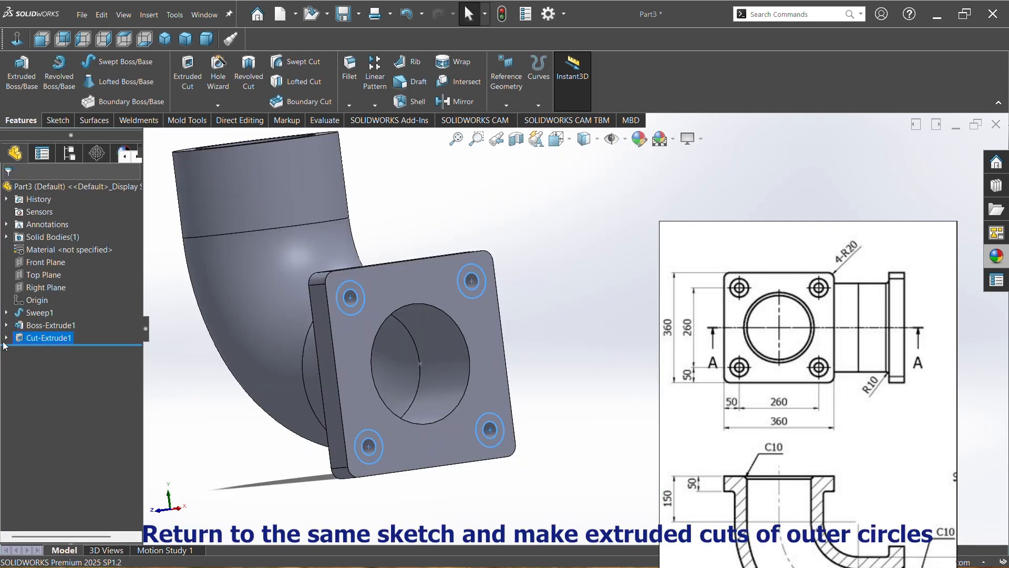
left_click(6, 338)
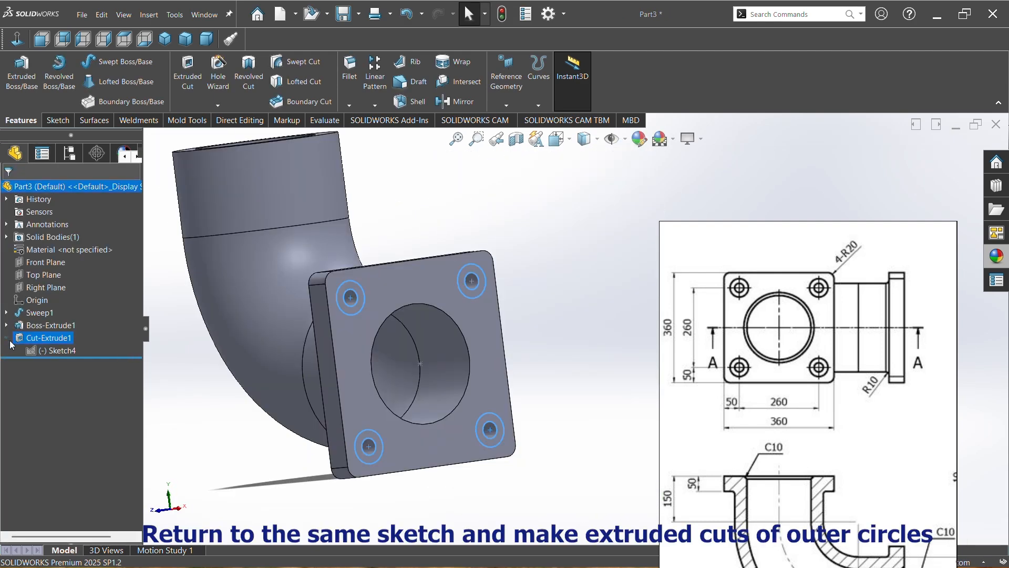
left_click(49, 352)
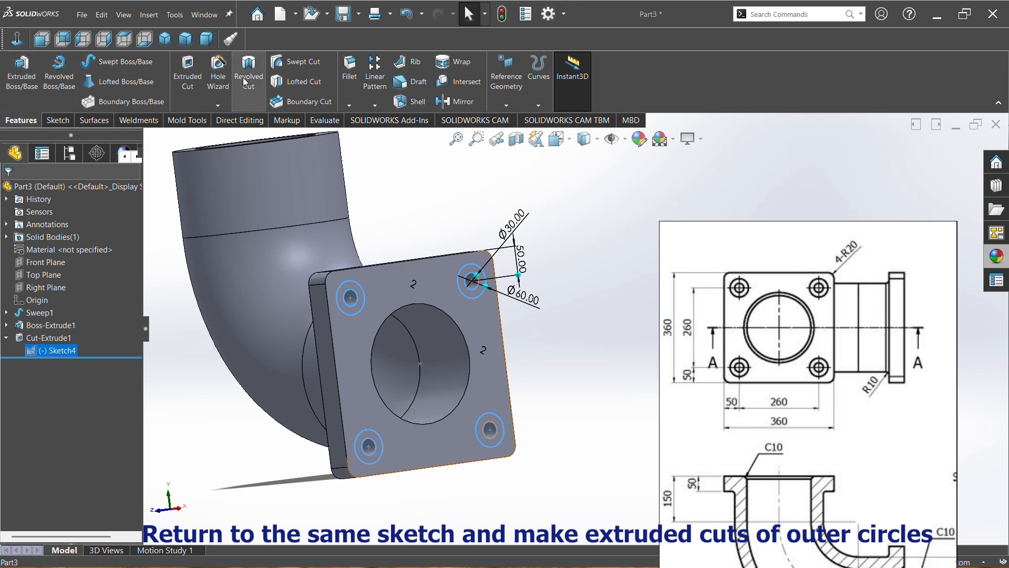
left_click(190, 78)
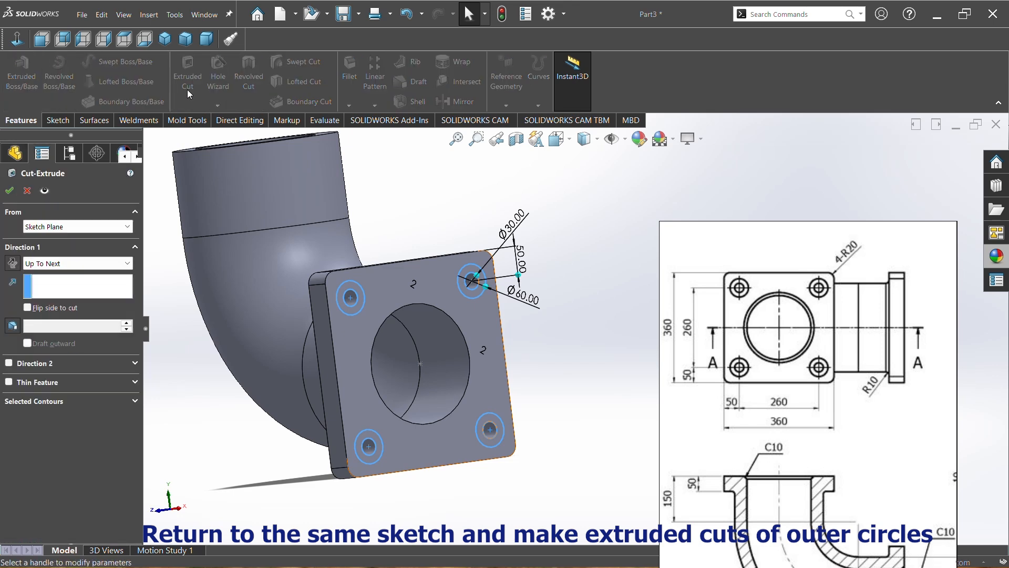
left_click(70, 264)
left_click(61, 275)
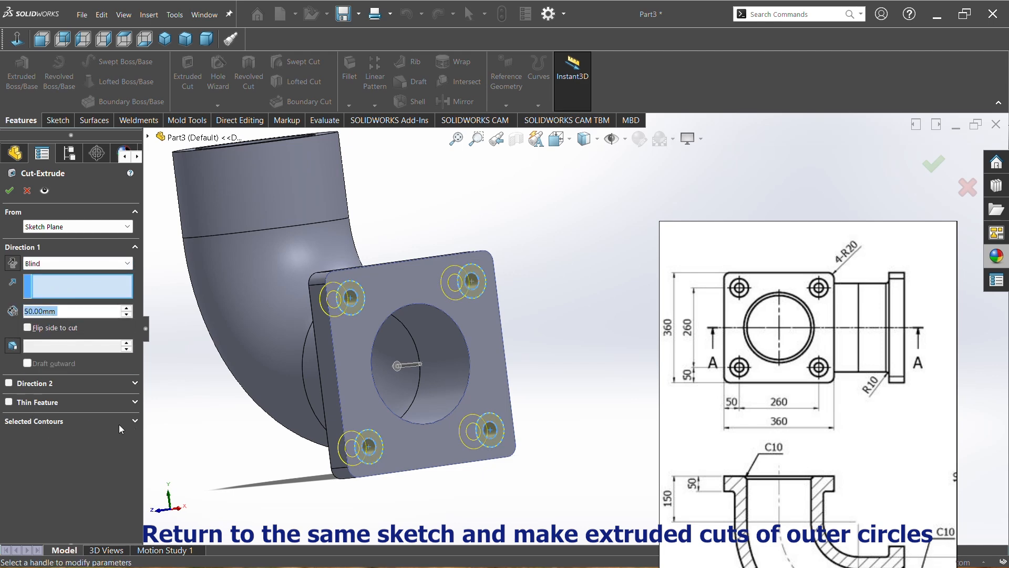
- Cut the whole bolt-hole sketch 10 mm deep to form the four 60 mm counterbores
left_click(135, 420)
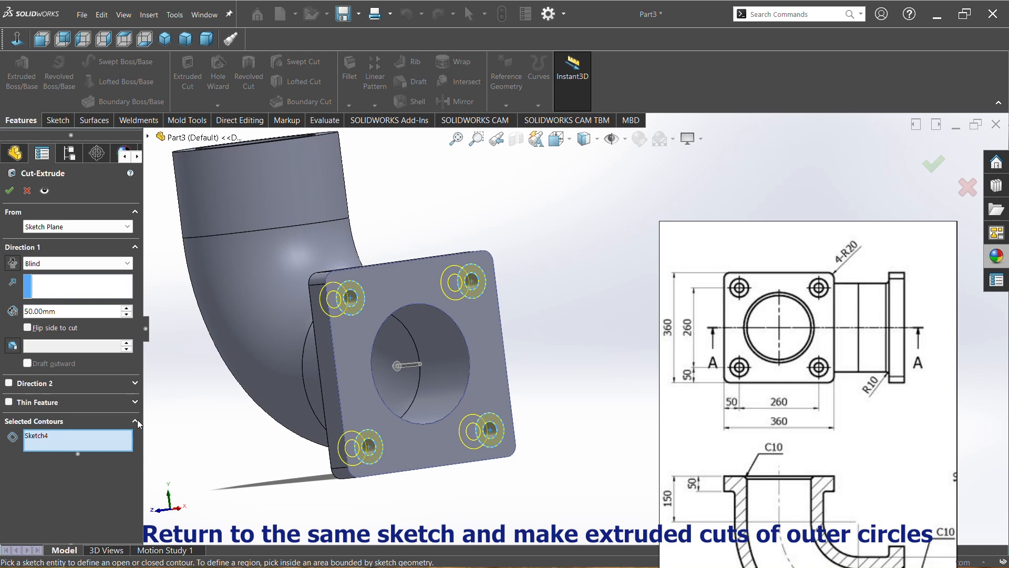
left_click(62, 312)
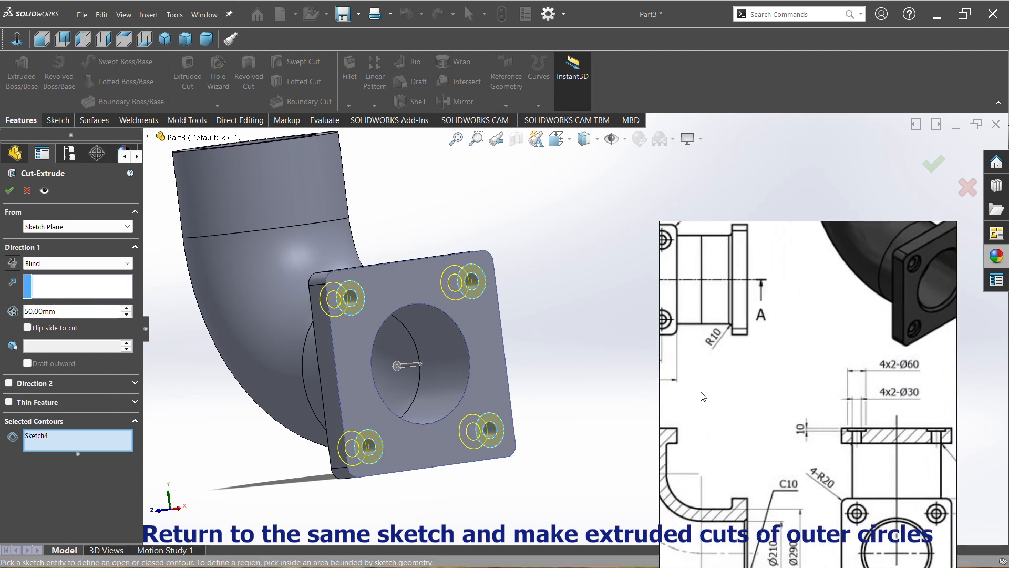
double_click(51, 312)
type("10")
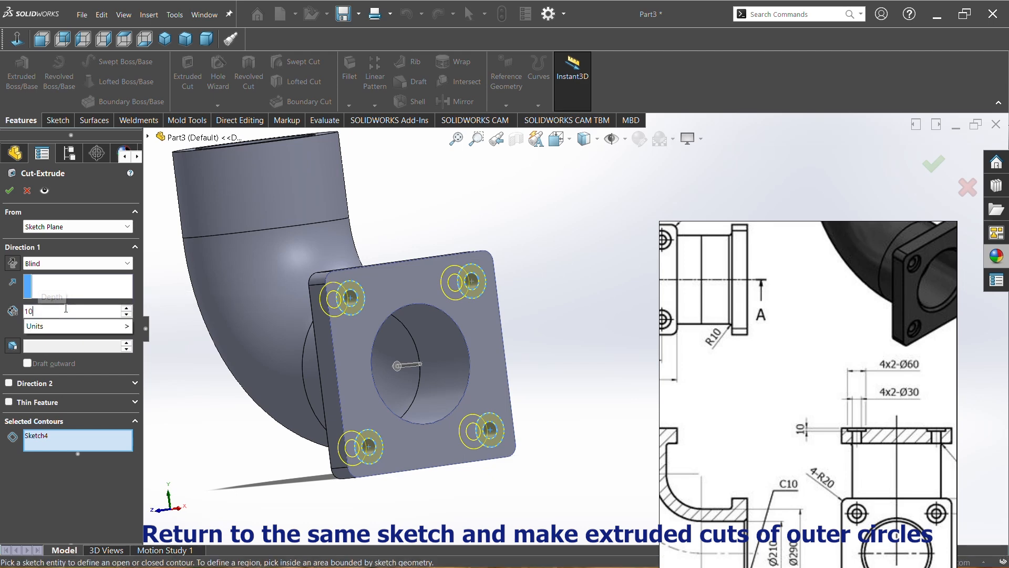
key("Return")
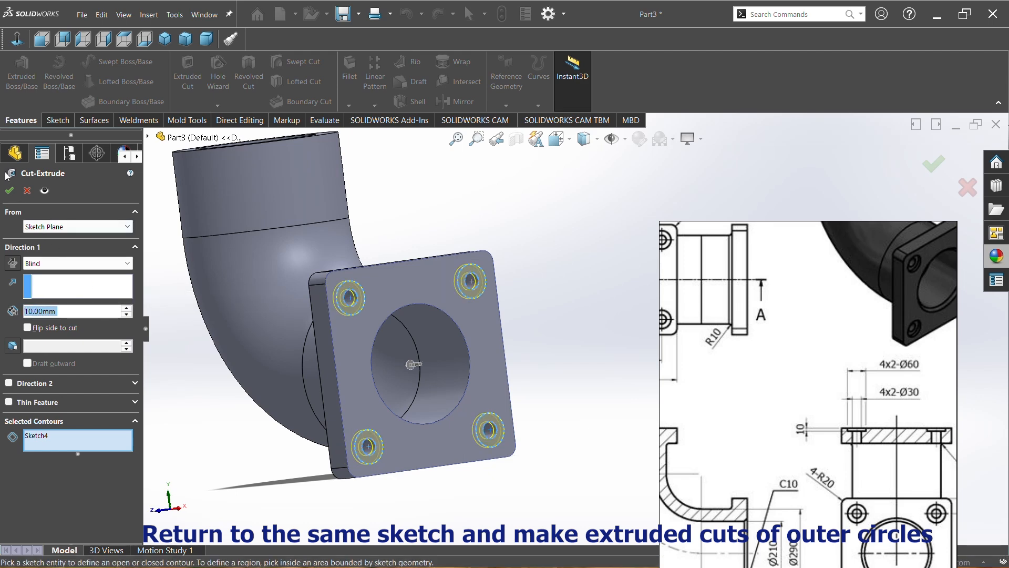
left_click(9, 190)
- Copy the square flange's extrusion feature for reuse on the pipe's other end
middle_click_drag(491, 399, 483, 361)
middle_click_drag(390, 367, 500, 541)
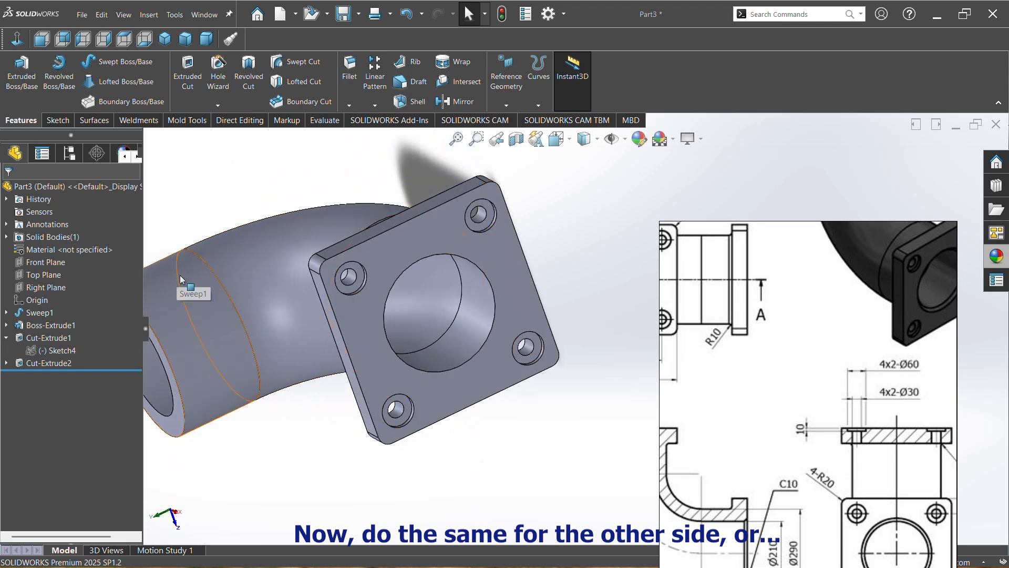
middle_click_drag(290, 333, 365, 337)
middle_click_drag(482, 373, 302, 370)
left_click(303, 370)
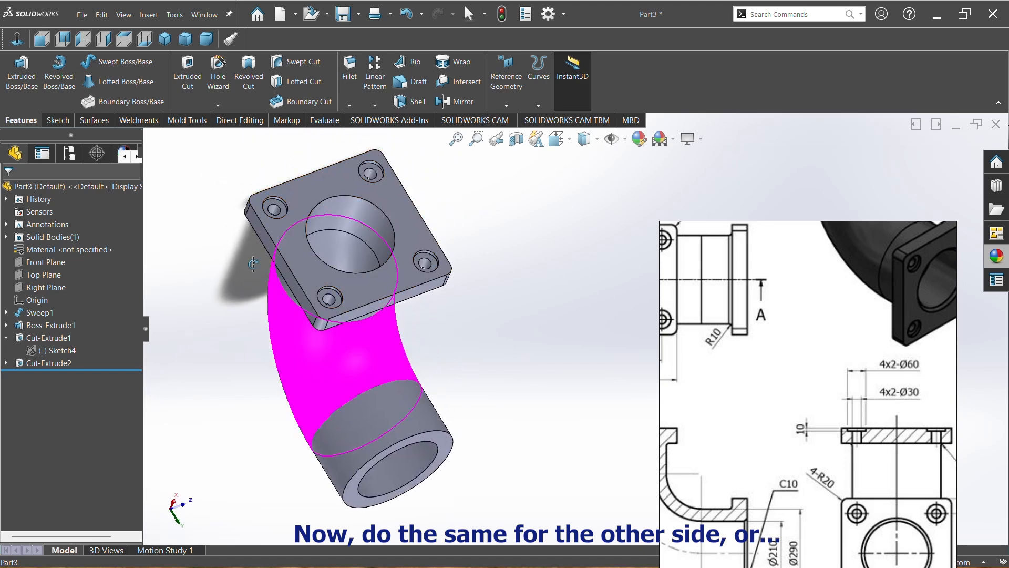
left_click(237, 263)
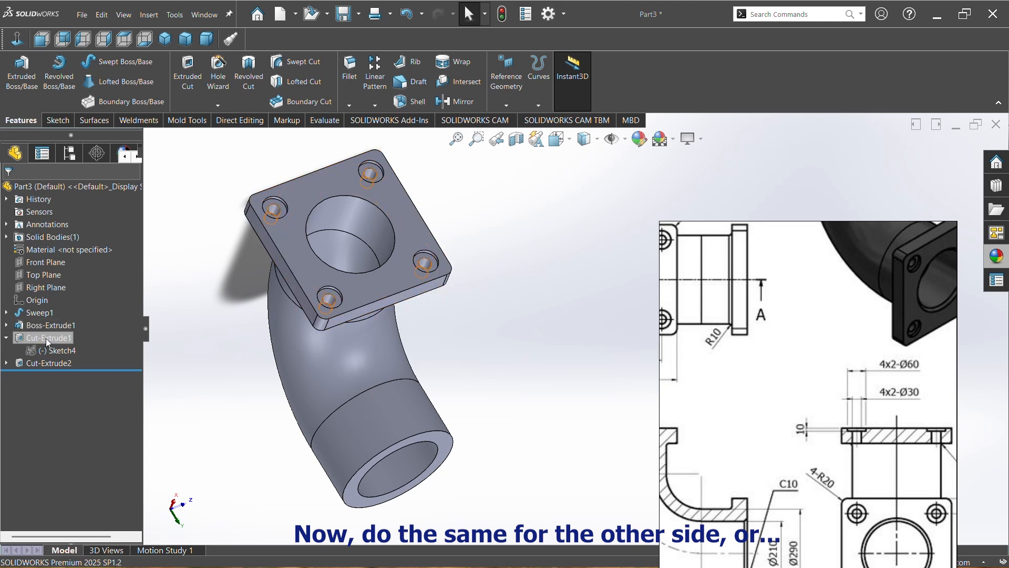
left_click(40, 326)
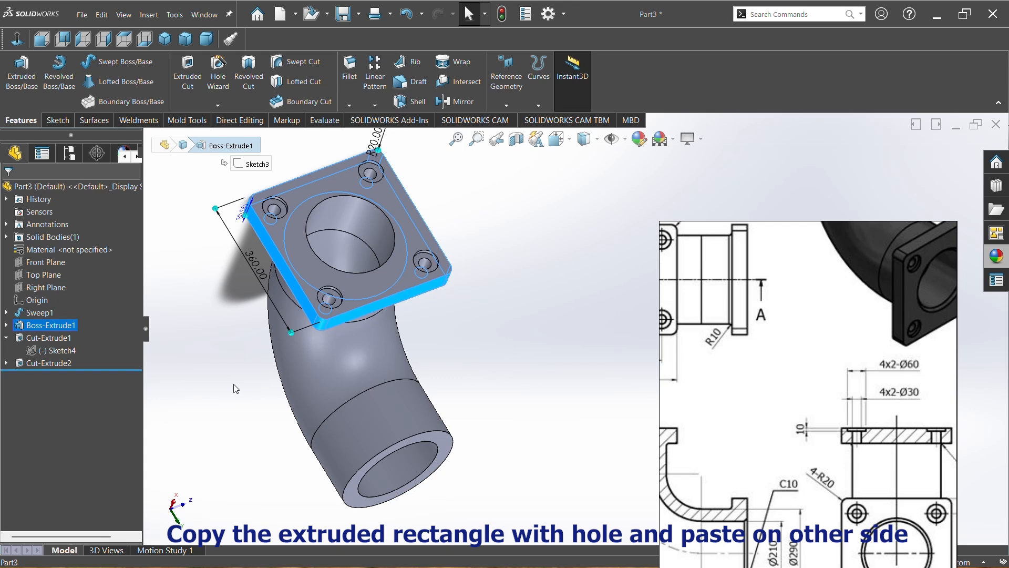
- Paste the copied flange onto the ring face at the pipe's open end, deleting its external relations
left_click(443, 450)
middle_click_drag(444, 449, 458, 260)
key("ctrl+v")
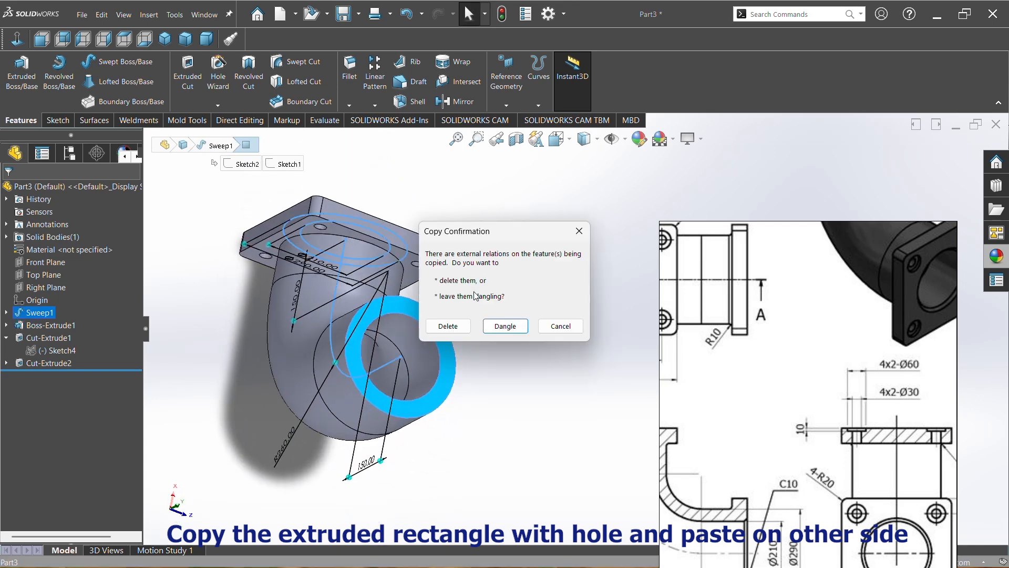
left_click(457, 328)
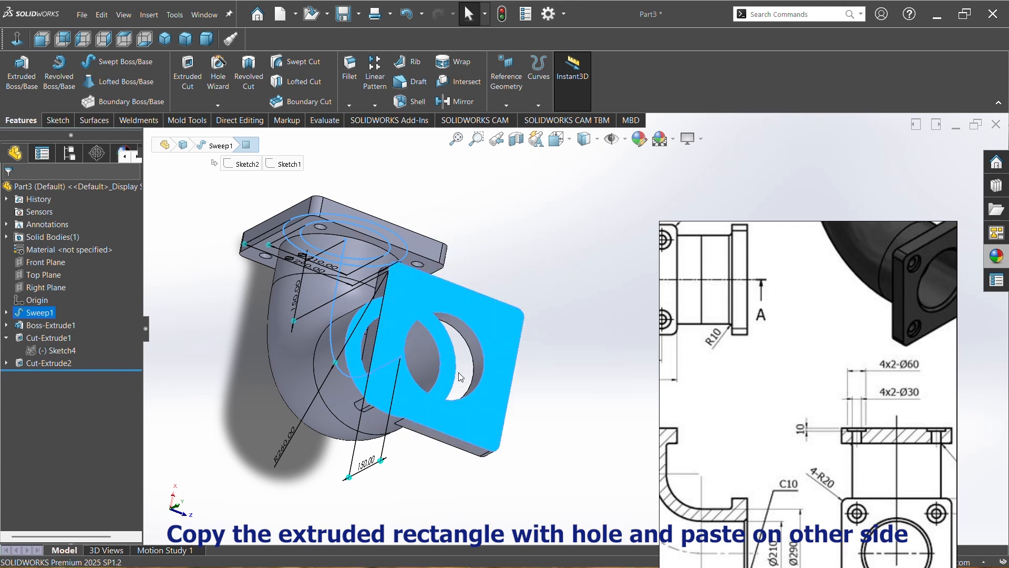
- Edit the copied flange's sketch, pulling the square away from the bore circle and centring the circle on the pipe opening
middle_click_drag(467, 449, 326, 444)
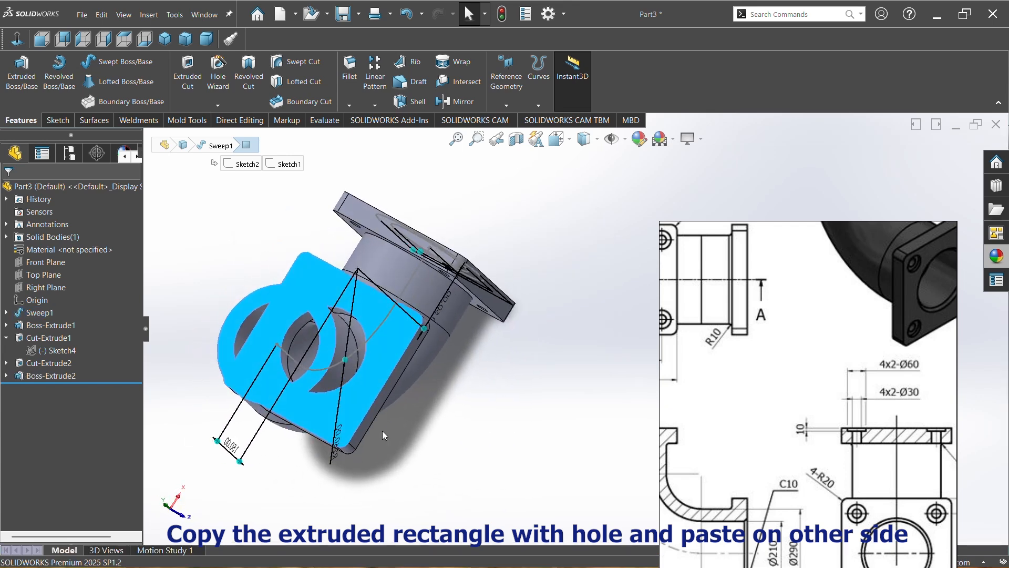
left_click(17, 377)
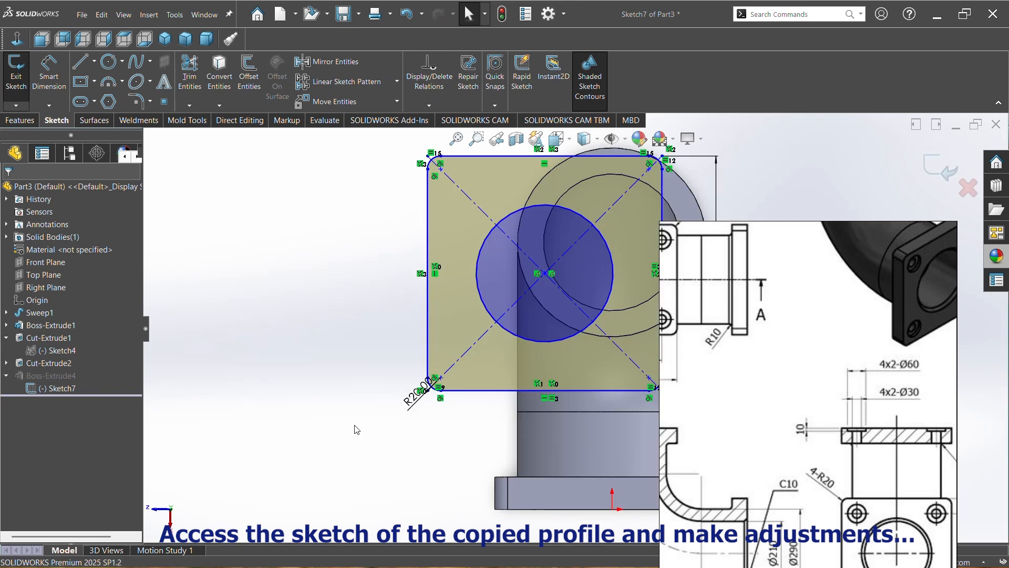
mouse_move(515, 402)
middle_mouse_down()
mouse_move(368, 336)
mouse_move(354, 345)
mouse_move(349, 428)
mouse_move(409, 460)
middle_mouse_up()
scroll(610, 247, "down", 5)
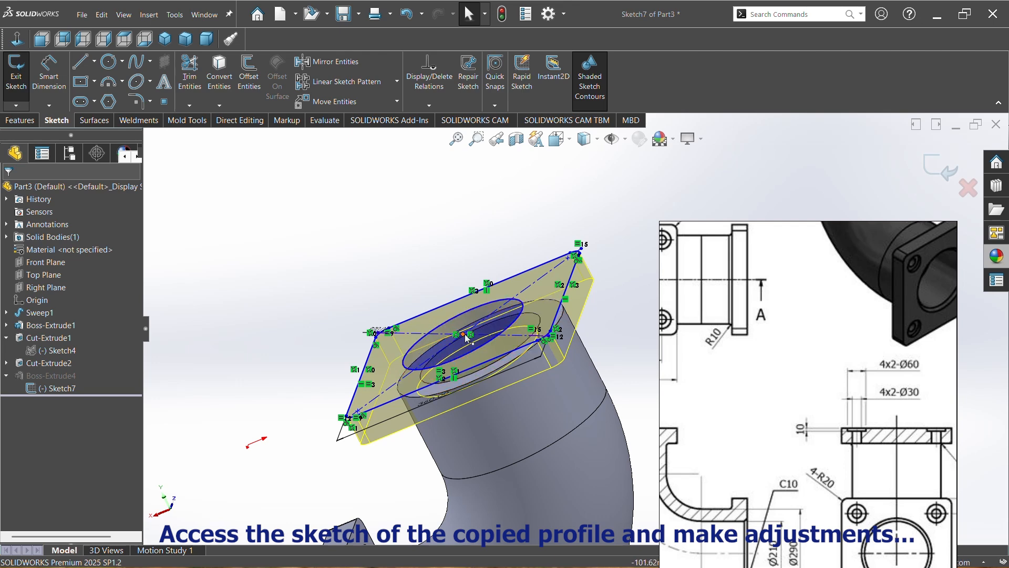
left_click_drag(462, 334, 351, 333)
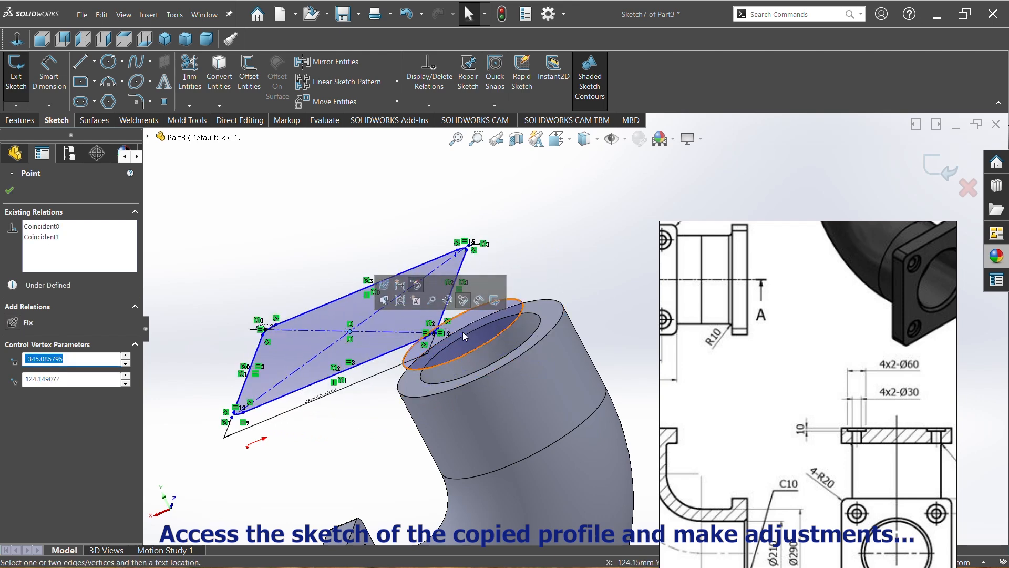
mouse_move(462, 334)
left_mouse_down()
mouse_move(500, 377)
mouse_move(482, 349)
left_mouse_up()
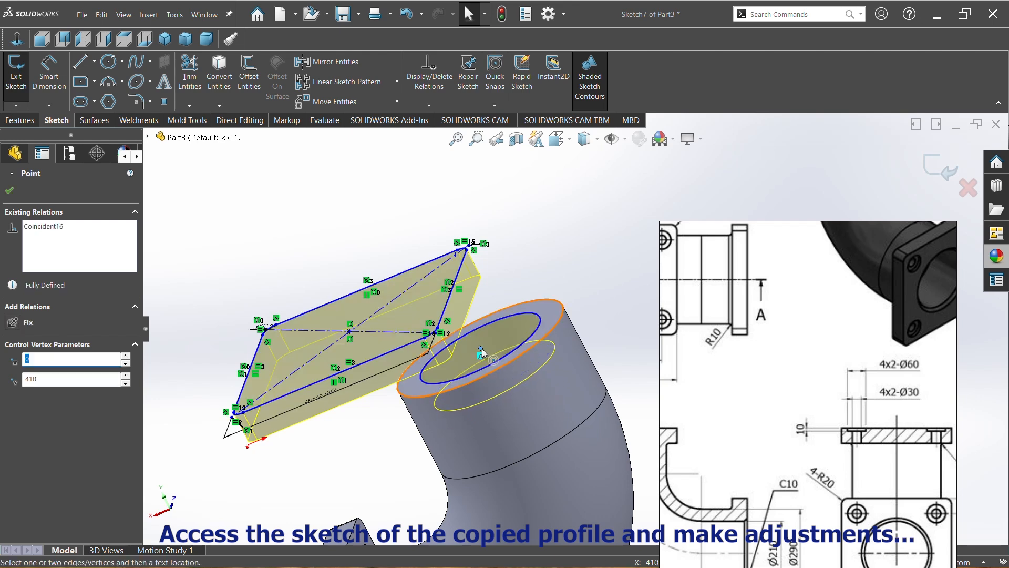
left_click(527, 234)
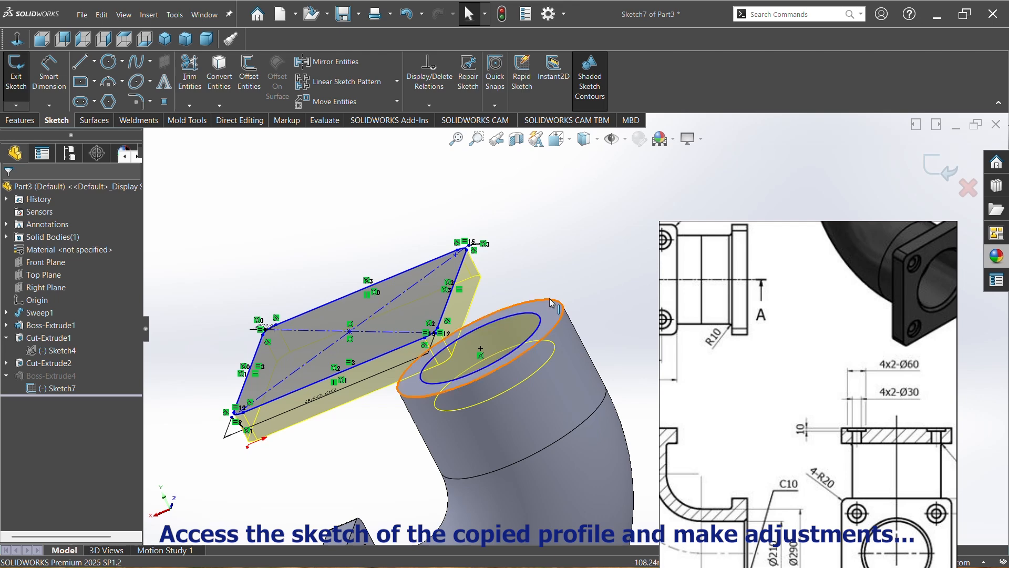
- Try to make the square's centre point coincident with the centre of the bore circle
middle_click_drag(518, 324, 583, 327)
scroll(546, 338, "up", 4)
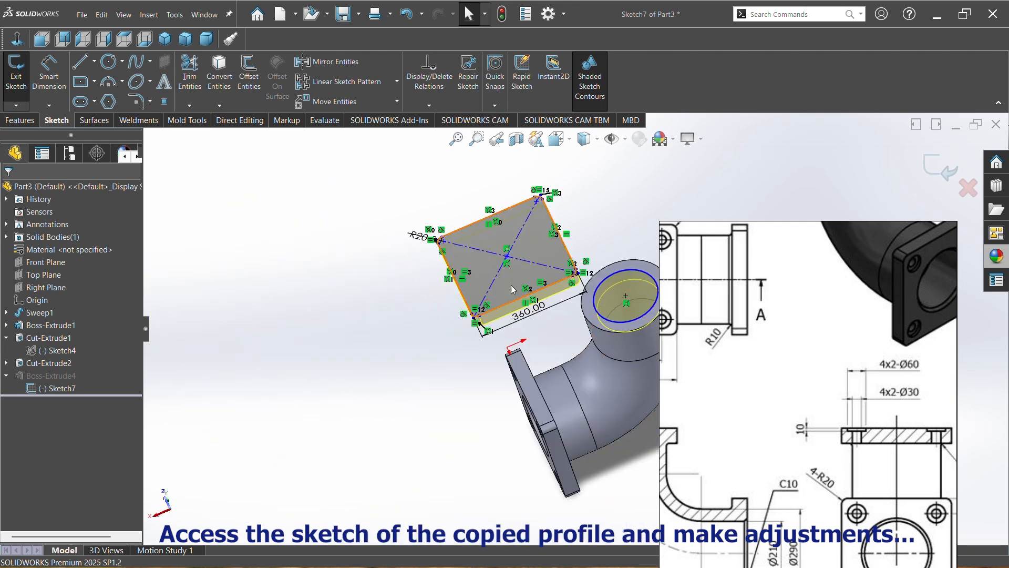
middle_click_drag(631, 242, 538, 254, "ctrl")
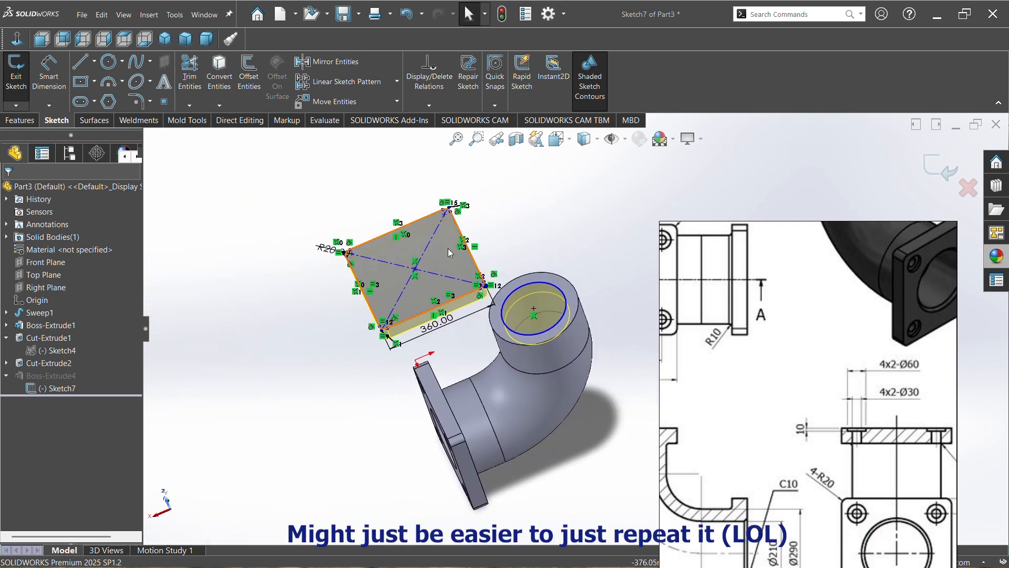
left_click(416, 272)
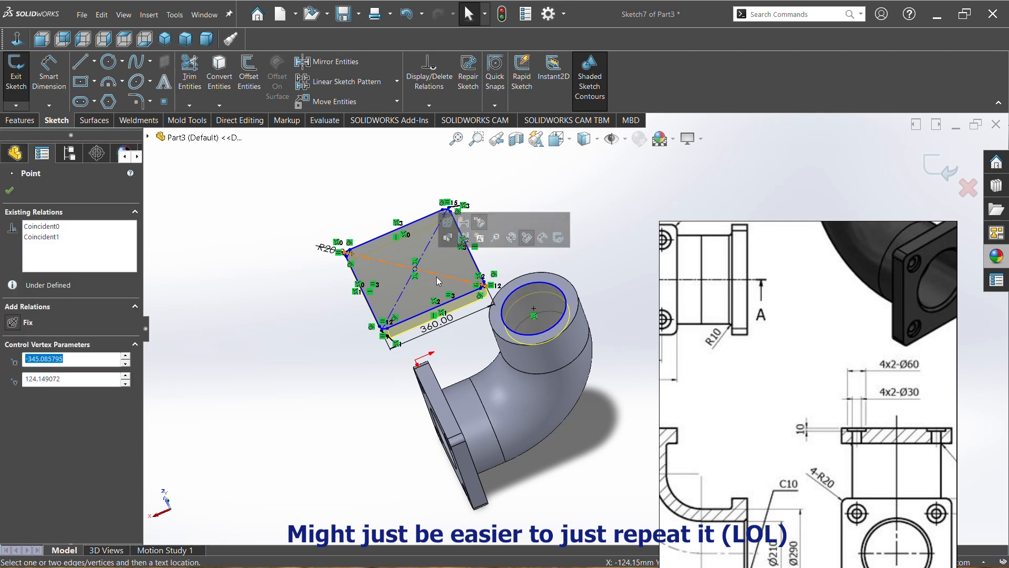
left_click(533, 309, "ctrl")
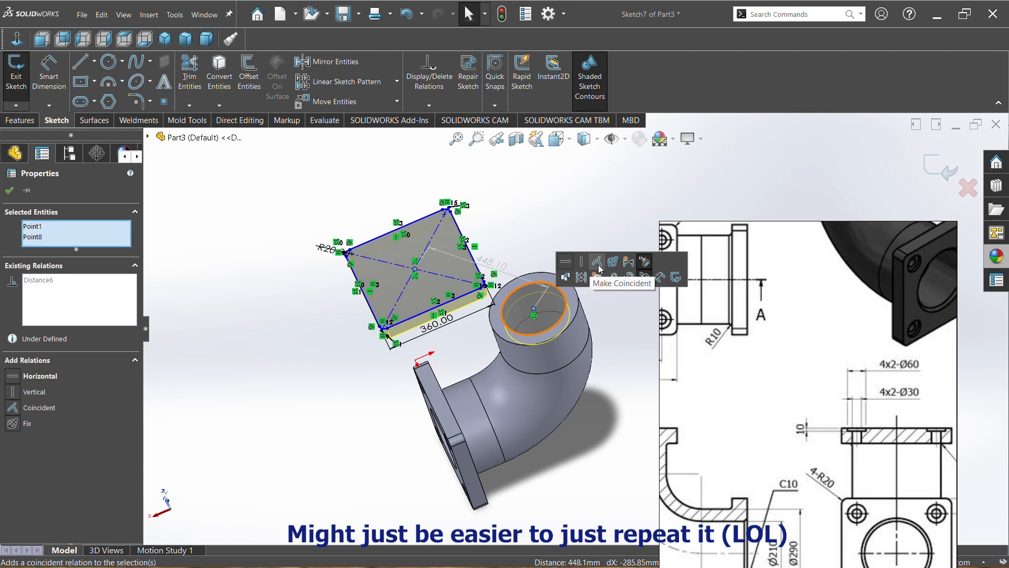
left_click(599, 268)
left_click(591, 291)
left_click(555, 248)
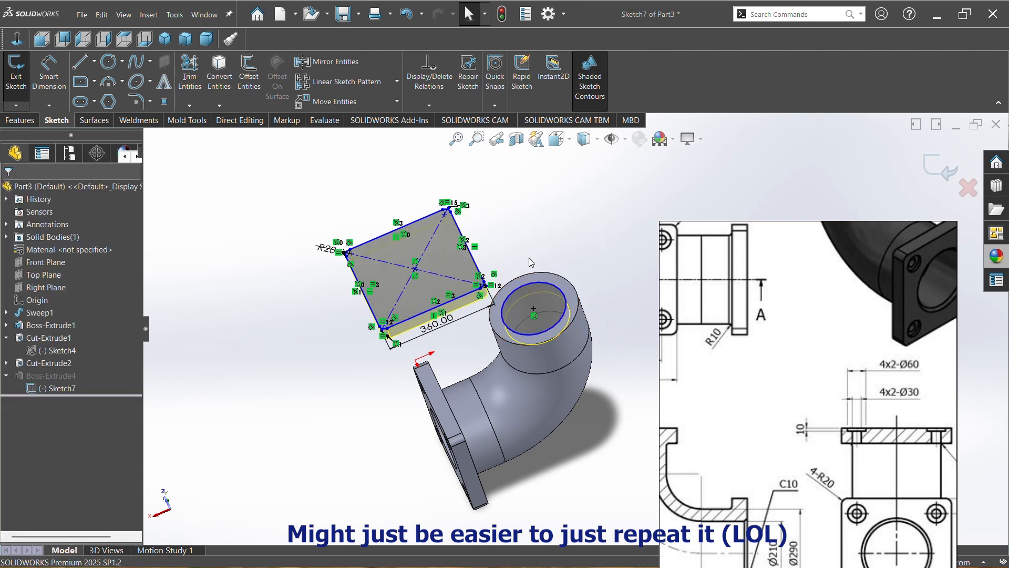
- Try a vertical relation between the square's centre and the bore circle's centre, and undo it
left_click(415, 273)
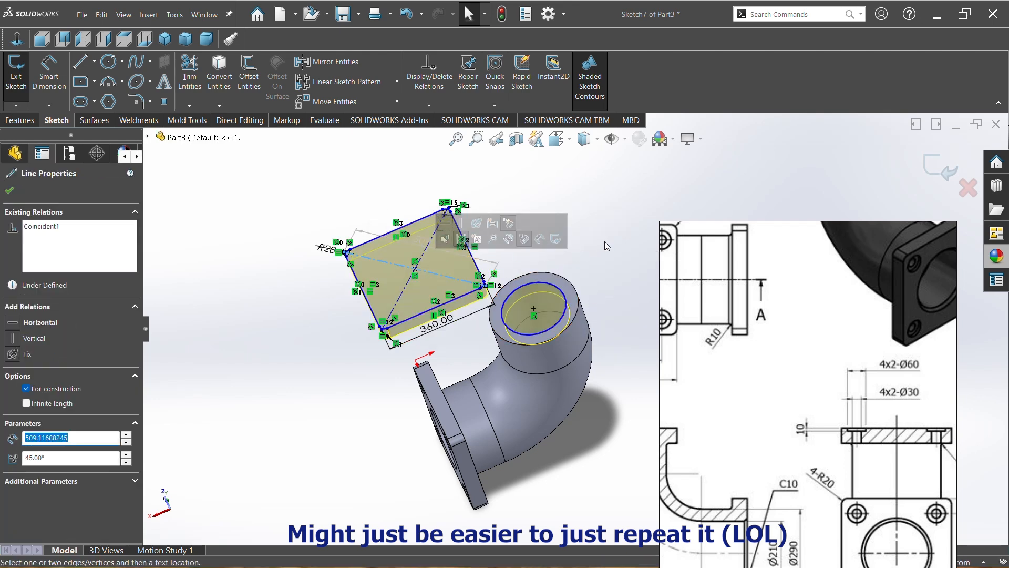
left_click(605, 241)
left_click(419, 272)
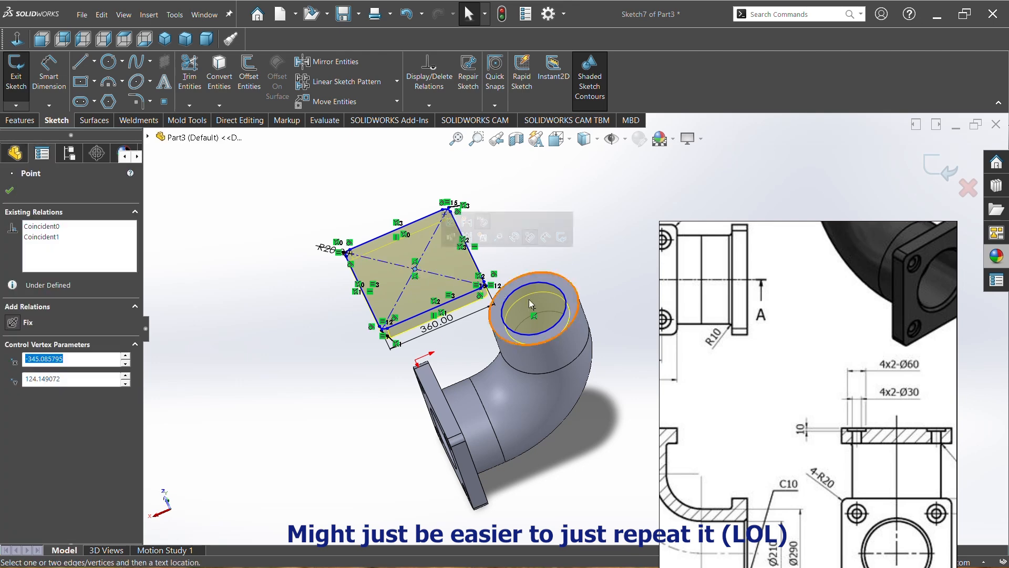
left_click(534, 309, "ctrl")
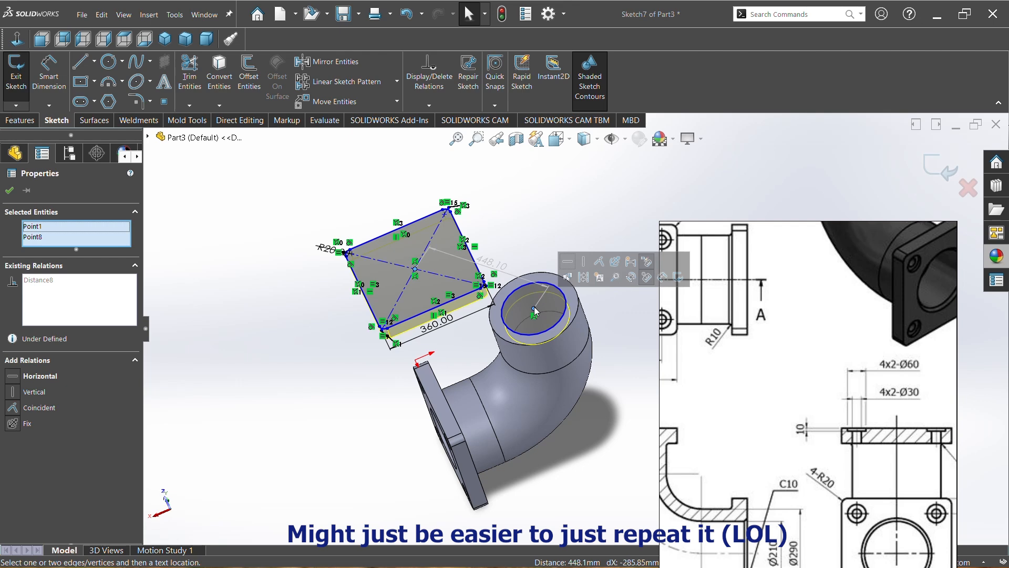
left_click(584, 263)
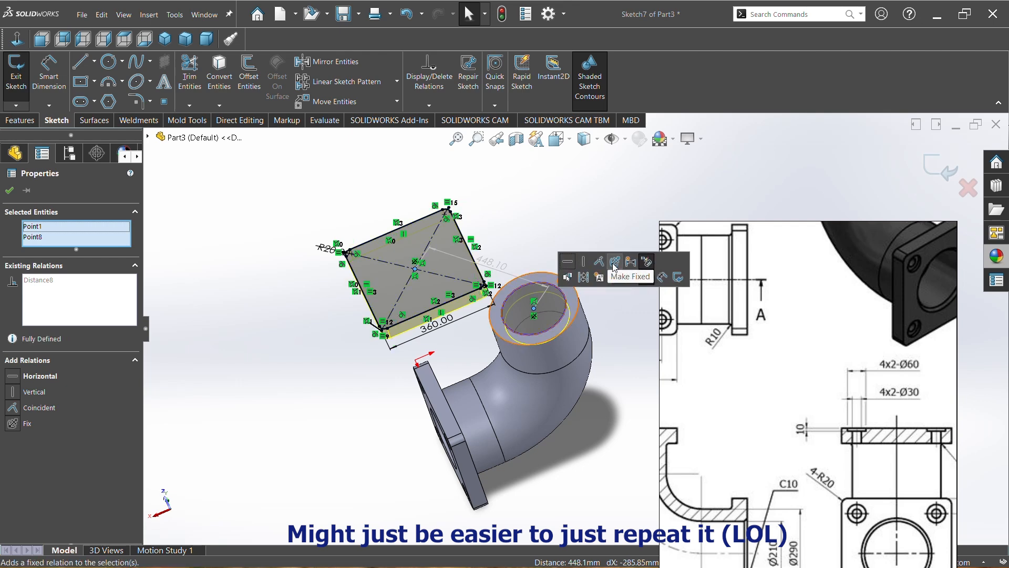
key("ctrl+z")
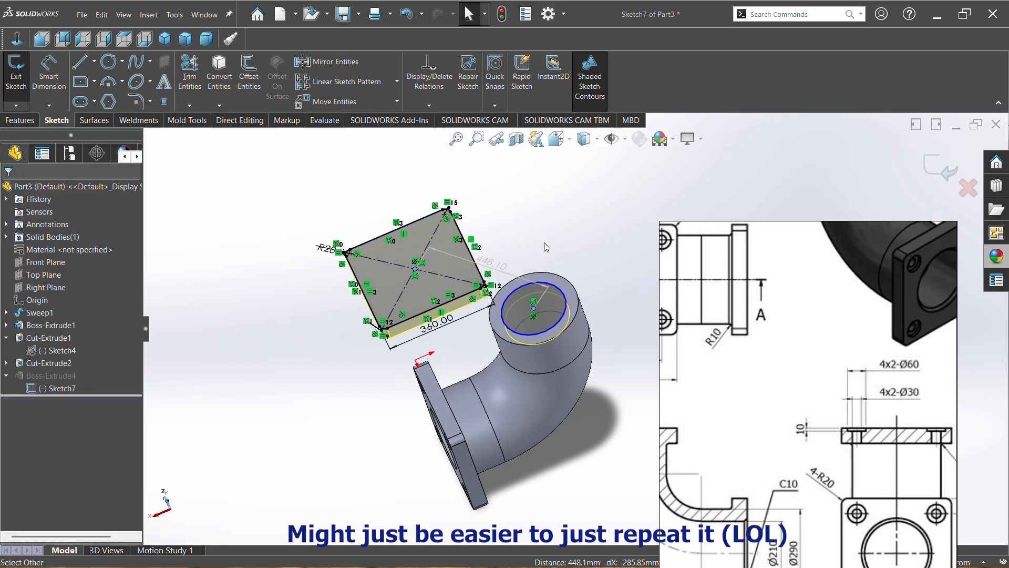
left_click(534, 310)
left_click(416, 269, "ctrl")
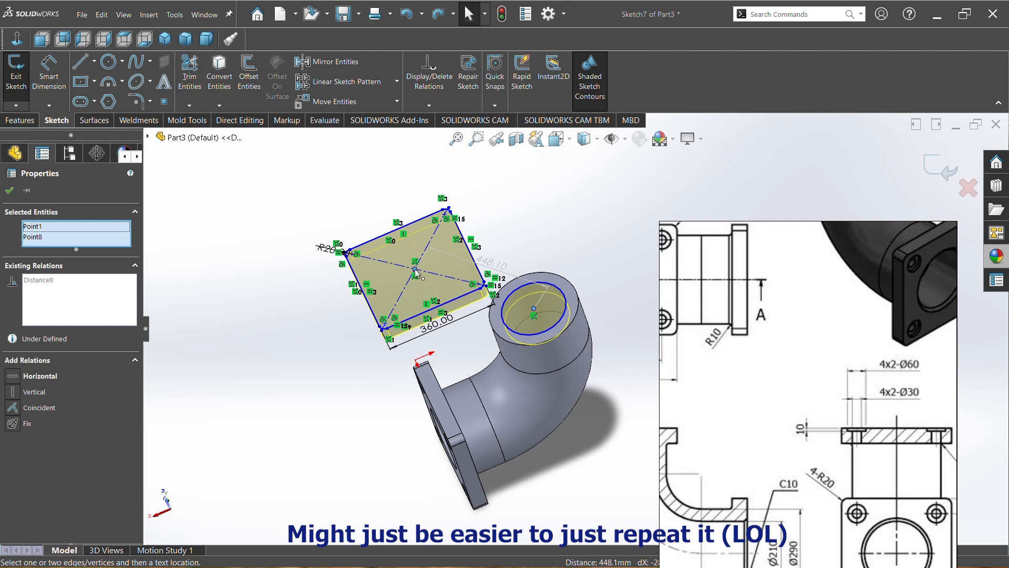
left_click(424, 239)
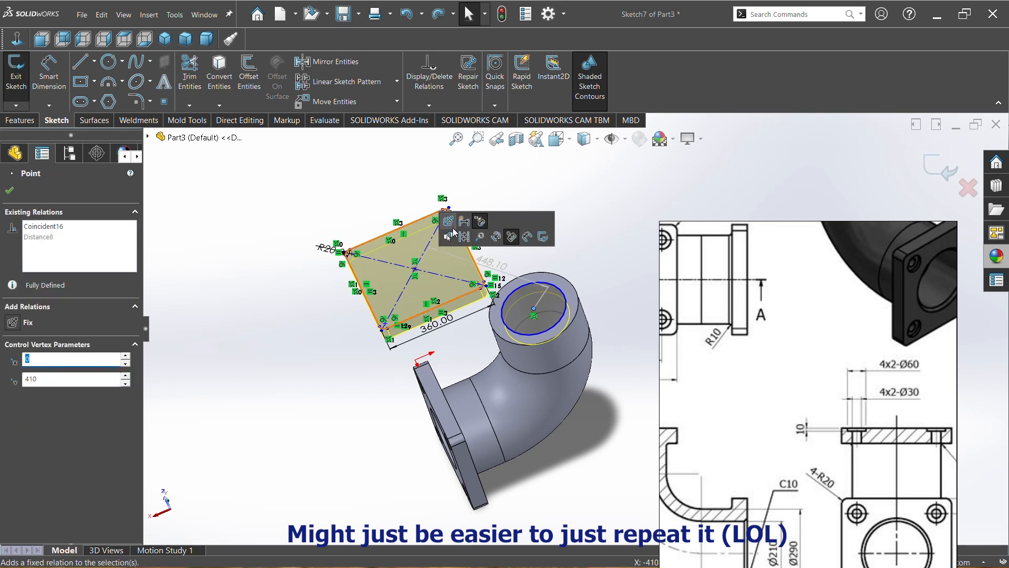
key("Escape")
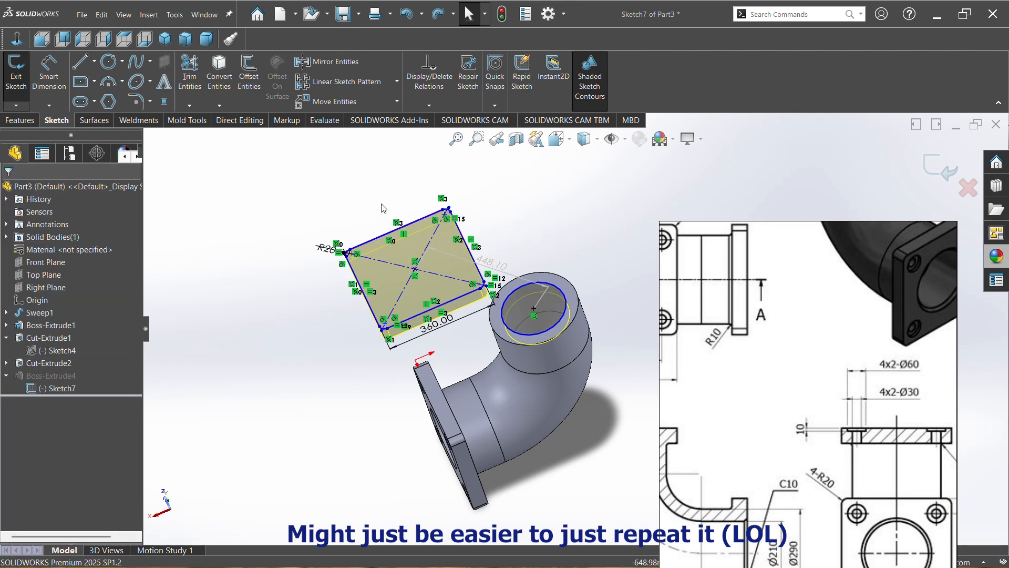
- Snap the square's centre onto the bore circle's centre and finish the copied flange's sketch
mouse_move(416, 269)
left_mouse_down()
mouse_move(525, 295)
mouse_move(535, 313)
left_mouse_up()
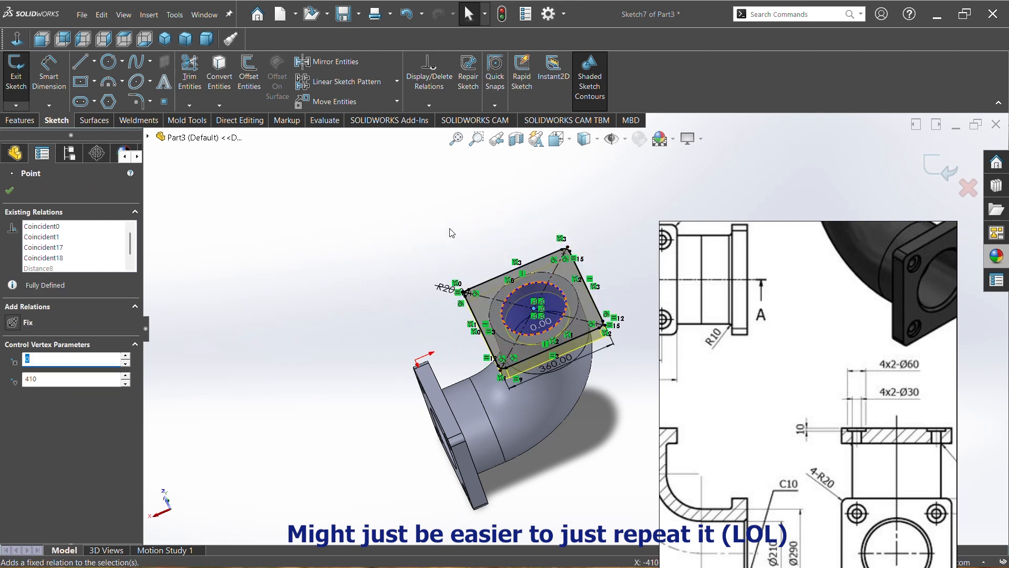
left_click(941, 171)
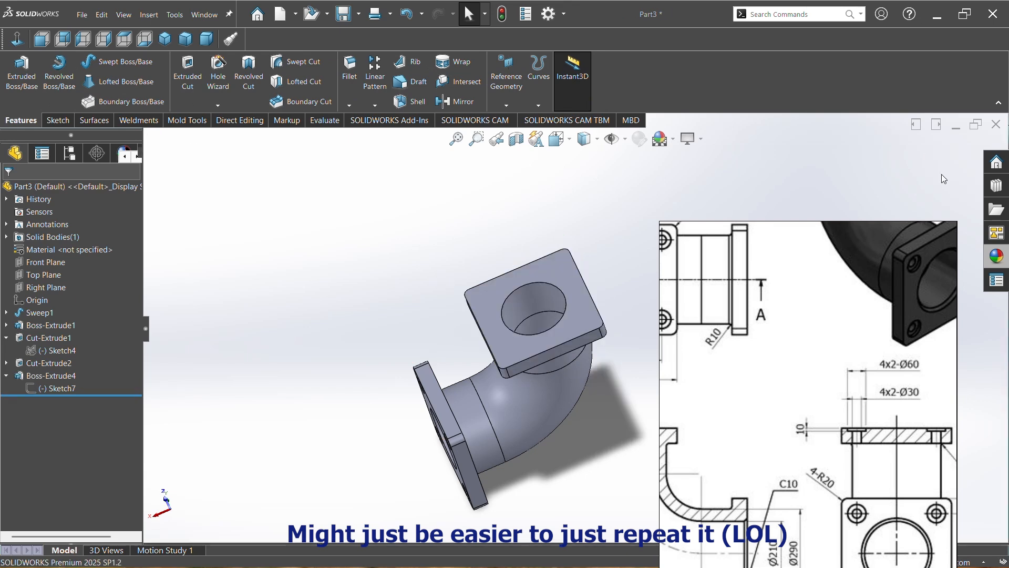
- Start a new sketch on the outer face of the copied square flange
middle_click_drag(547, 267, 440, 490)
scroll(456, 491, "down", 3)
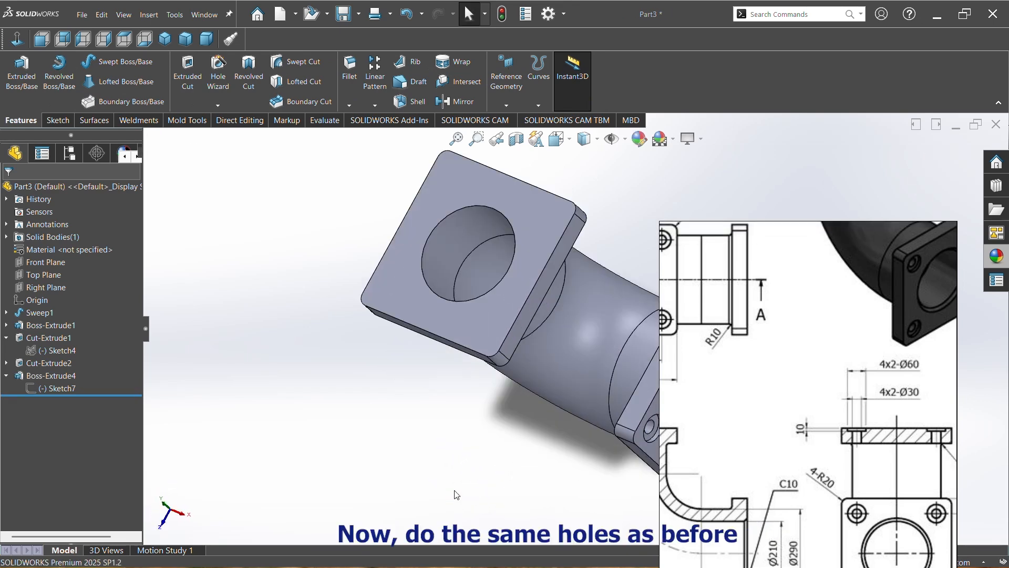
left_click(526, 210)
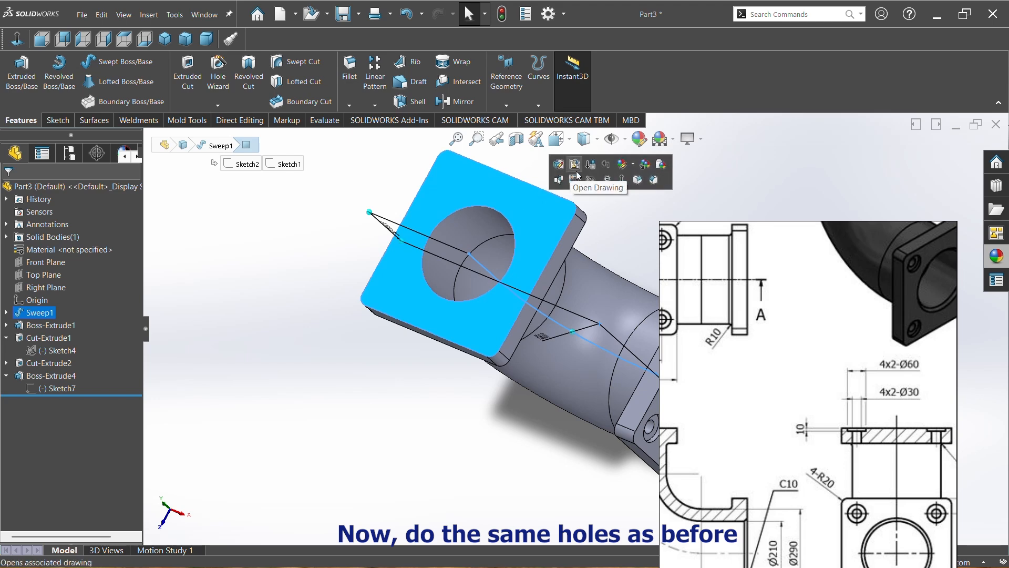
left_click(575, 180)
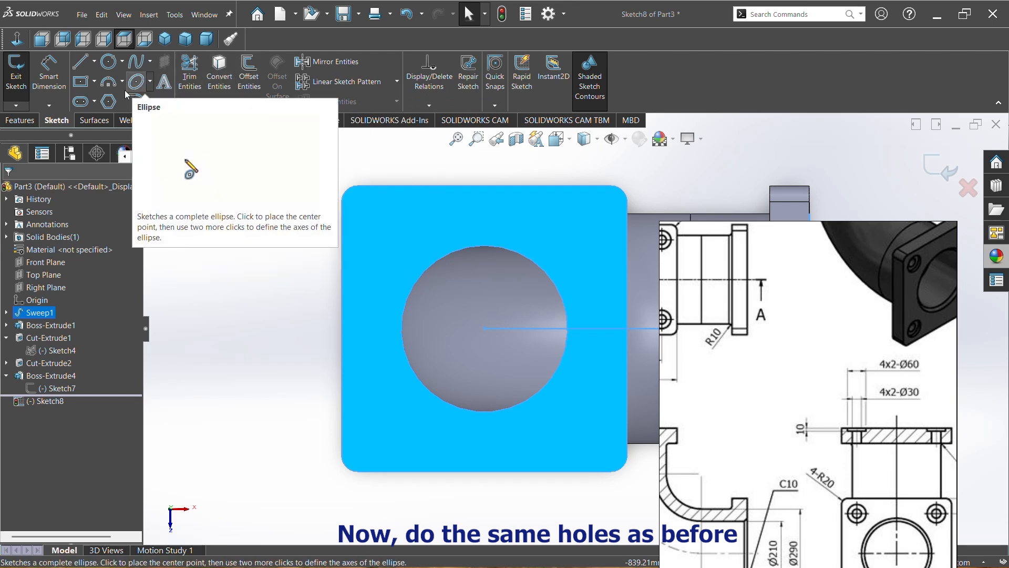
- Sketch two concentric circles, about 58 mm and 34 mm in diameter, near the flange's upper right corner
left_click(109, 61)
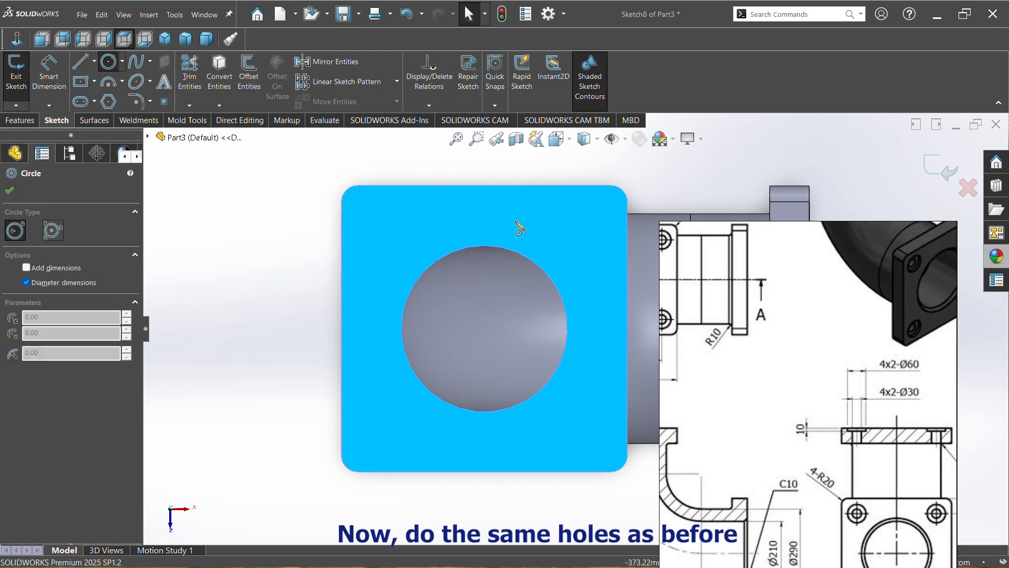
left_click(581, 225)
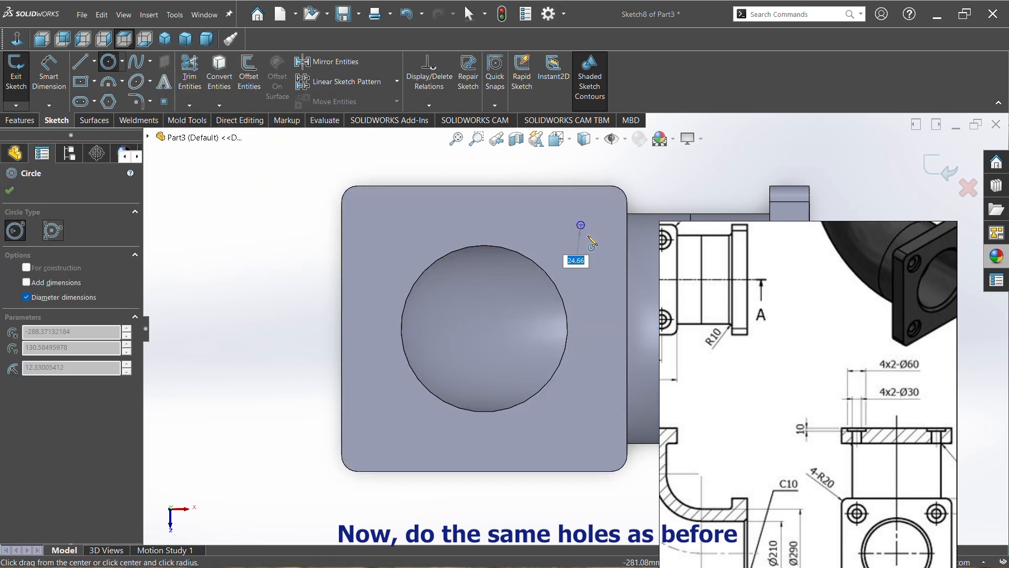
left_click(596, 244)
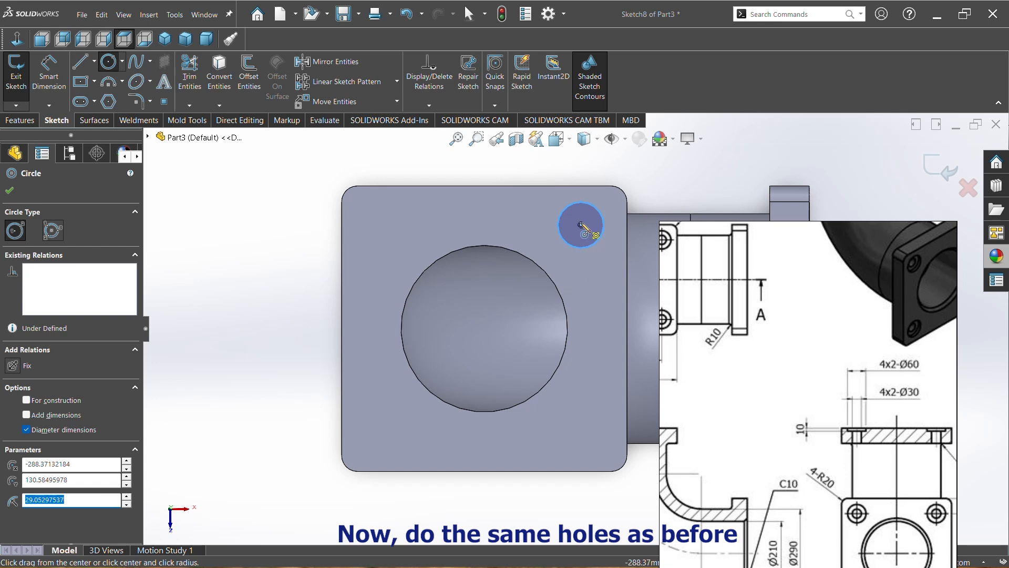
left_click(581, 225)
left_click(588, 238)
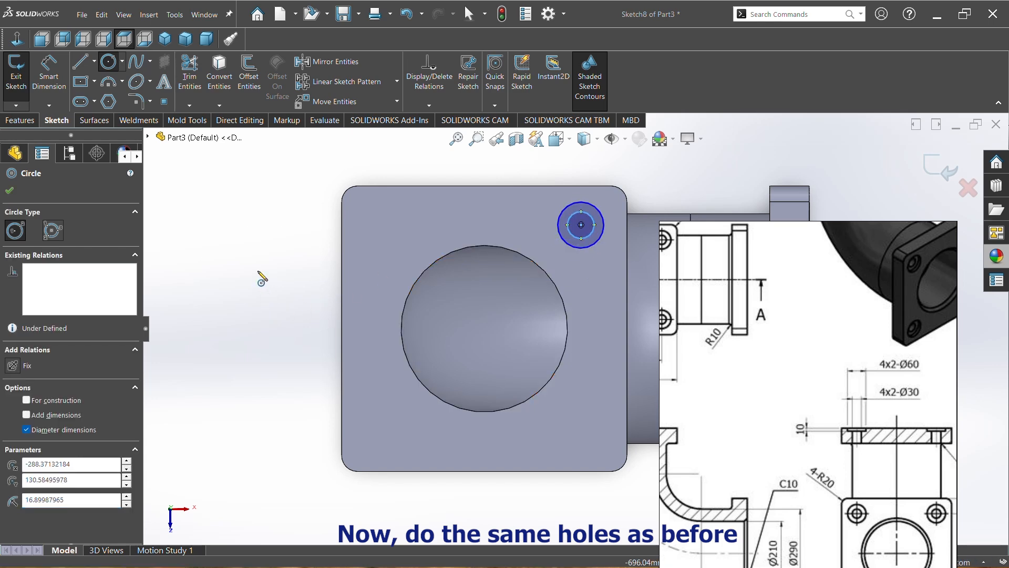
- Dimension the outer corner circle to a diameter of 60 mm
right_click_drag(261, 279, 254, 221)
right_click(251, 217)
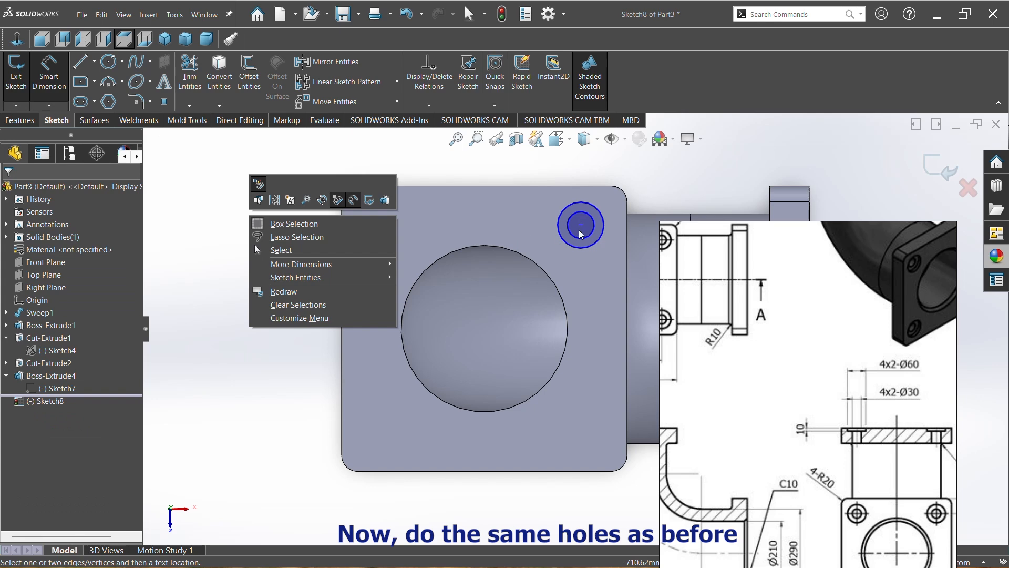
right_click_drag(478, 178, 447, 147)
right_click_drag(250, 240, 253, 191)
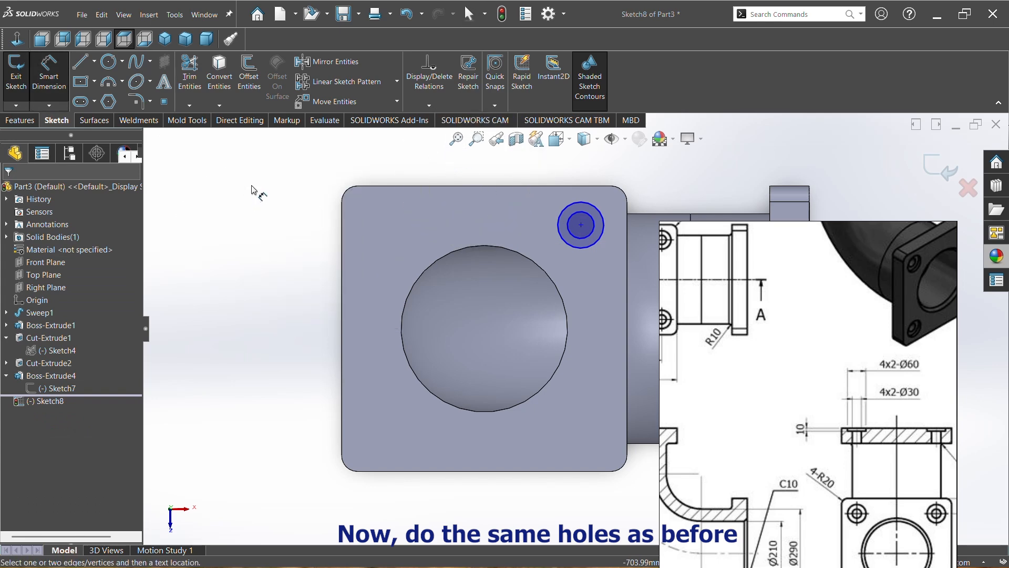
left_click(604, 236)
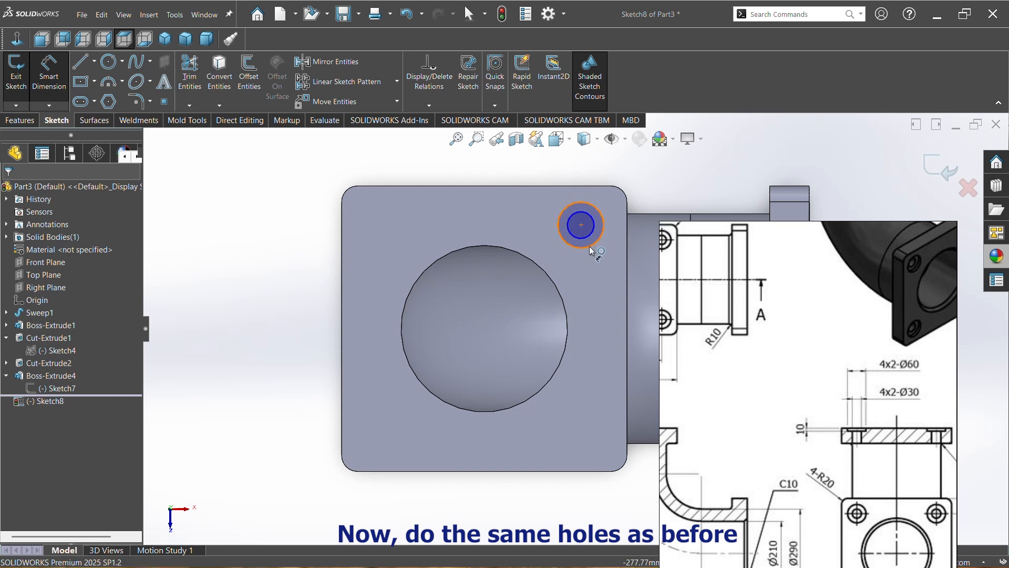
left_click(589, 300)
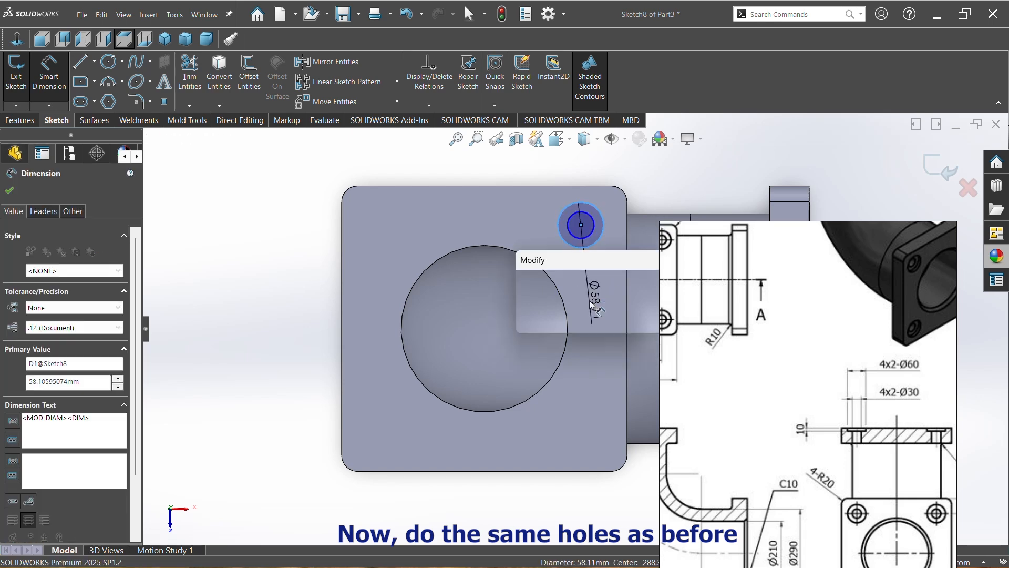
type("60")
key("Return")
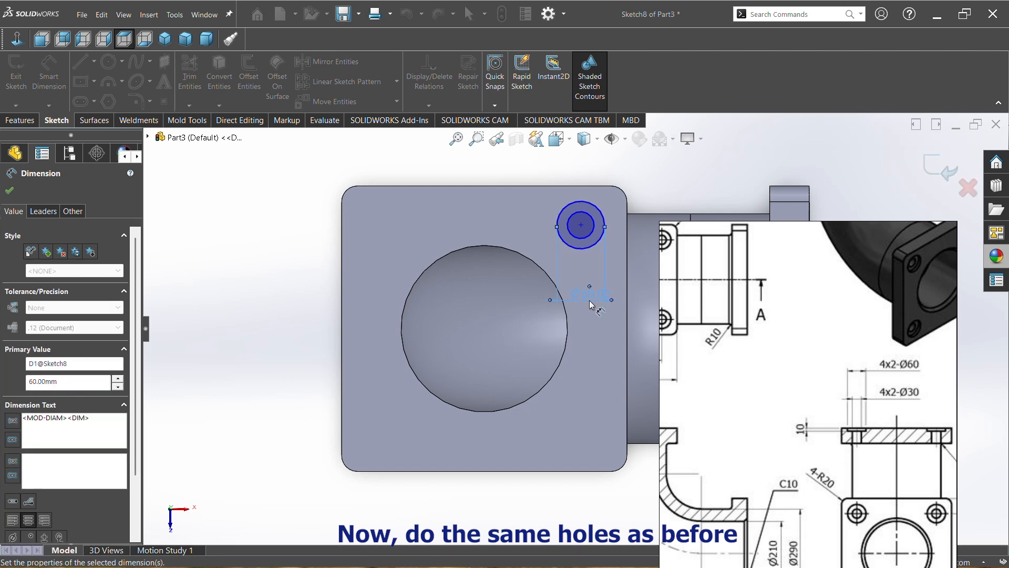
- Dimension the inner corner circle to a diameter of 30 mm
left_click(582, 239)
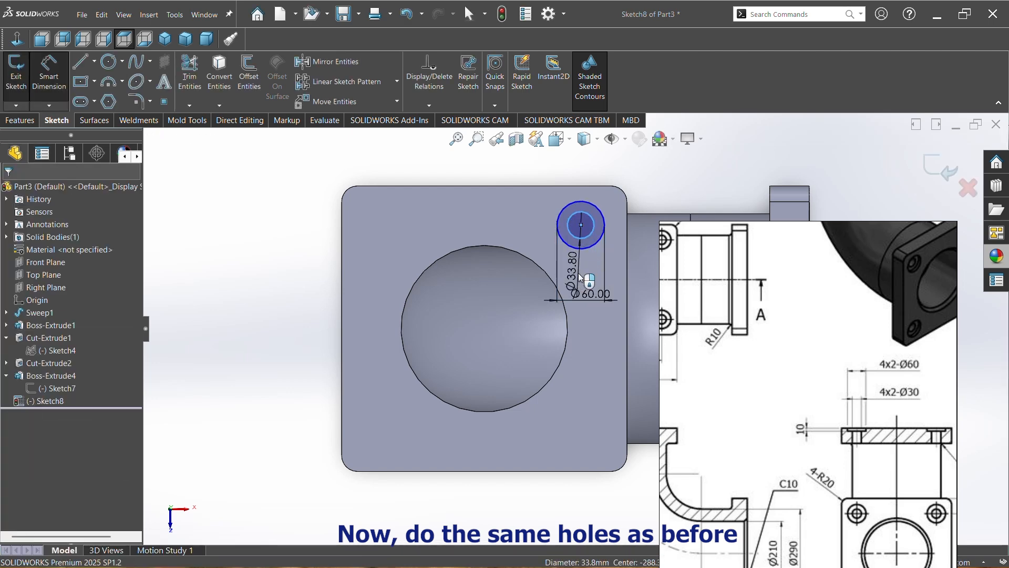
left_click(580, 277)
type("30")
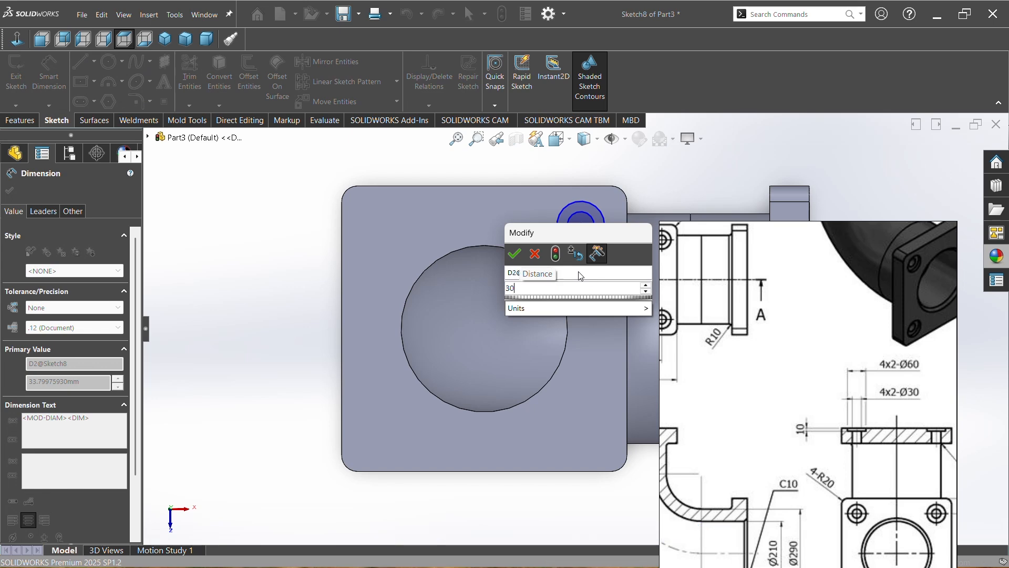
key("Return")
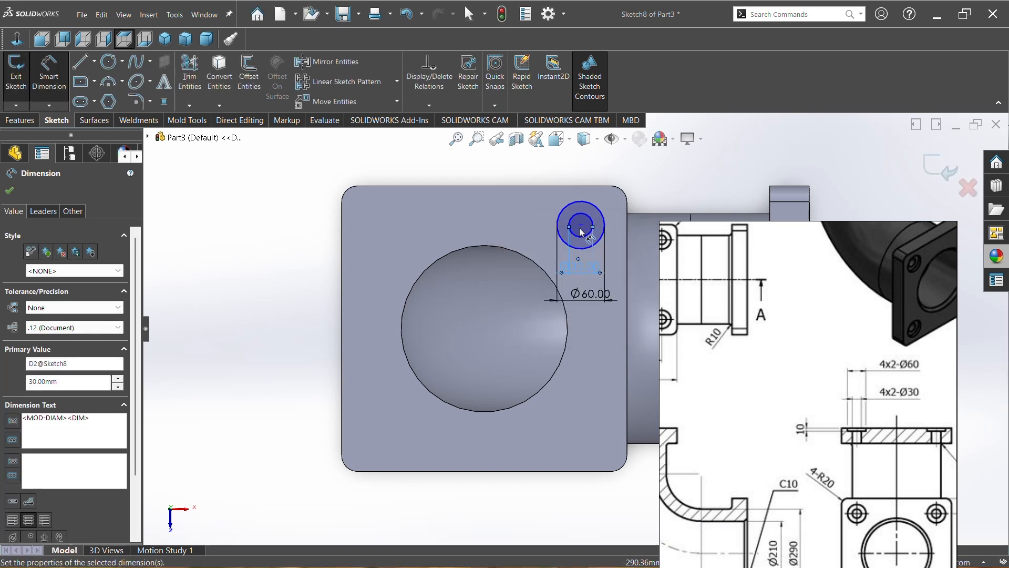
- Dimension the concentric circles' centre 50 mm from the flange's upper edge
left_click(582, 225)
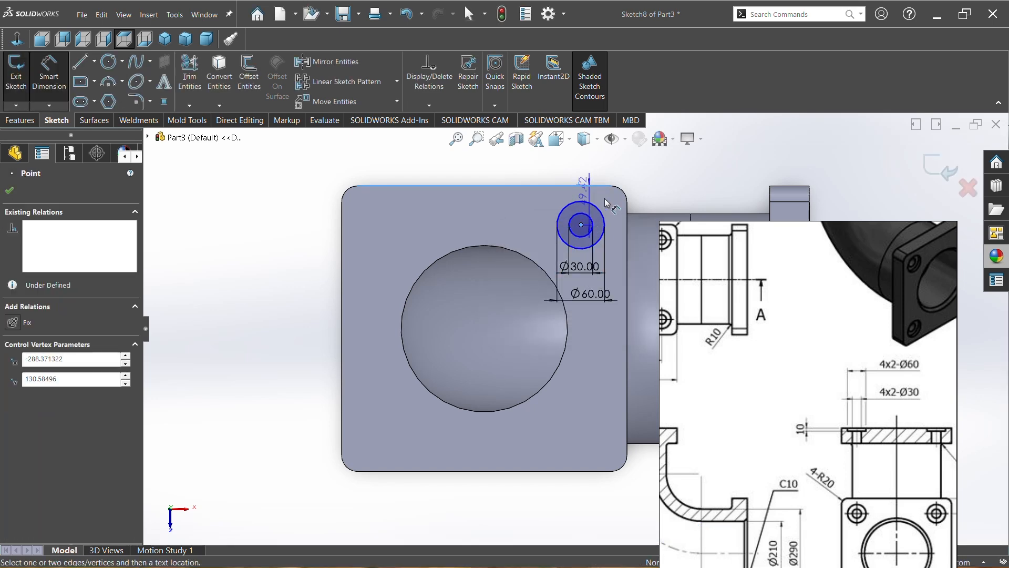
left_click(661, 207)
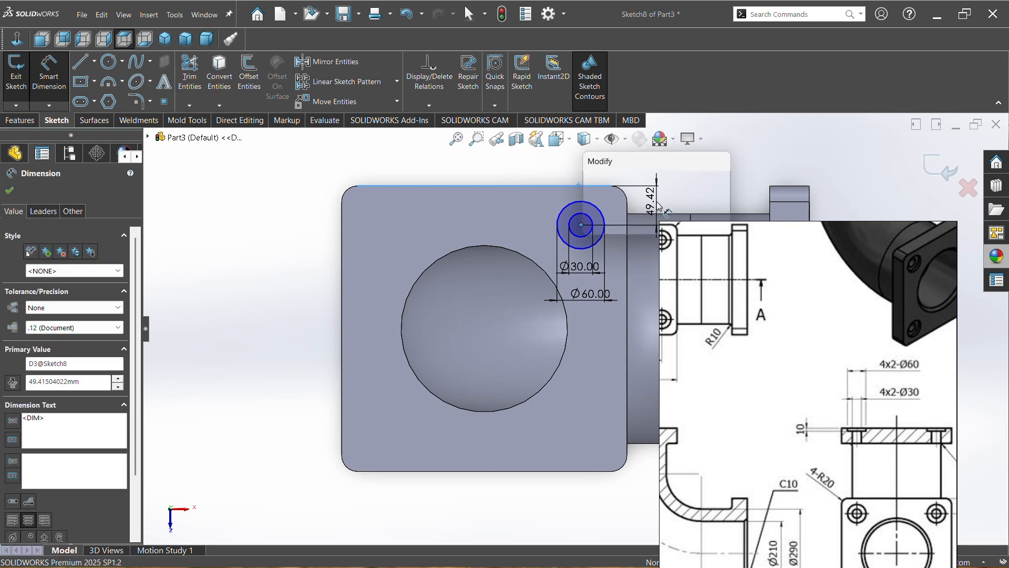
key("Return")
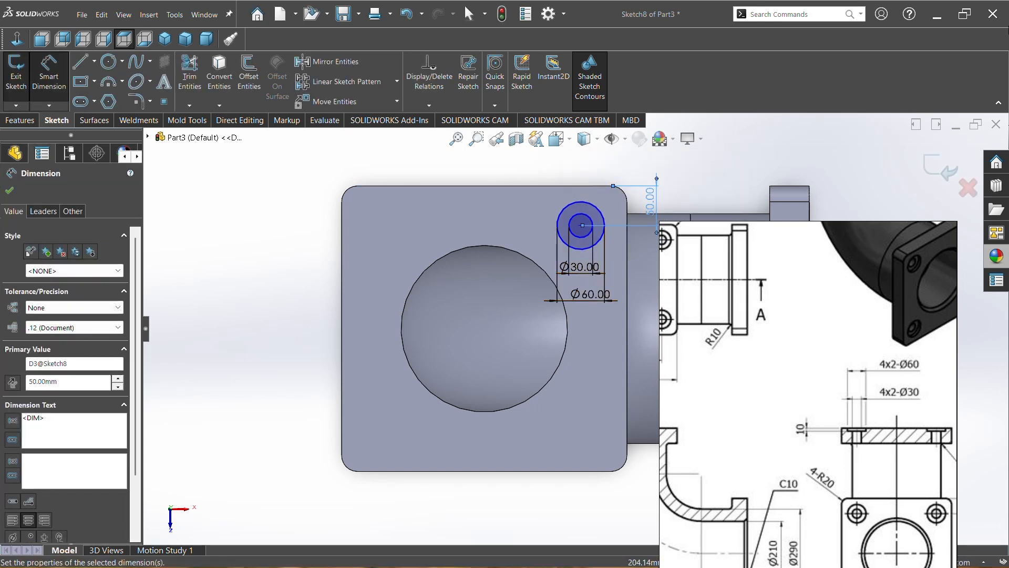
left_click(11, 192)
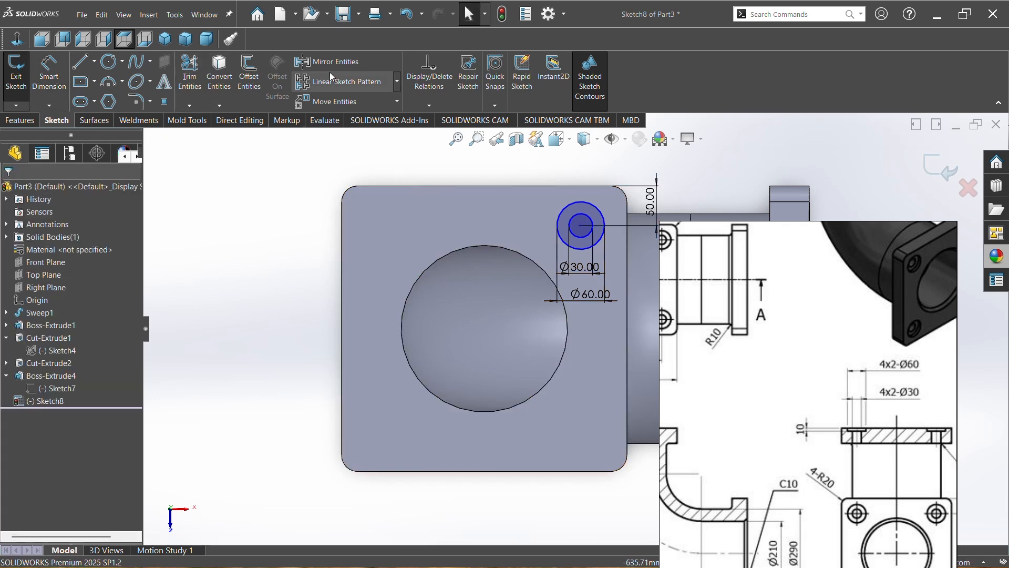
- Pattern both corner circles linearly to all four flange corners, with two instances at 260 mm spacing along X and Y, reversing both directions
left_click(339, 85)
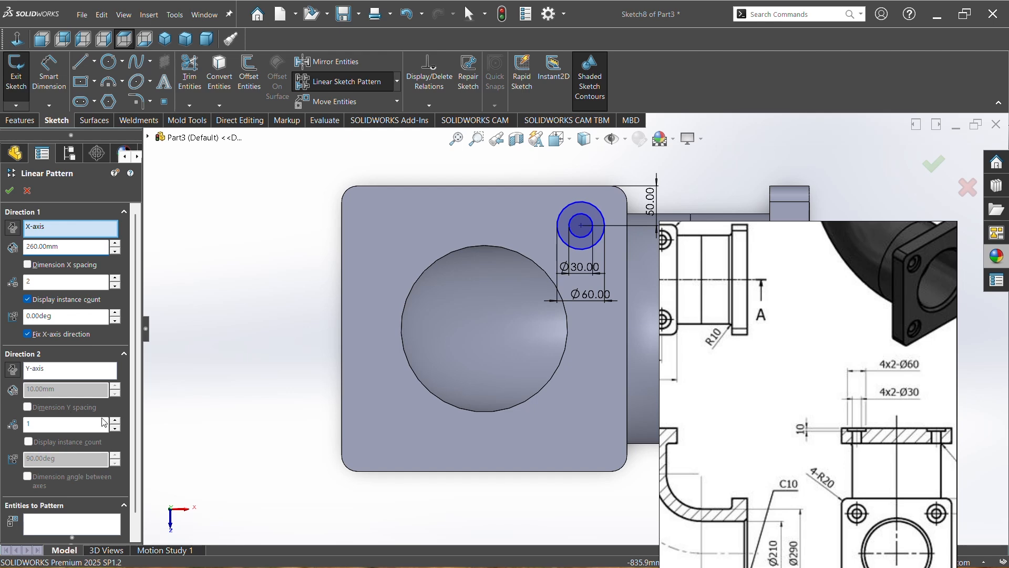
left_click(115, 420)
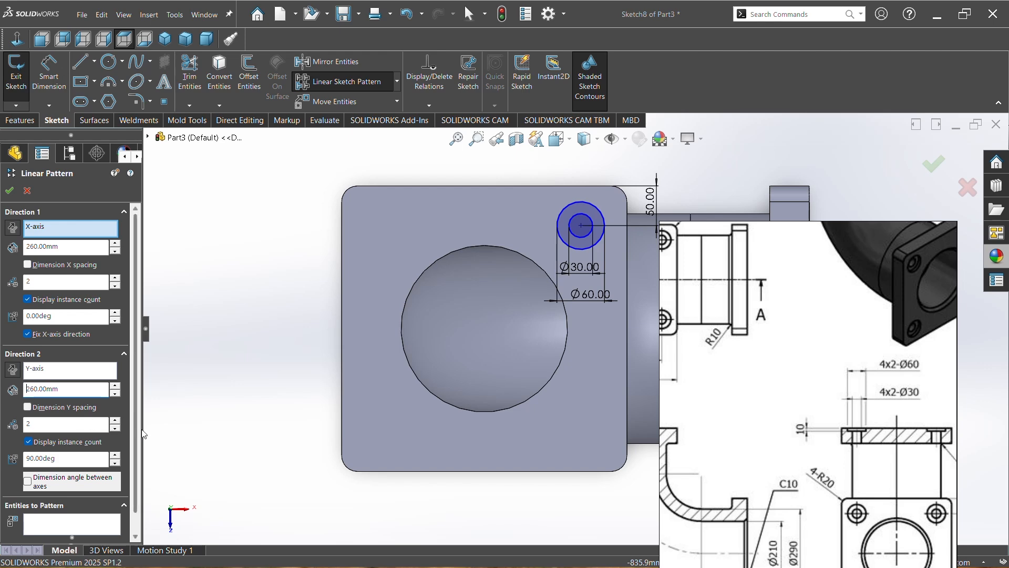
scroll(136, 446, "down", 1)
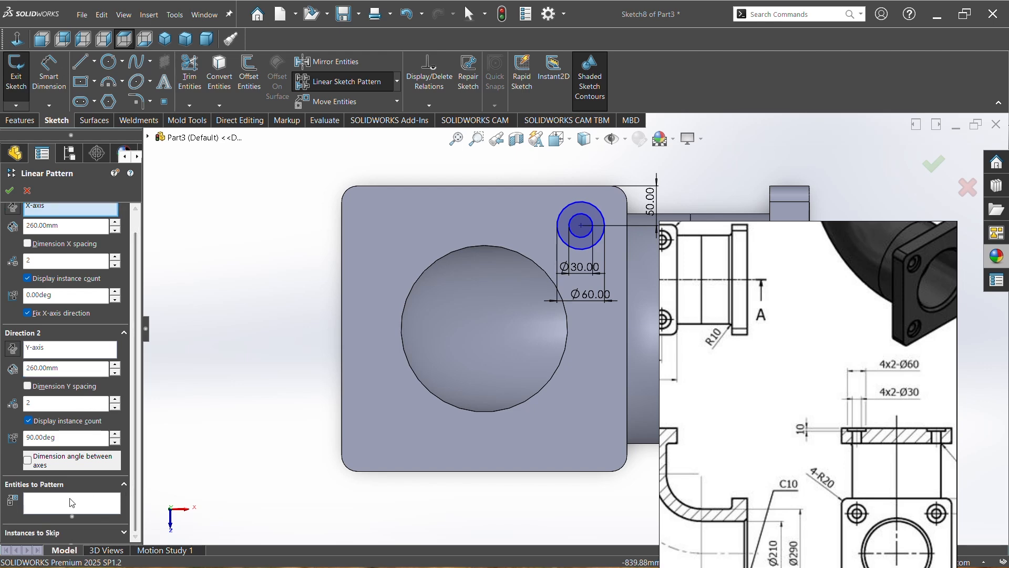
left_click(52, 504)
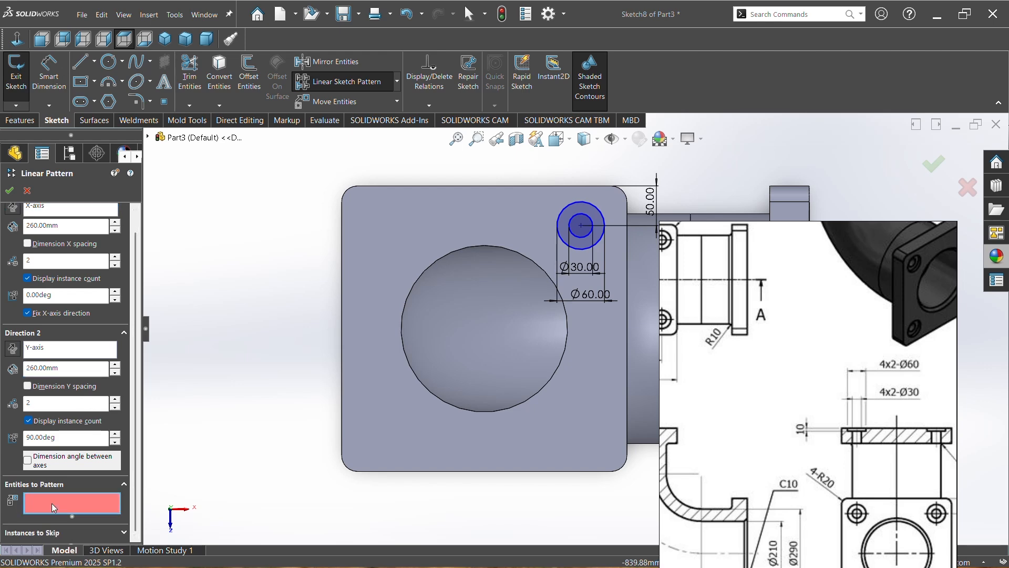
left_click(586, 242)
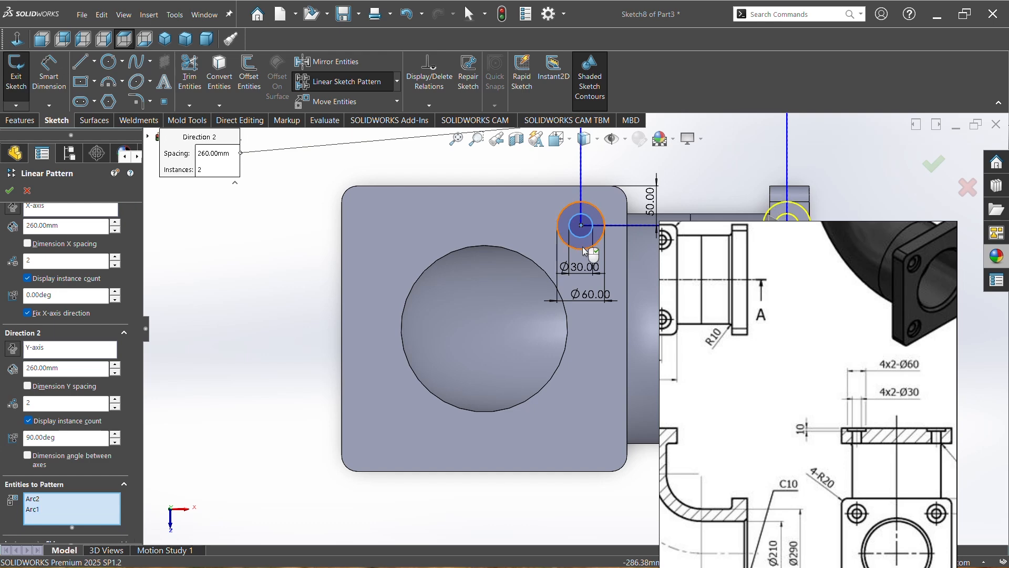
left_click(12, 348)
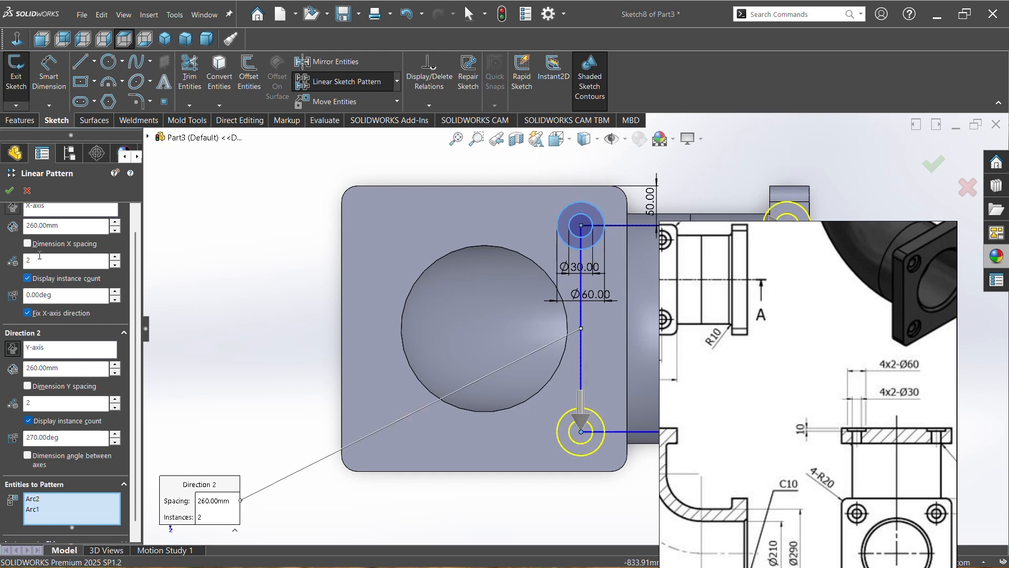
left_click(15, 212)
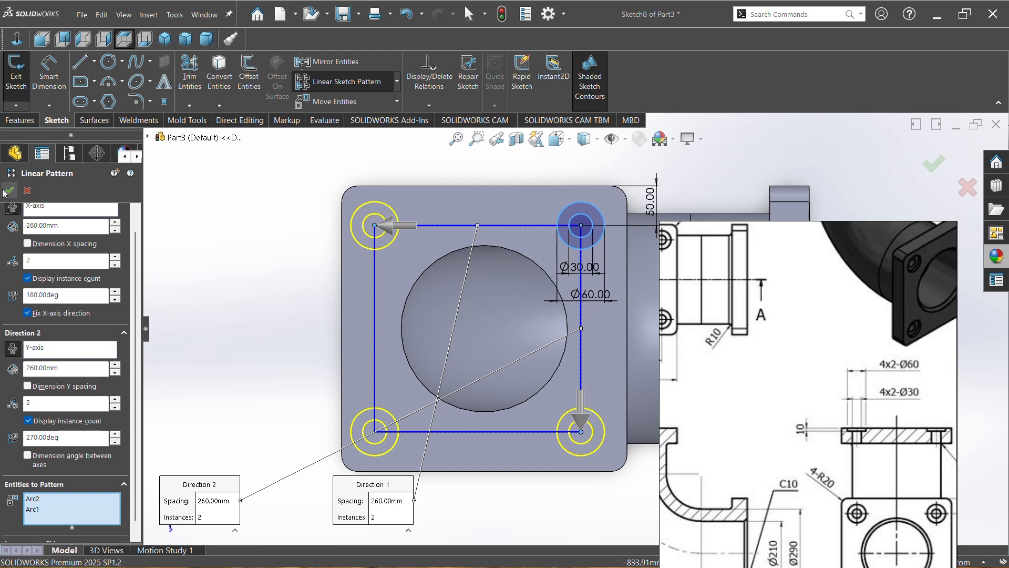
left_click(8, 191)
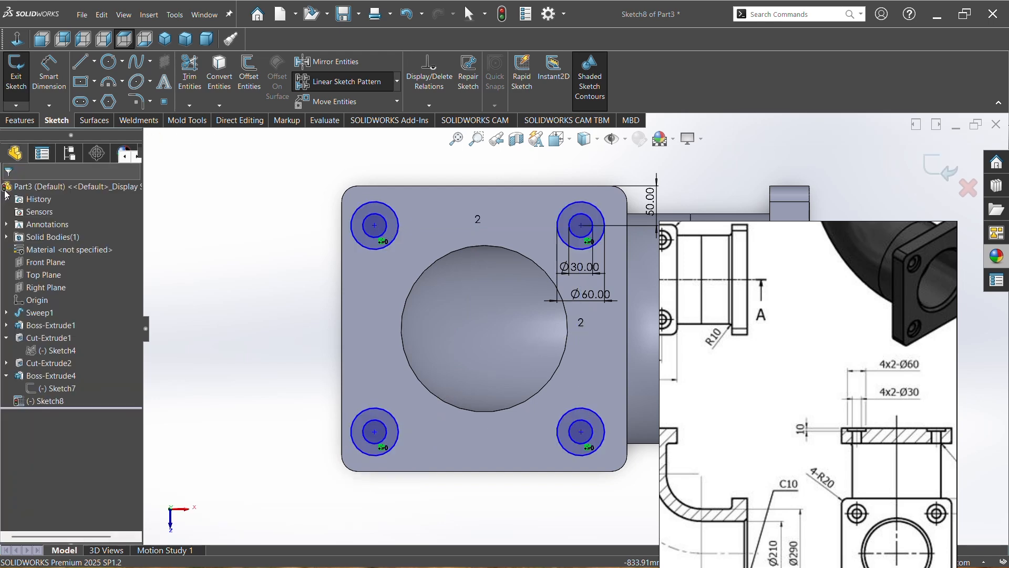
- Cut the patterned circle profiles into the flange with a 10 mm blind Extruded Cut
left_click(19, 121)
left_click(188, 71)
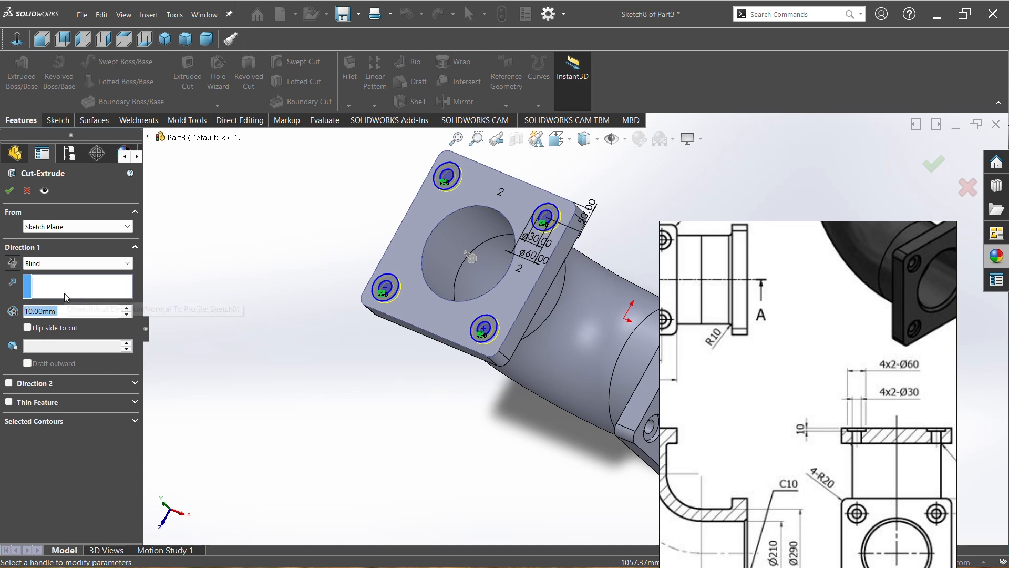
left_click(11, 191)
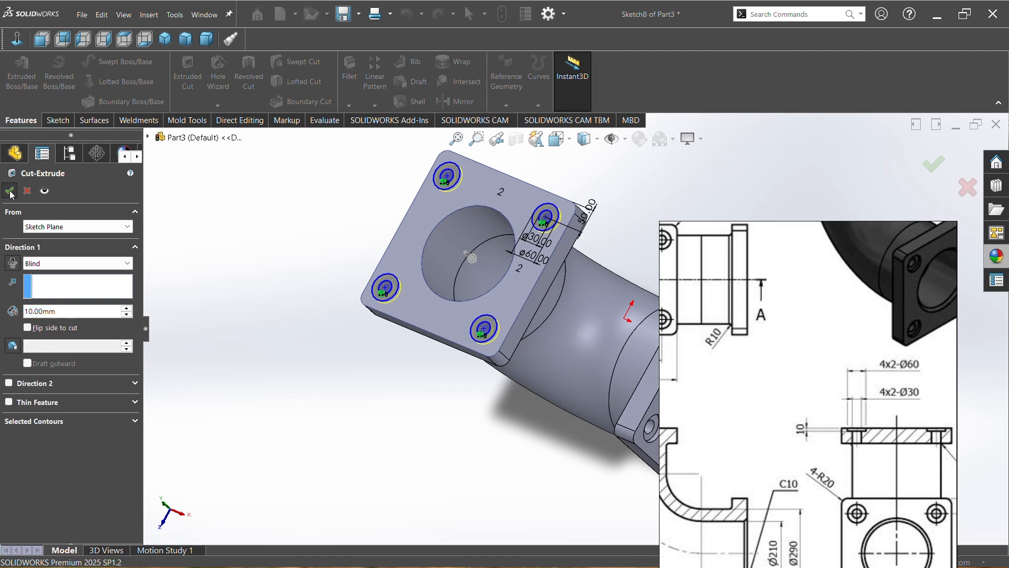
- Start another Extruded Cut from the same bolt-hole sketch and clear its preselected contours
left_click(6, 401)
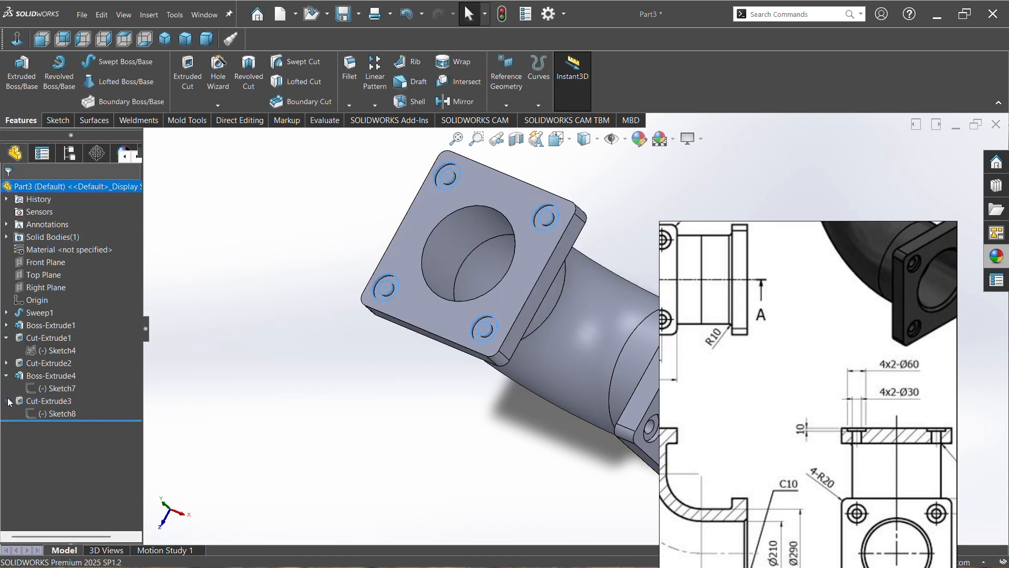
left_click(35, 414)
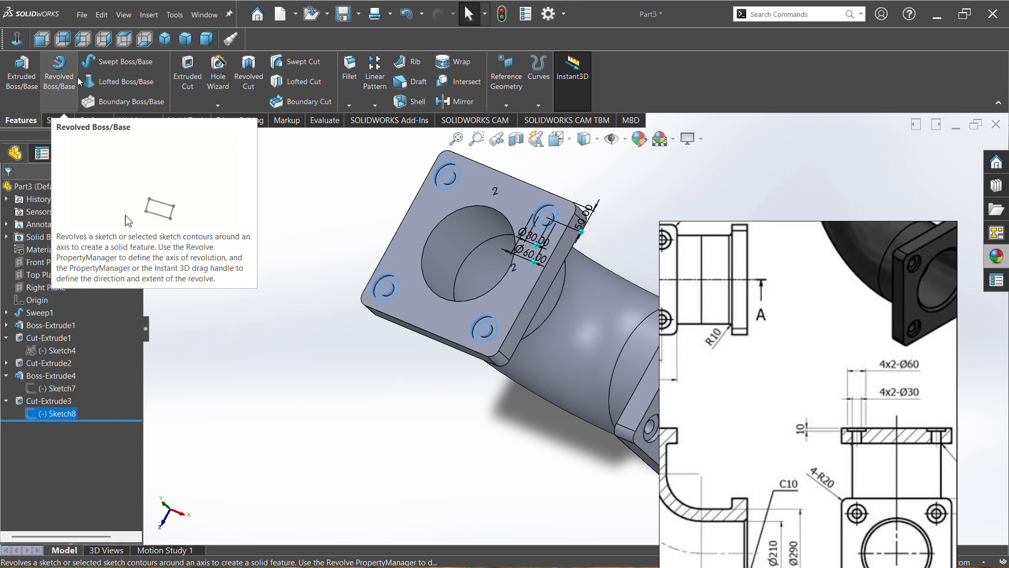
left_click(183, 83)
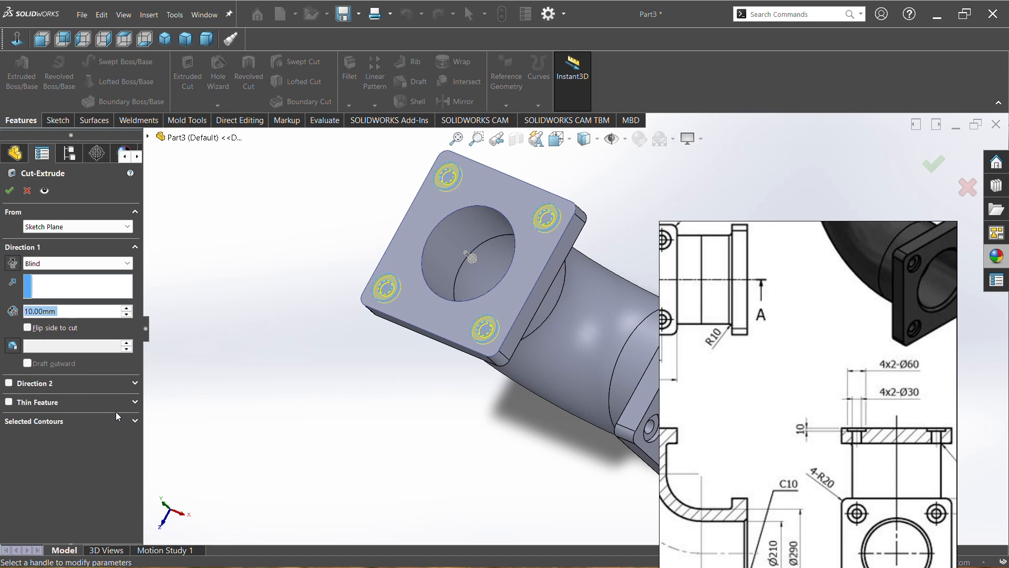
left_click(134, 421)
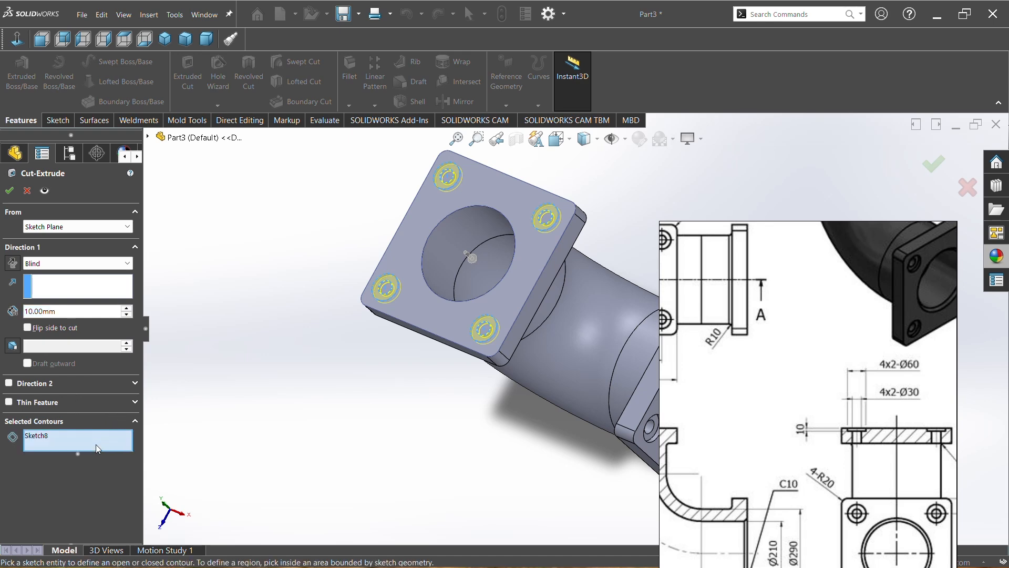
right_click(96, 445)
left_click(120, 454)
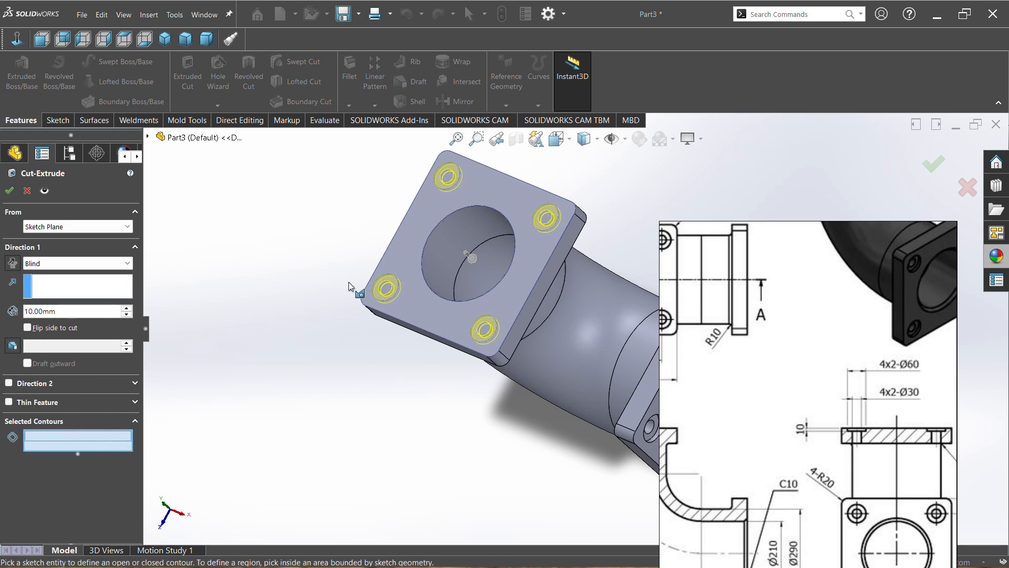
- Select the four inner 30 mm circle contours and cut them through the flange with the Up To Next end condition
left_click(389, 295)
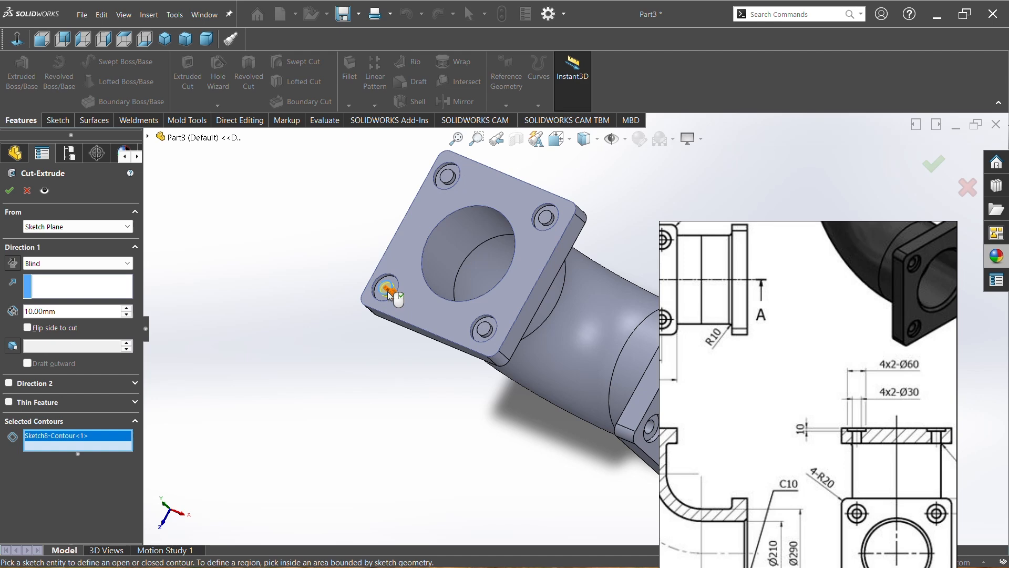
left_click(487, 332)
left_click(487, 332)
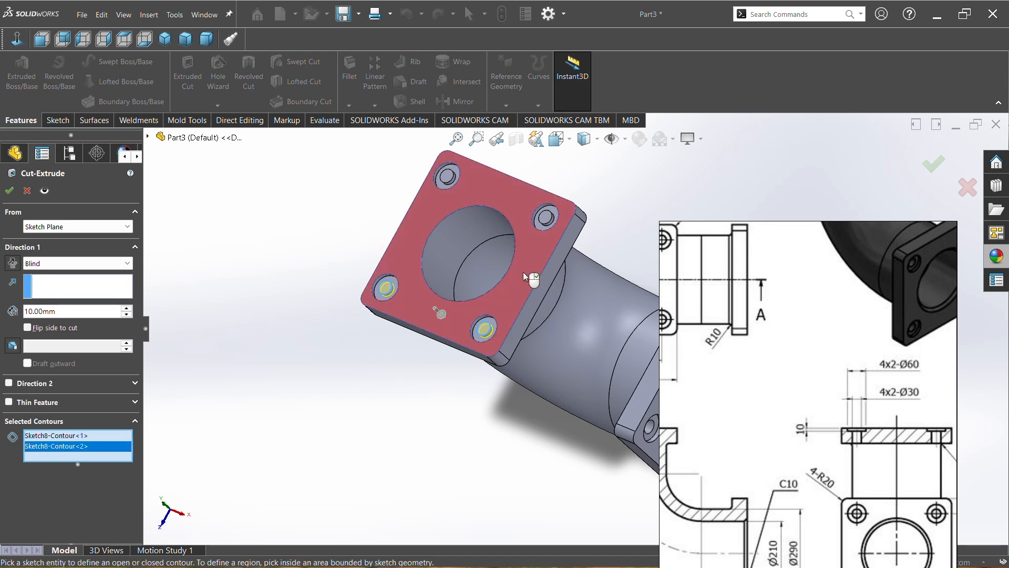
left_click(552, 223)
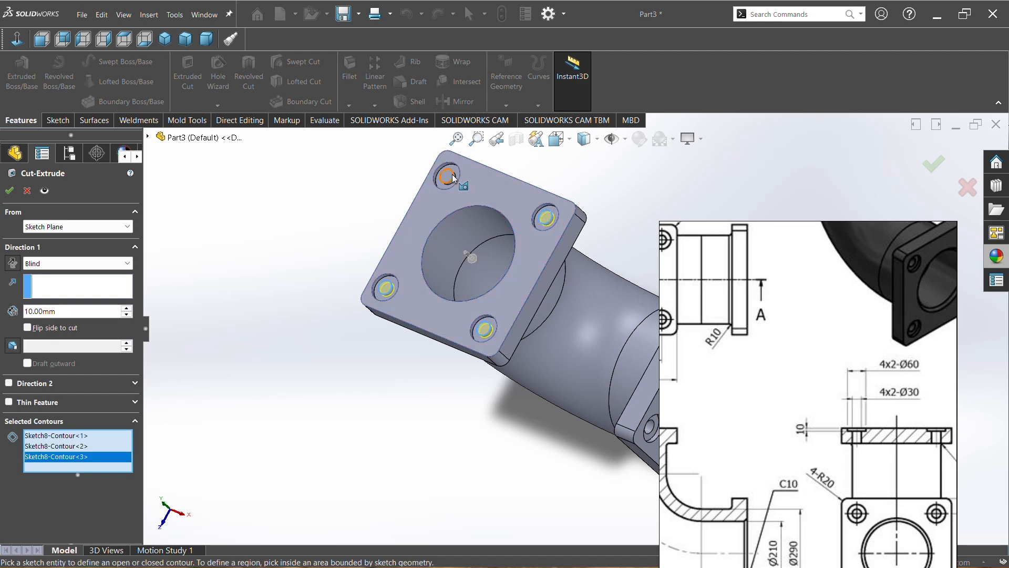
left_click(451, 176)
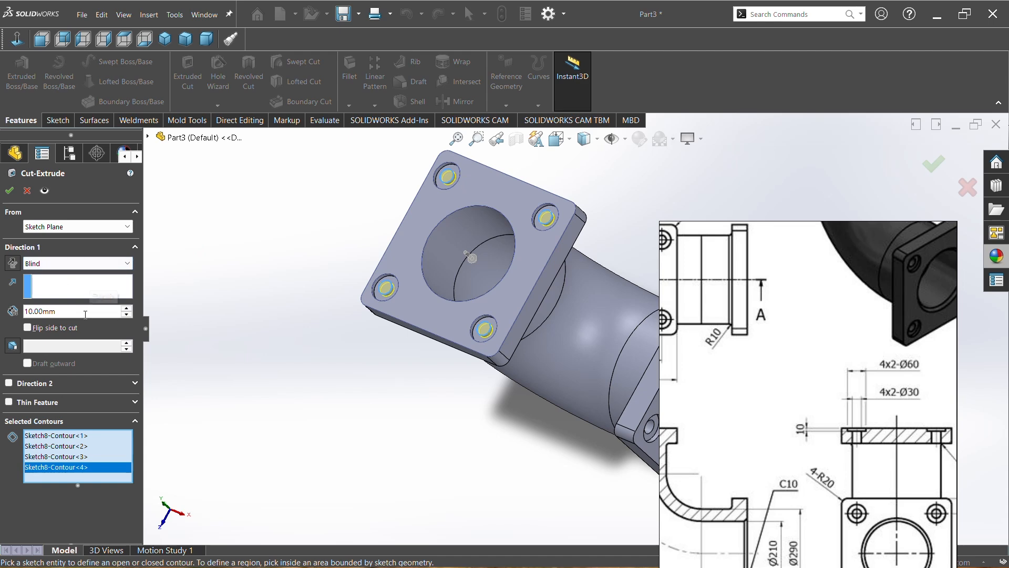
left_click(92, 263)
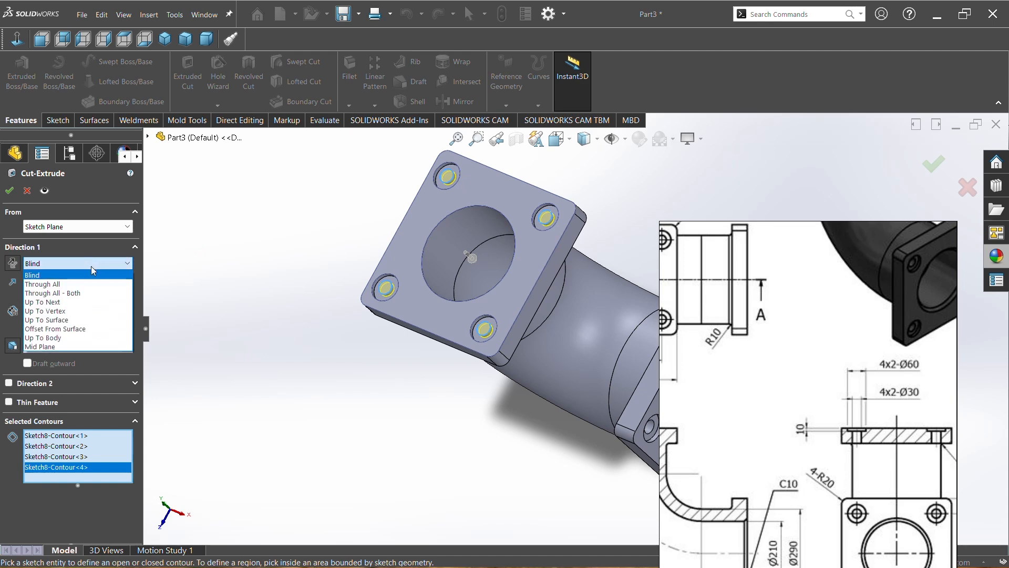
left_click(59, 300)
left_click(10, 190)
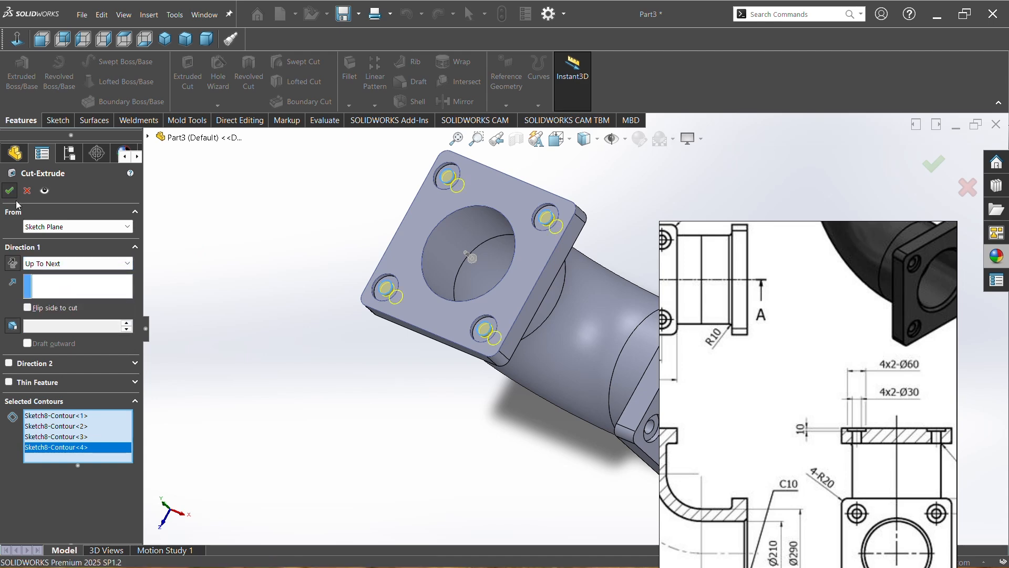
- Compare the elbow with the reference drawing in isometric view and examine the drawing's fillet and chamfer callouts
middle_click_drag(399, 403, 235, 392)
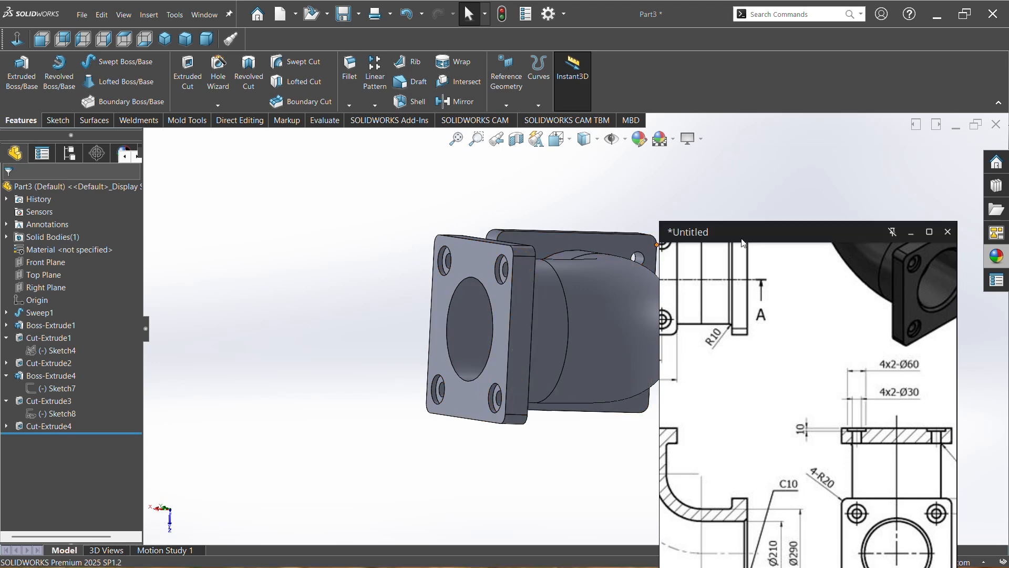
left_click_drag(814, 233, 845, 140)
middle_click_drag(581, 348, 325, 156)
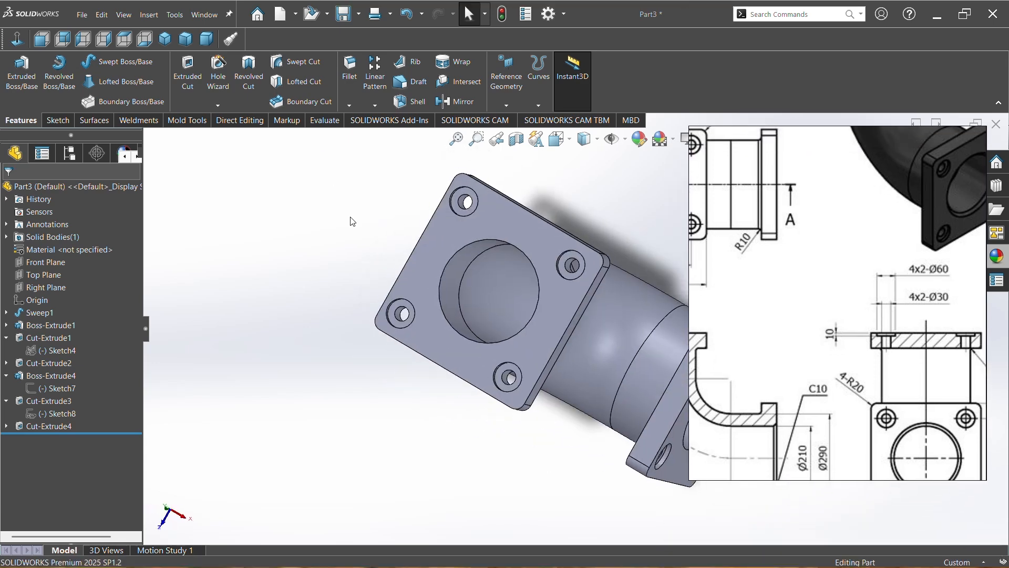
left_click(165, 39)
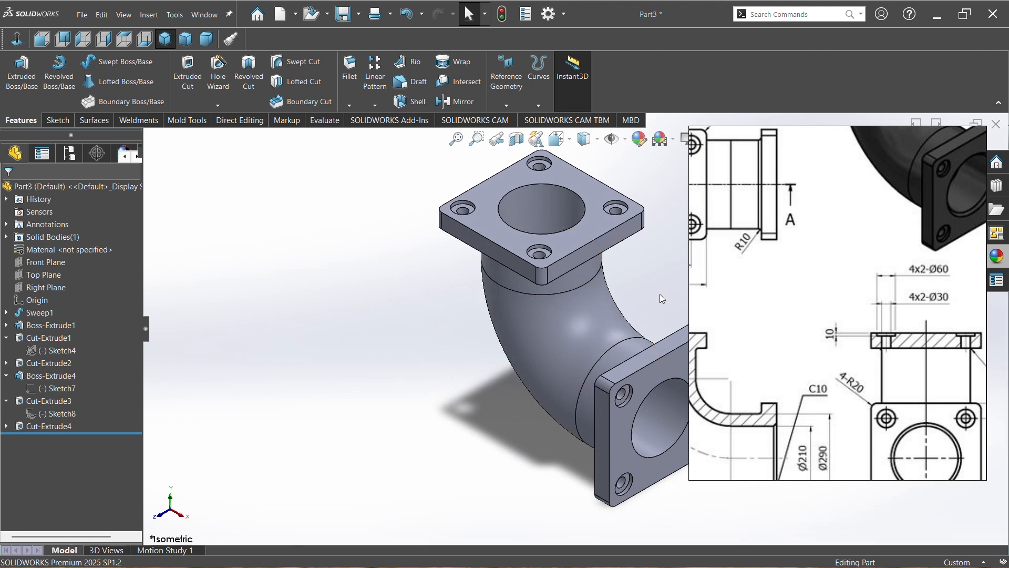
mouse_move(917, 273)
left_mouse_down()
mouse_move(902, 275)
mouse_move(896, 417)
left_mouse_up()
middle_click_drag(561, 464, 378, 466, "ctrl")
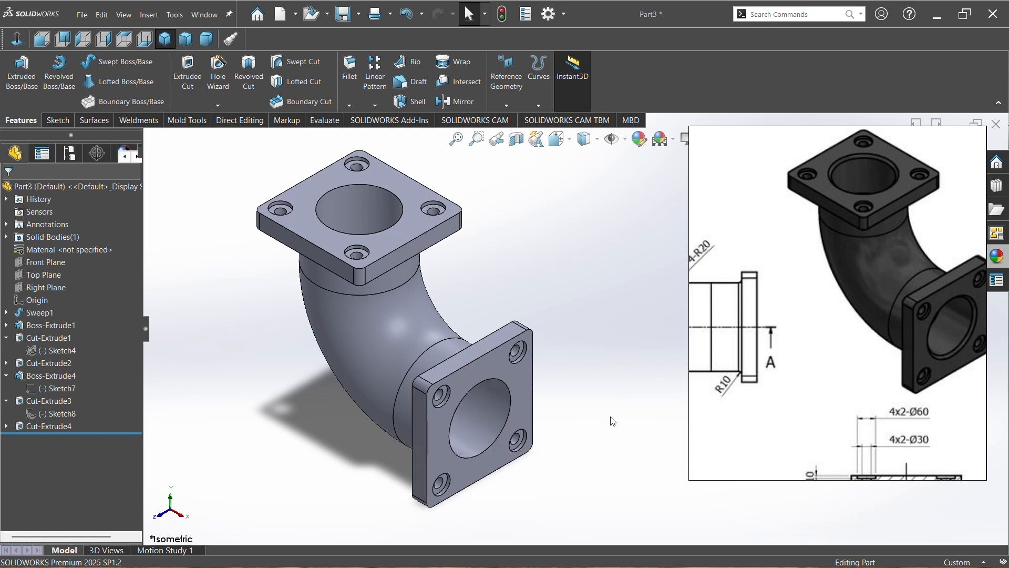
mouse_move(800, 364)
left_mouse_down()
mouse_move(937, 353)
mouse_move(933, 268)
left_mouse_up()
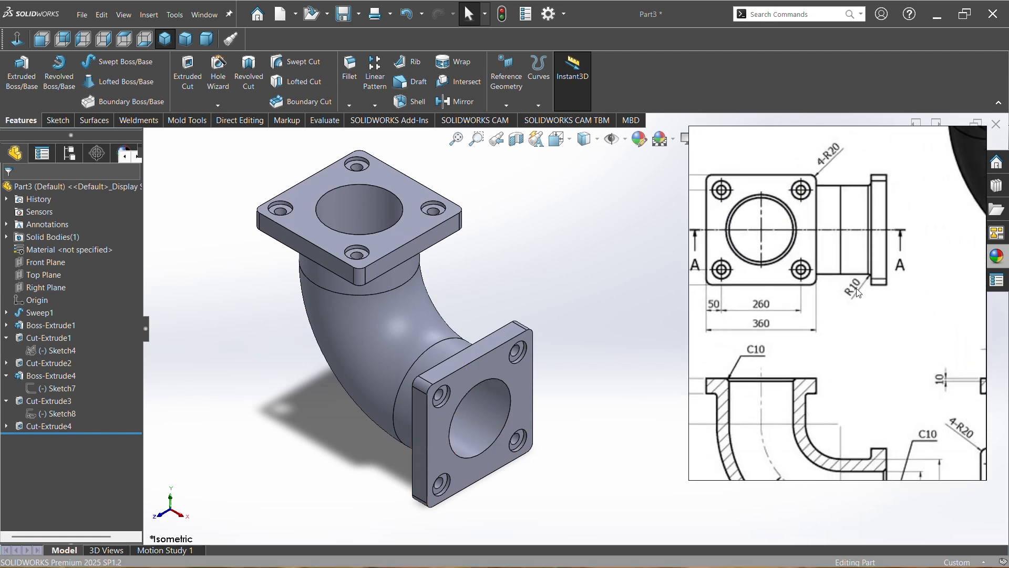
- Fillet the two circular edges where the pipe's outer wall meets the flanges with a 10 mm symmetric radius
middle_click_drag(535, 387, 580, 412)
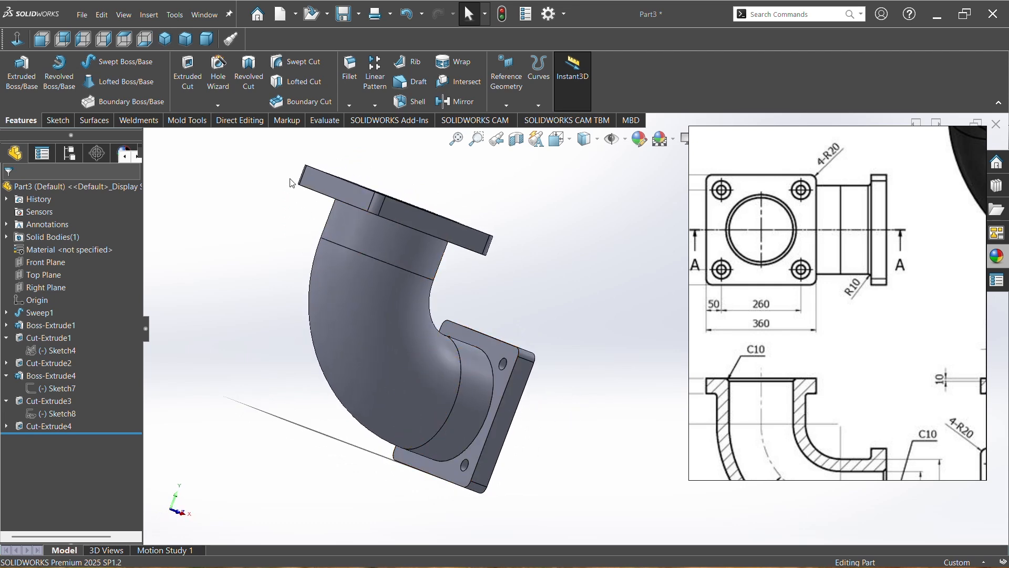
left_click(350, 65)
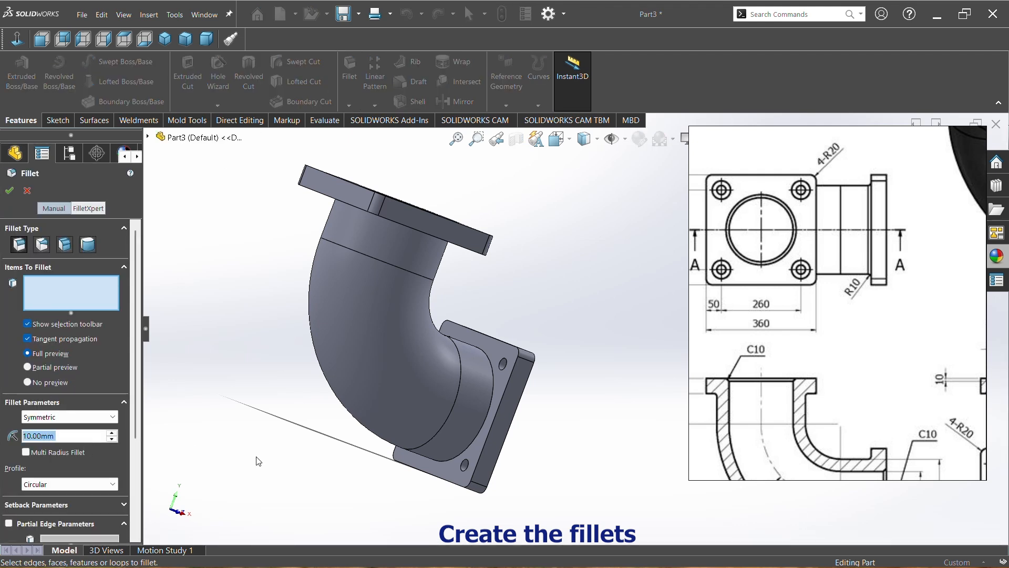
left_click(476, 445)
middle_click_drag(452, 315, 415, 213)
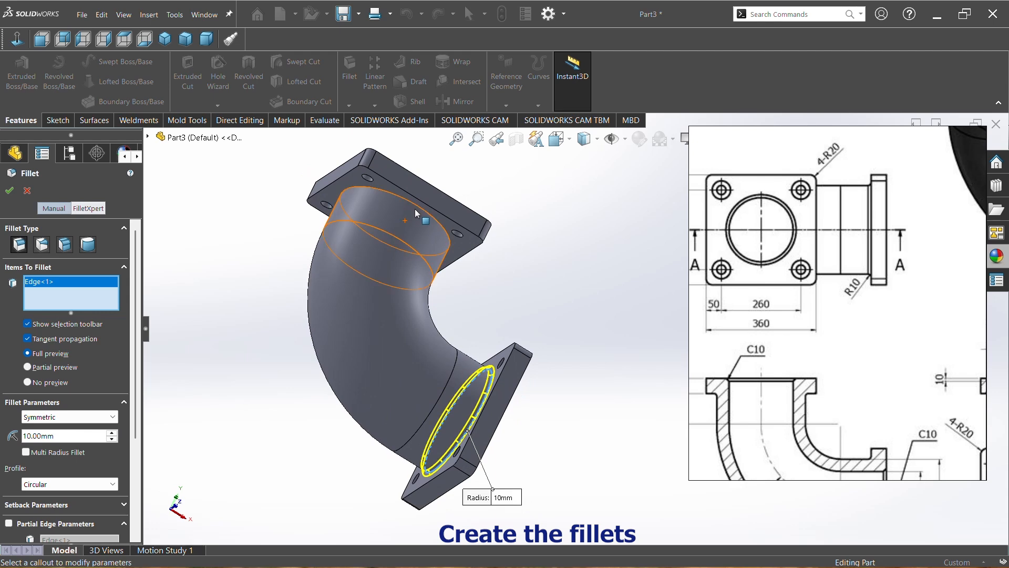
left_click(418, 212)
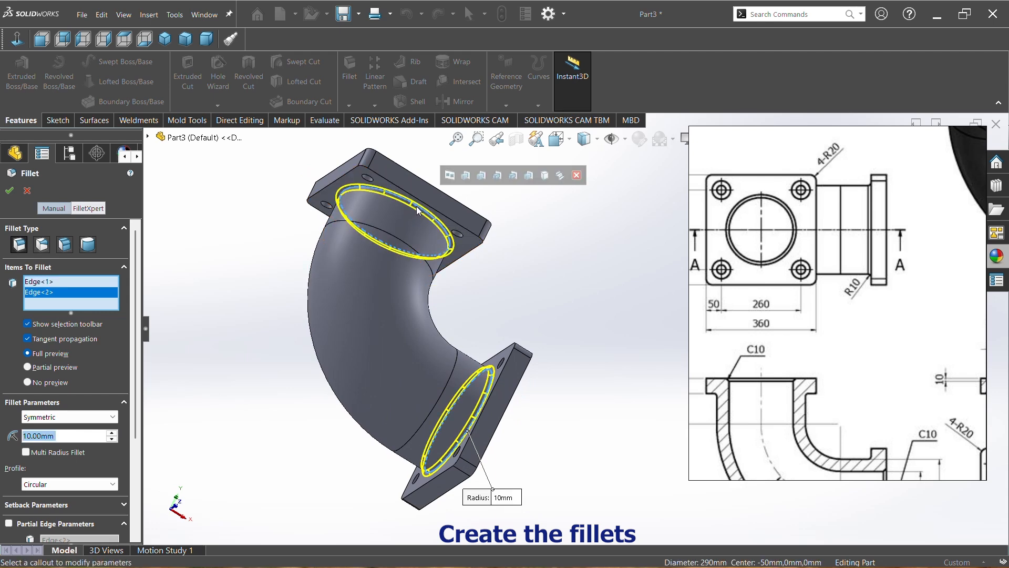
left_click(11, 190)
middle_click_drag(456, 282, 384, 310)
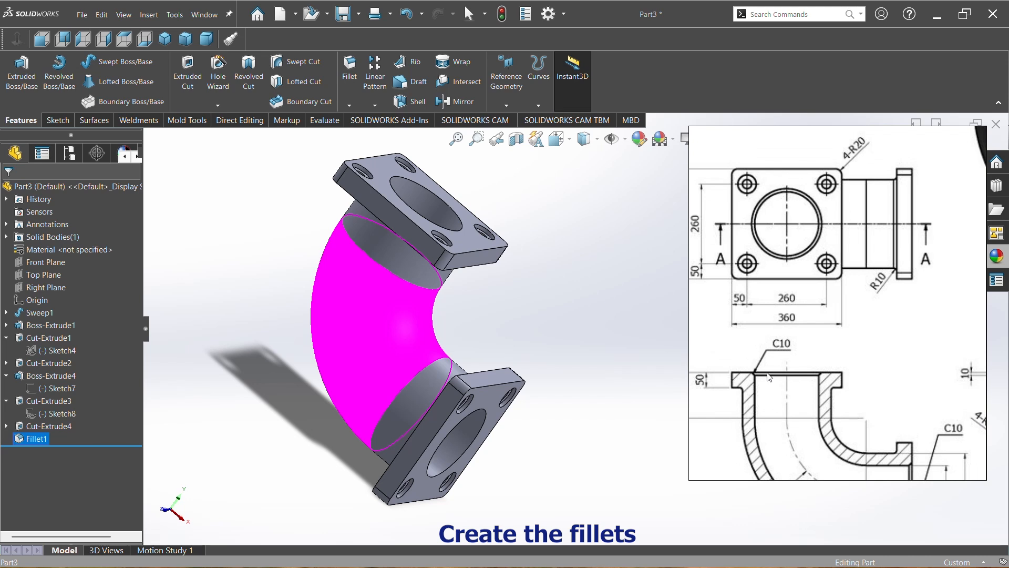
key("Escape")
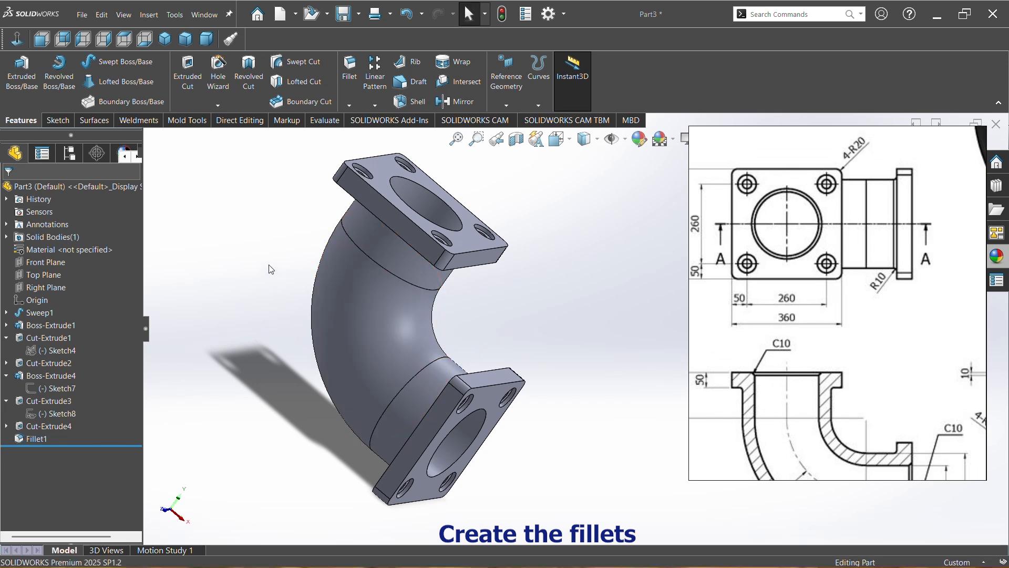
- Chamfer the bore's opening edge on both flange faces with a 10 mm symmetric distance
left_click(349, 106)
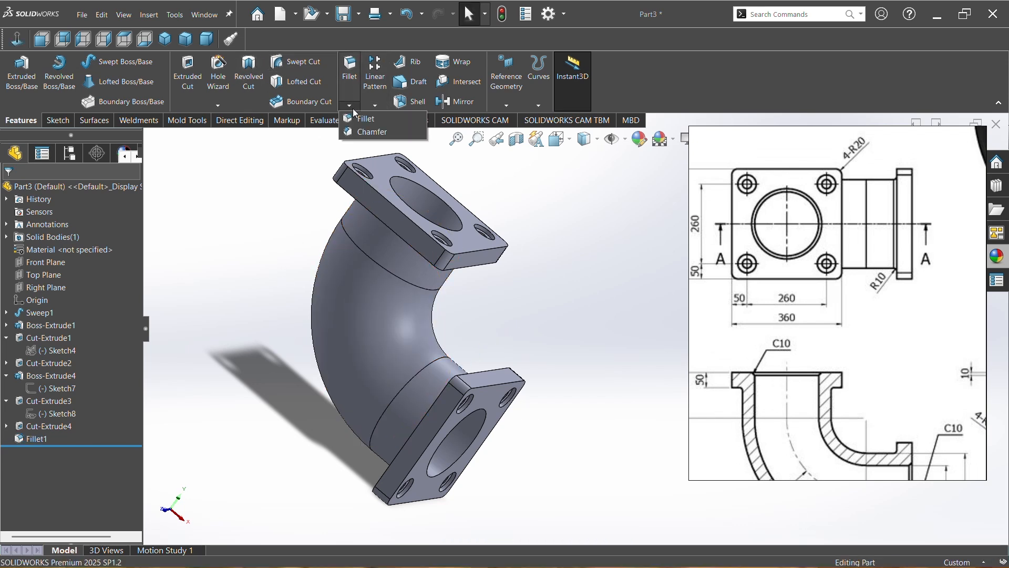
left_click(371, 132)
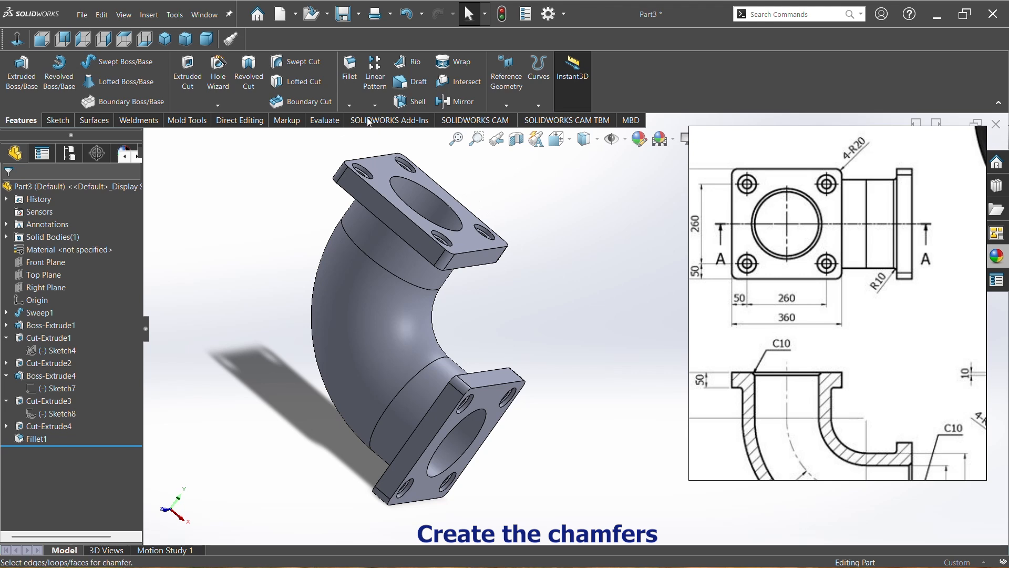
middle_click_drag(492, 197, 464, 225)
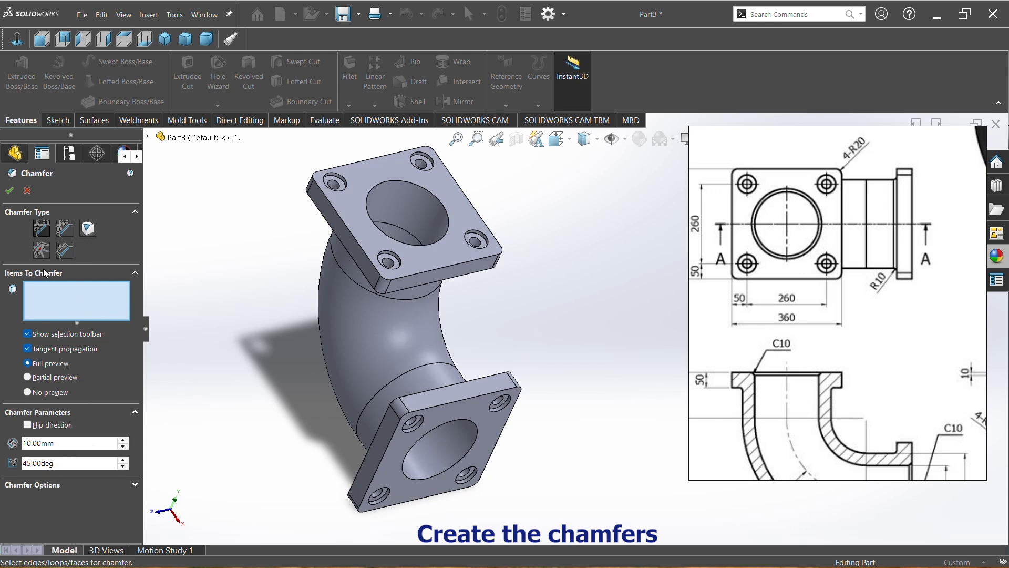
left_click(65, 234)
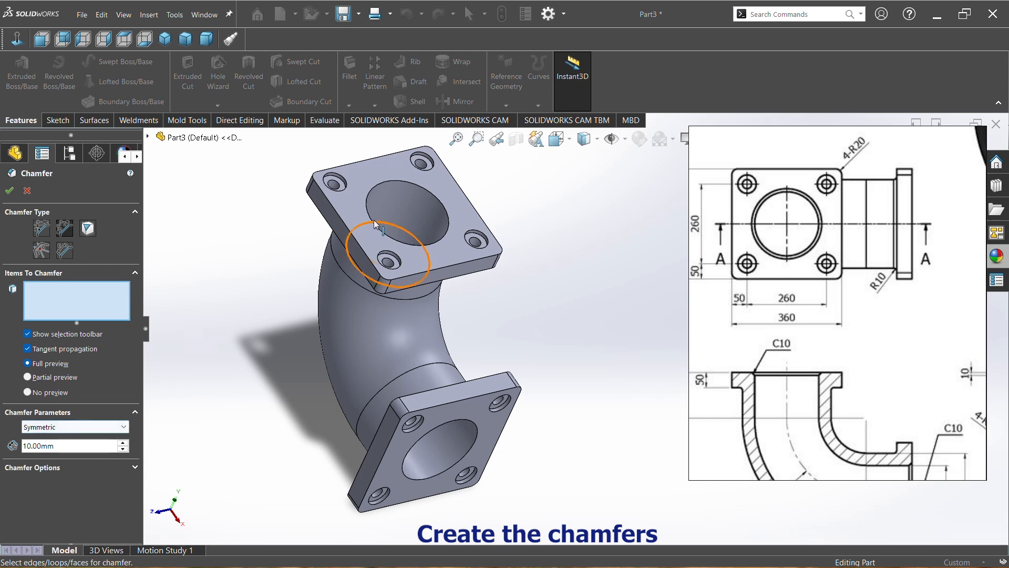
left_click(434, 198)
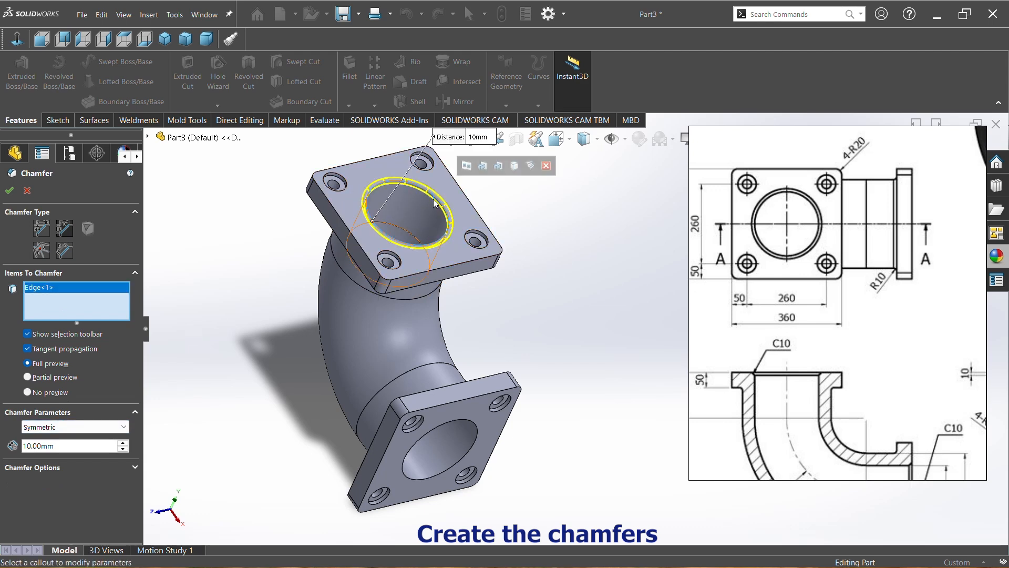
left_click(476, 442)
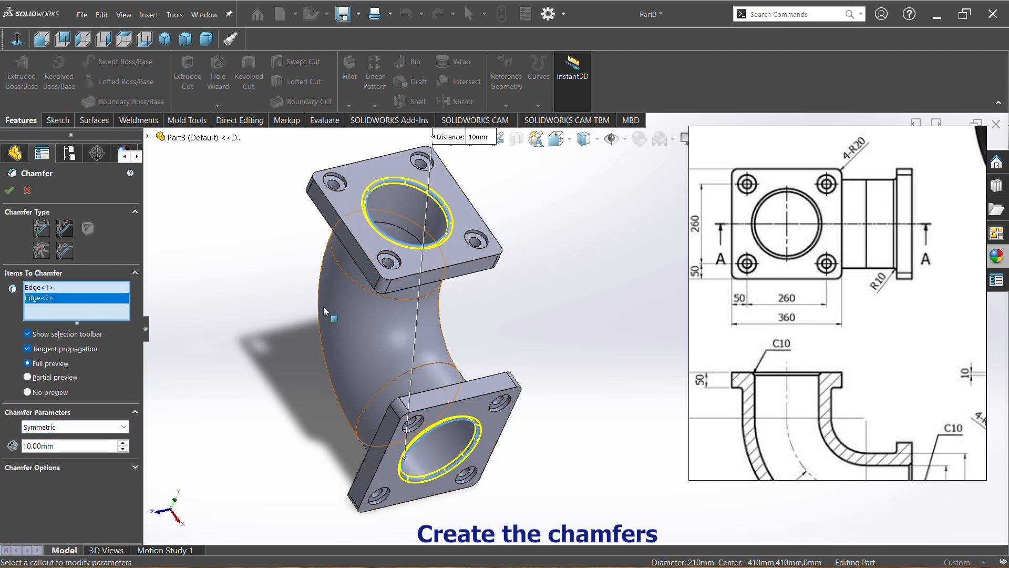
left_click(9, 192)
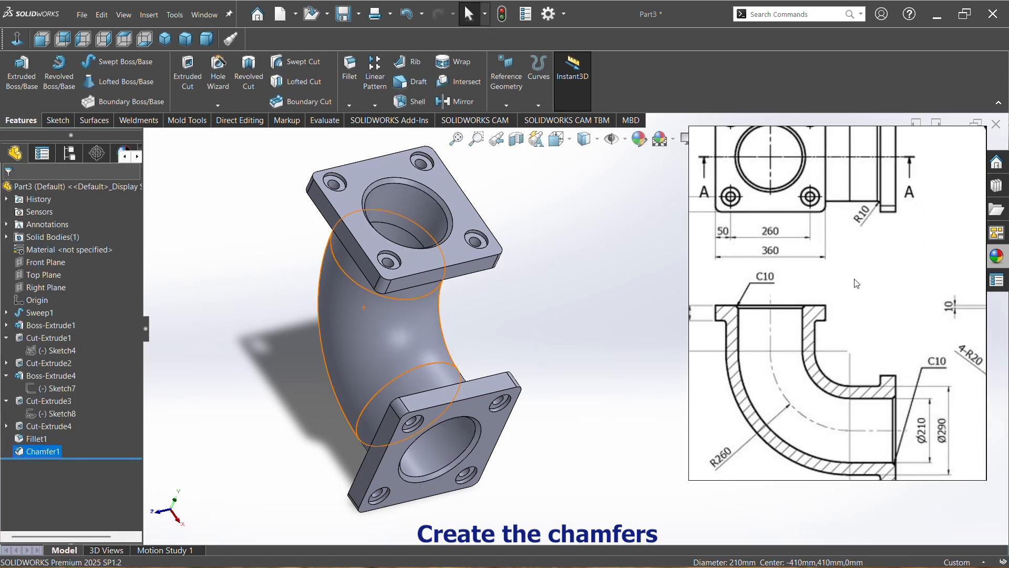
left_click(483, 297)
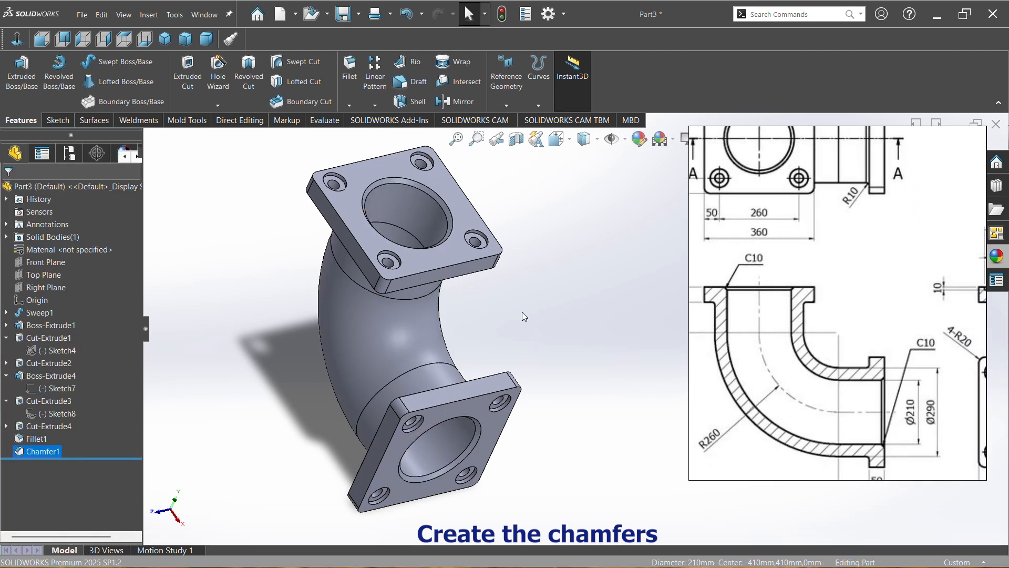
- Apply a black colour appearance to the whole part to match the reference rendering
middle_click_drag(537, 336, 560, 273)
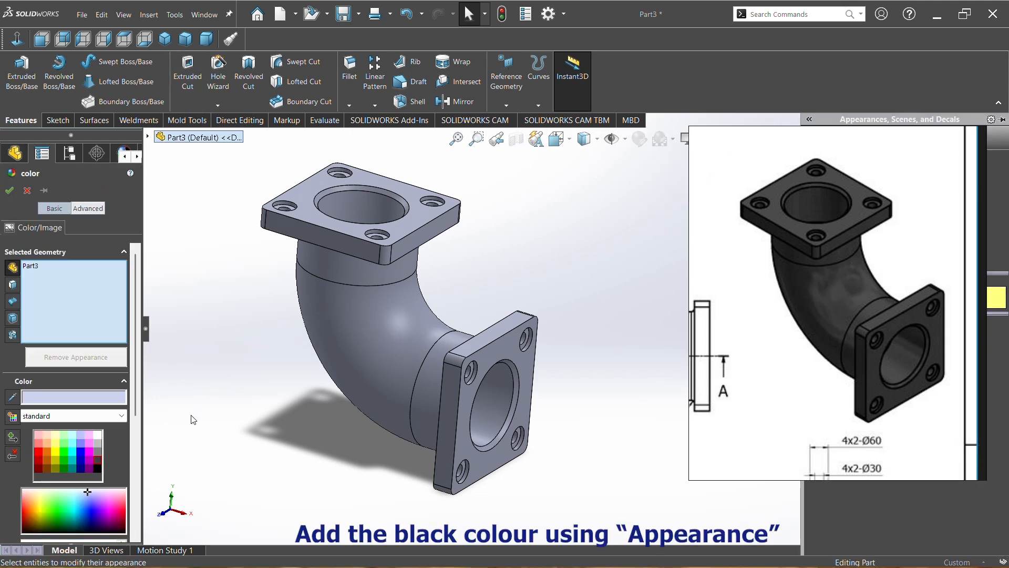
left_click(96, 462)
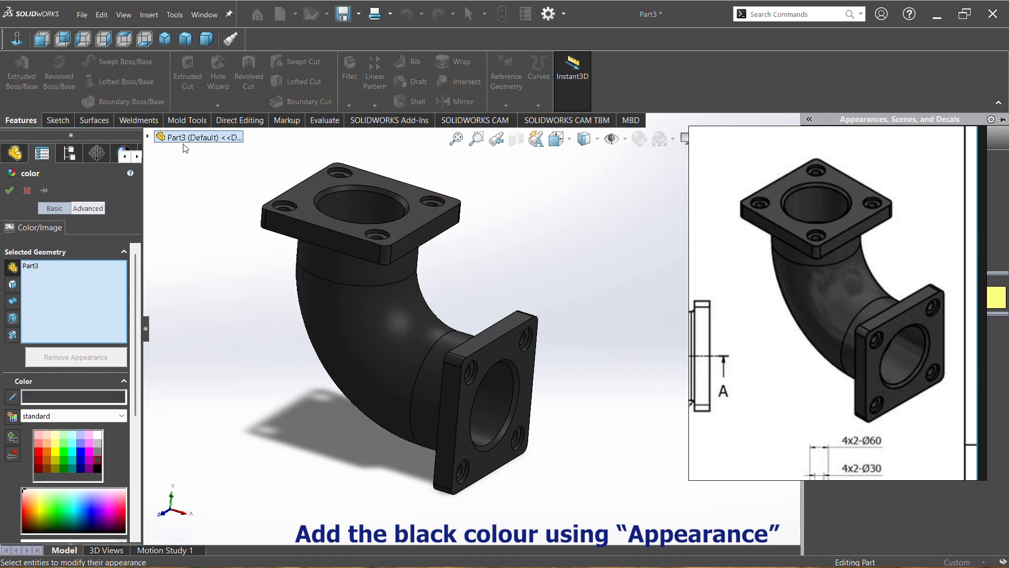
left_click(10, 192)
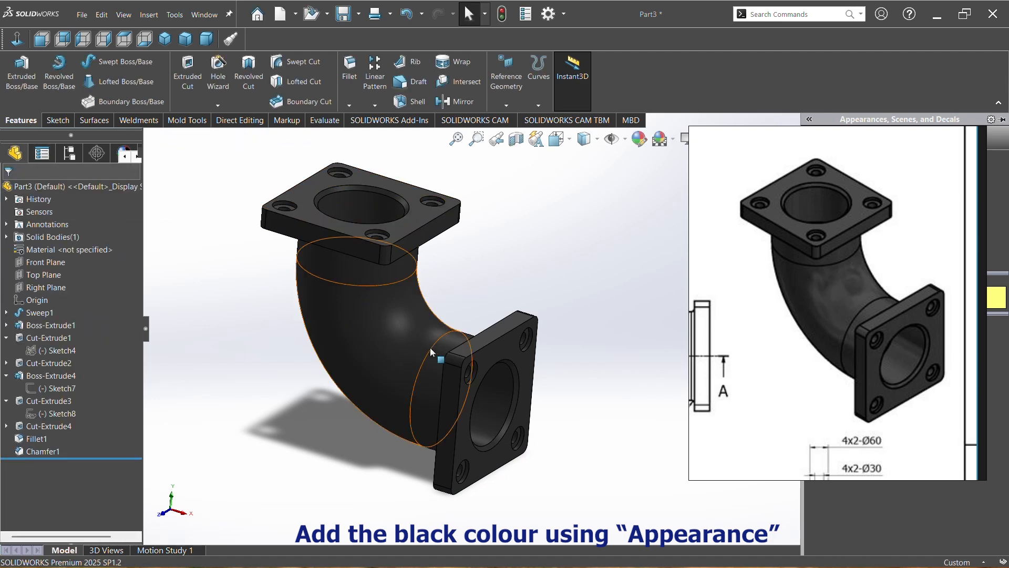
- Minimize the reference drawing window and examine the finished elbow in isometric, dimetric and trimetric views
middle_click_drag(581, 264, 586, 294)
mouse_move(909, 151)
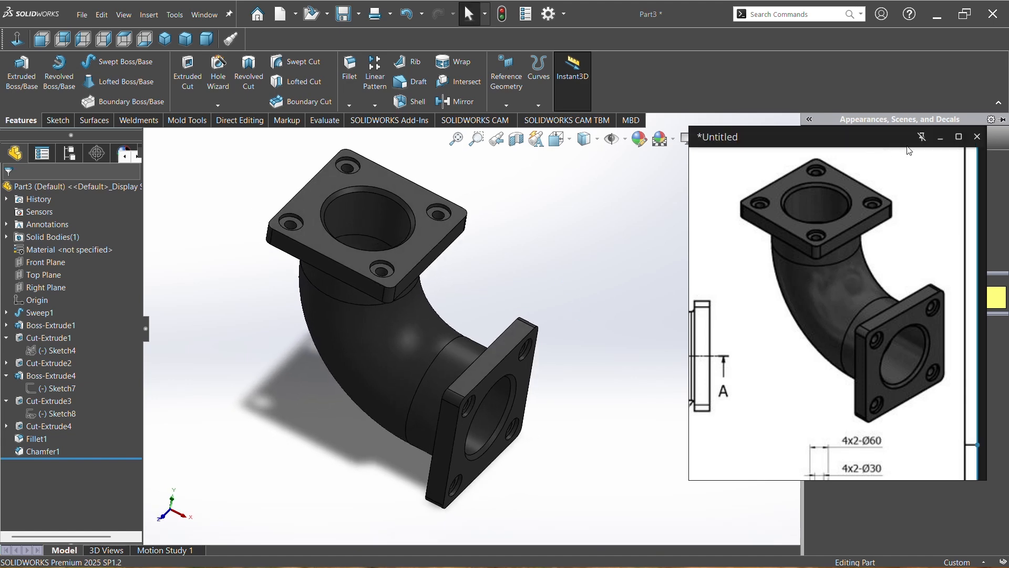
left_click(938, 138)
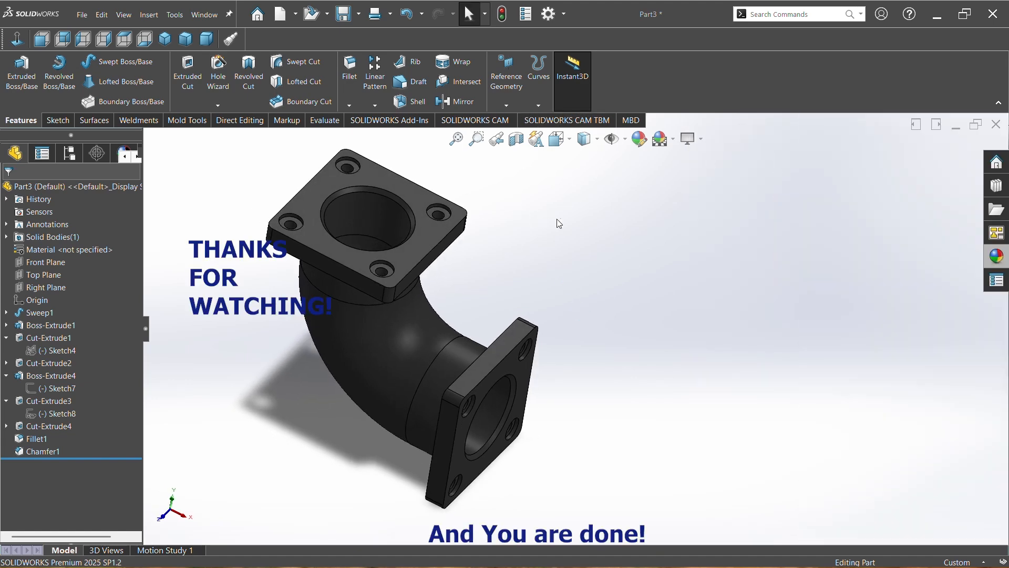
left_click(185, 38)
left_click(168, 40)
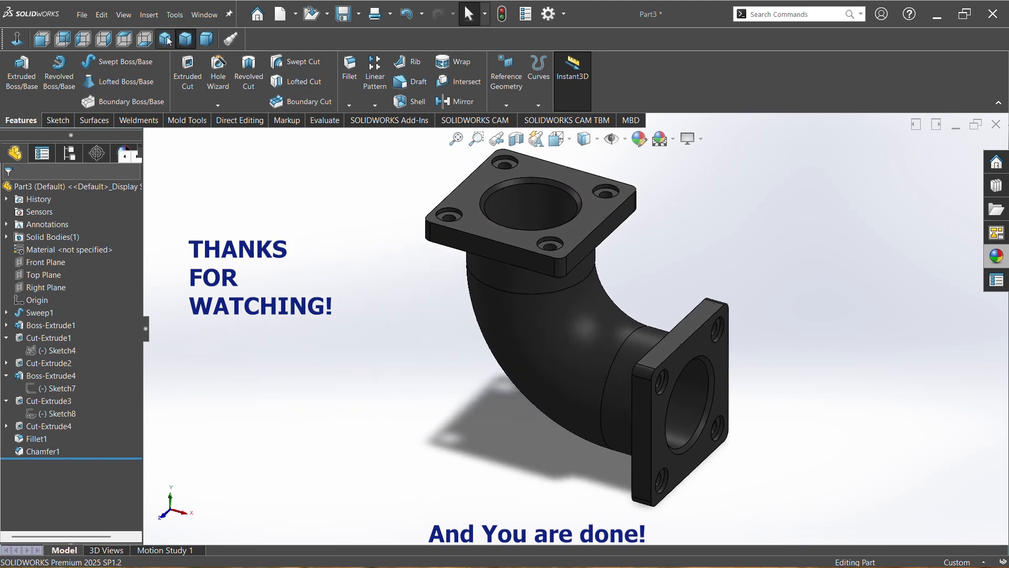
left_click(207, 41)
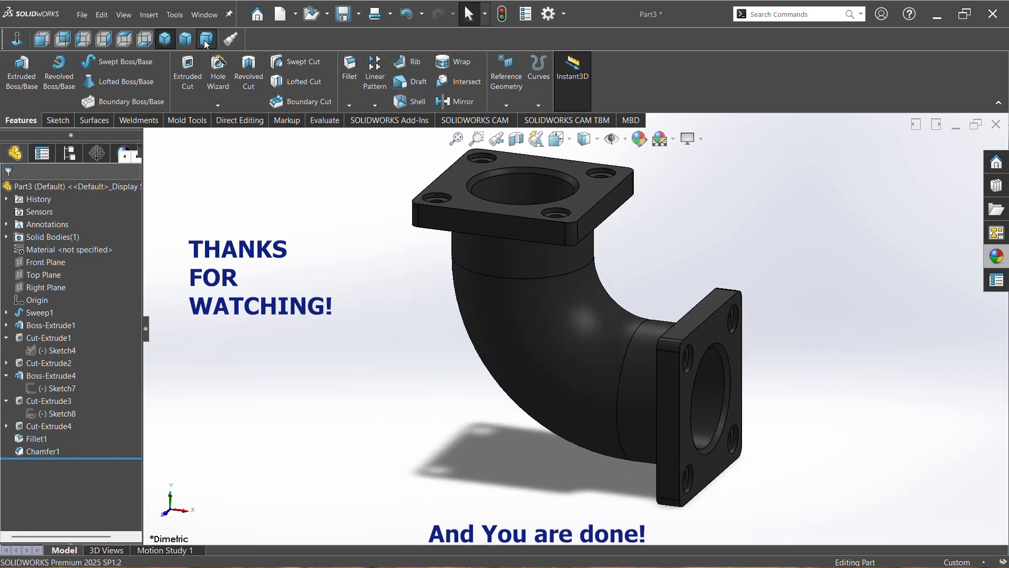
left_click(186, 39)
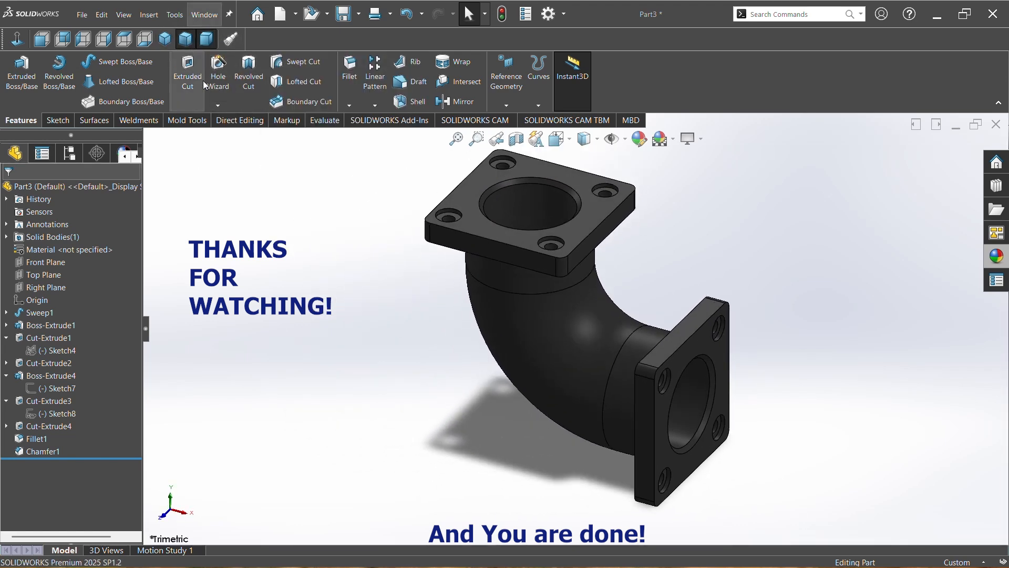